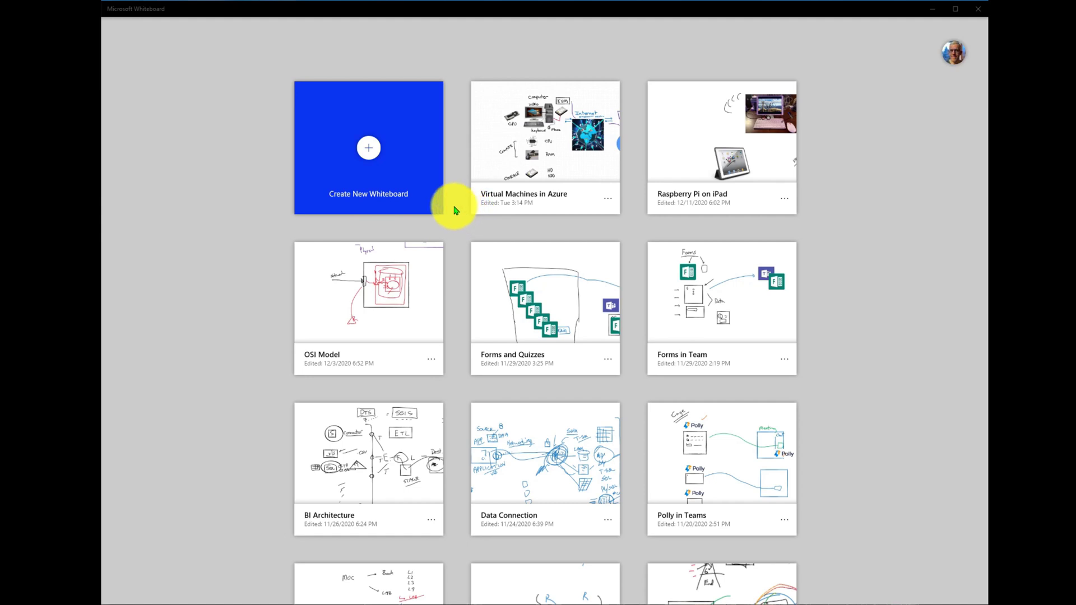
# Create a new blank whiteboard and preview the Insert options without adding anything.
pyautogui.click(358, 141)
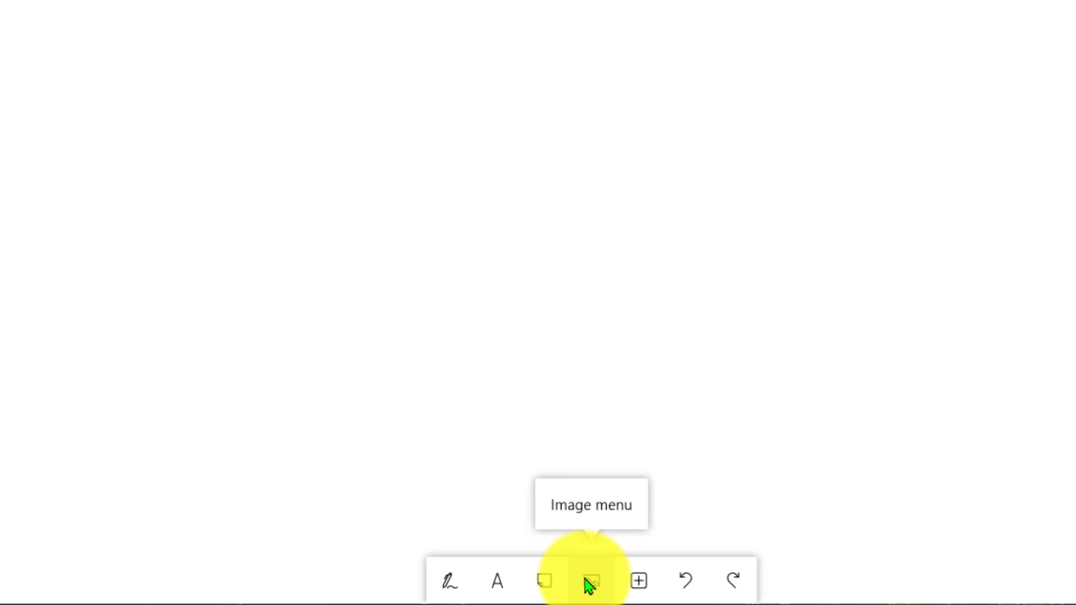
pyautogui.click(639, 582)
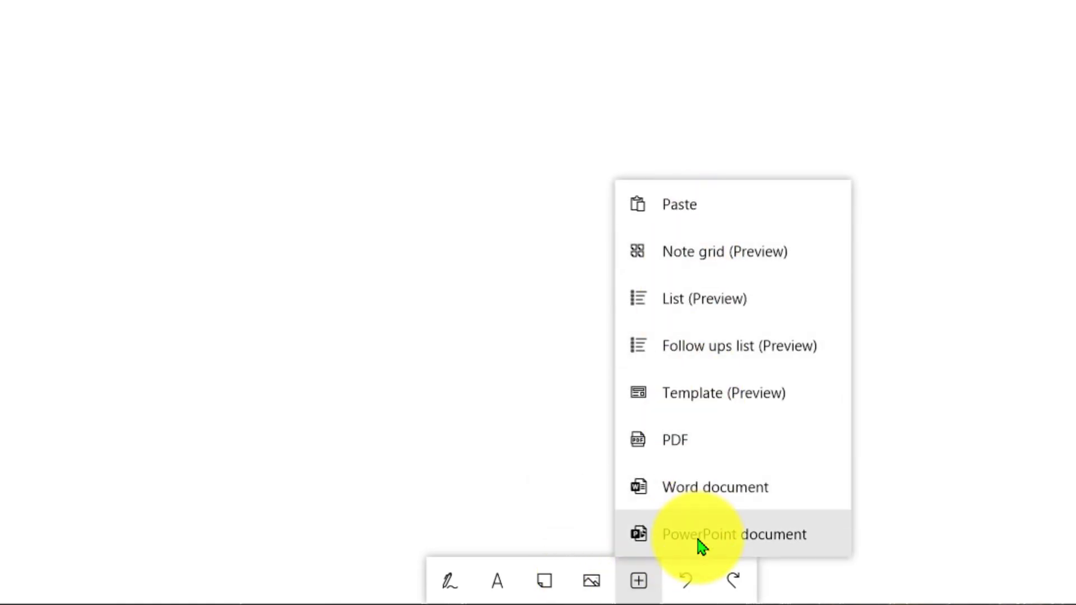
pyautogui.click(555, 450)
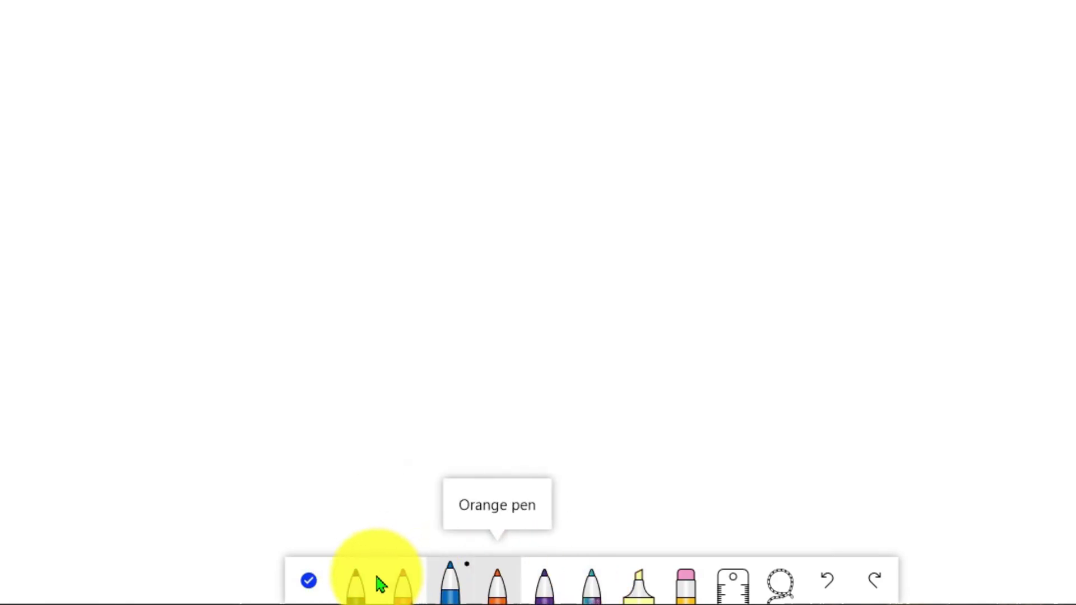
# Select the Galaxy pen from the inking toolbar.
pyautogui.click(595, 586)
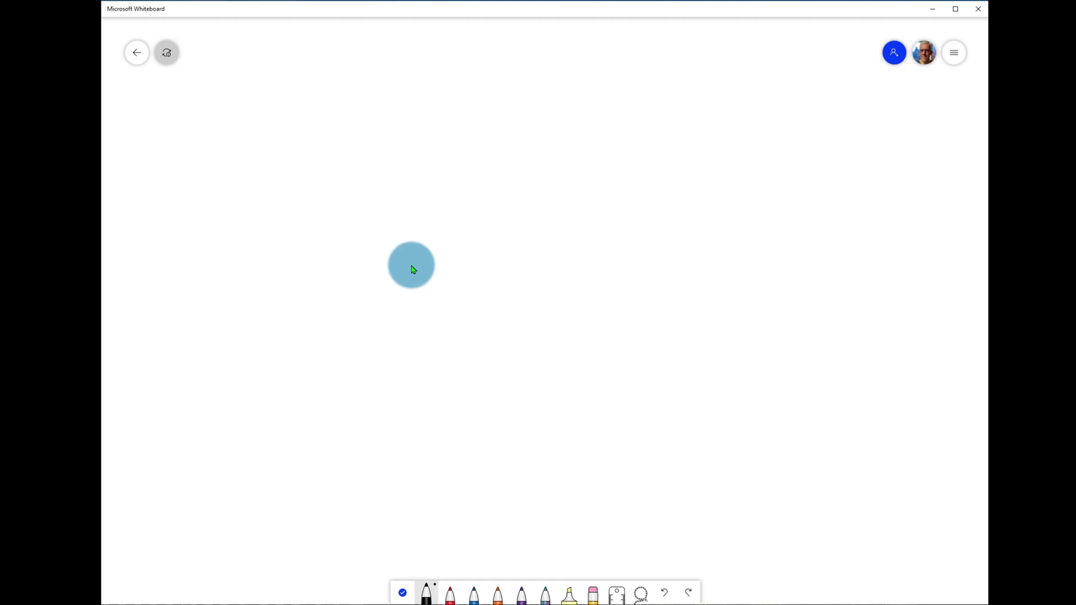
# Draw a black rectangle at the board centre, flanked by blue sketched shapes on both sides.
pyautogui.moveTo(421, 233); pyautogui.dragTo(418, 353)
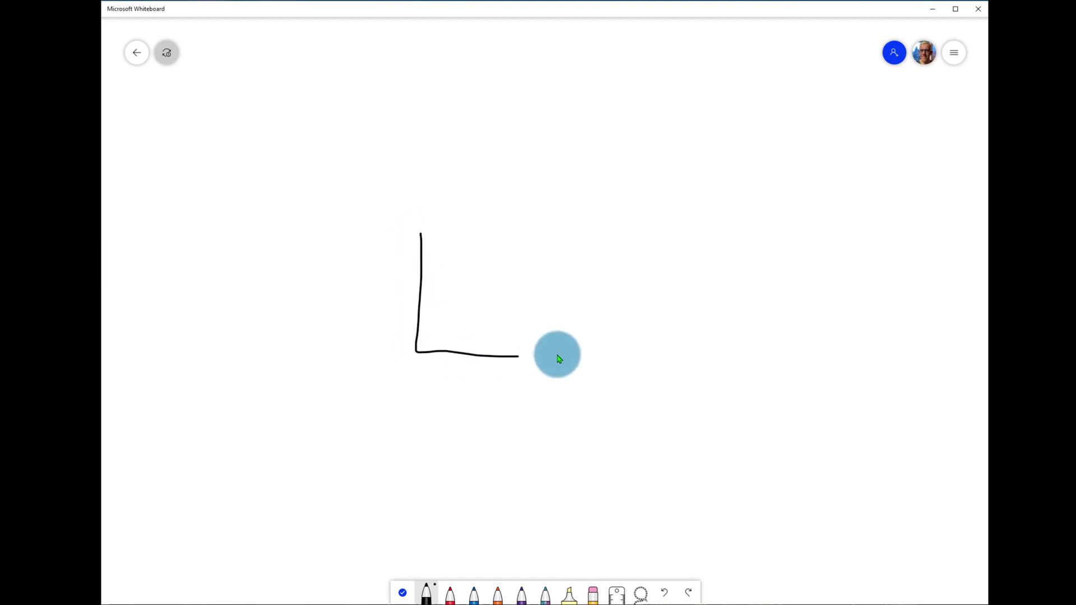
pyautogui.moveTo(559, 359)
pyautogui.mouseDown()
pyautogui.moveTo(627, 304)
pyautogui.moveTo(627, 233)
pyautogui.moveTo(420, 240)
pyautogui.mouseUp()
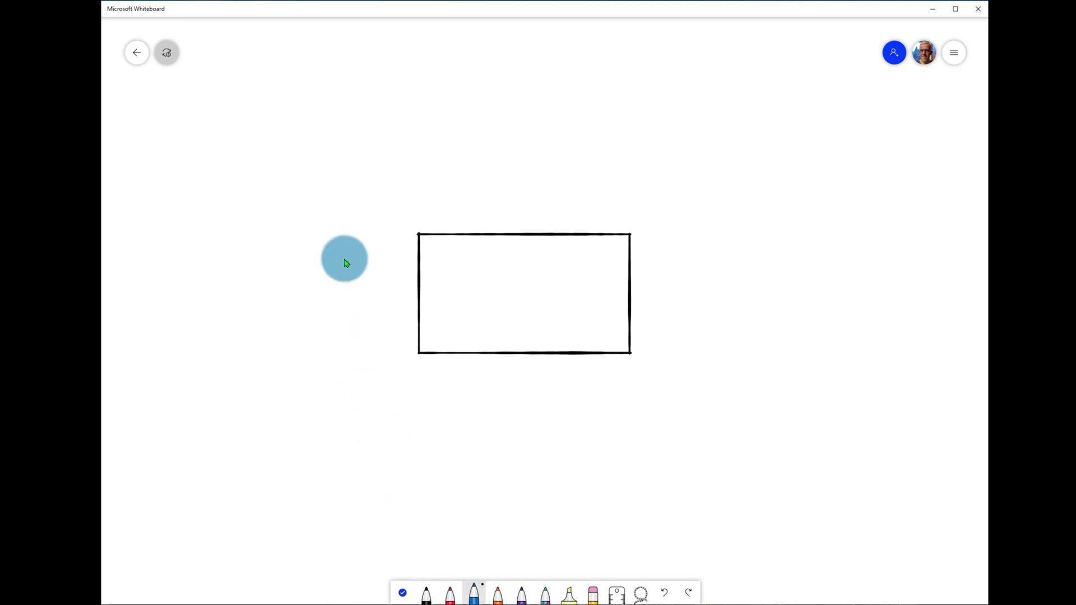
pyautogui.moveTo(358, 223); pyautogui.dragTo(327, 250)
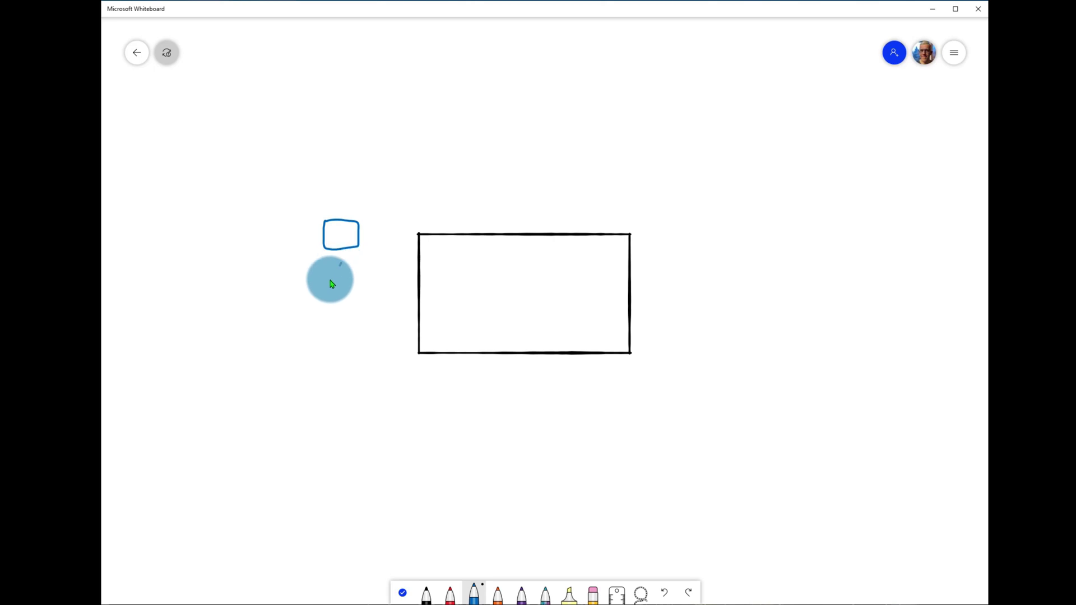
pyautogui.moveTo(362, 288); pyautogui.dragTo(343, 262)
pyautogui.moveTo(338, 302)
pyautogui.mouseDown()
pyautogui.moveTo(367, 317)
pyautogui.moveTo(339, 302)
pyautogui.mouseUp()
pyautogui.moveTo(290, 346)
pyautogui.mouseDown()
pyautogui.moveTo(334, 342)
pyautogui.moveTo(379, 377)
pyautogui.moveTo(296, 377)
pyautogui.moveTo(293, 343)
pyautogui.moveTo(323, 379)
pyautogui.mouseUp()
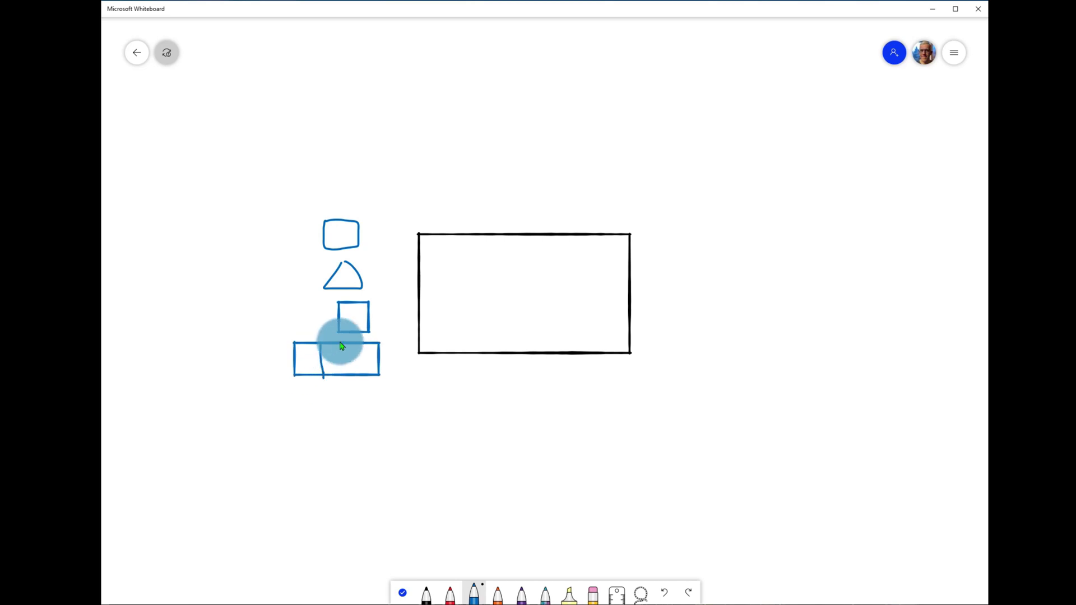
pyautogui.moveTo(341, 343); pyautogui.dragTo(341, 374)
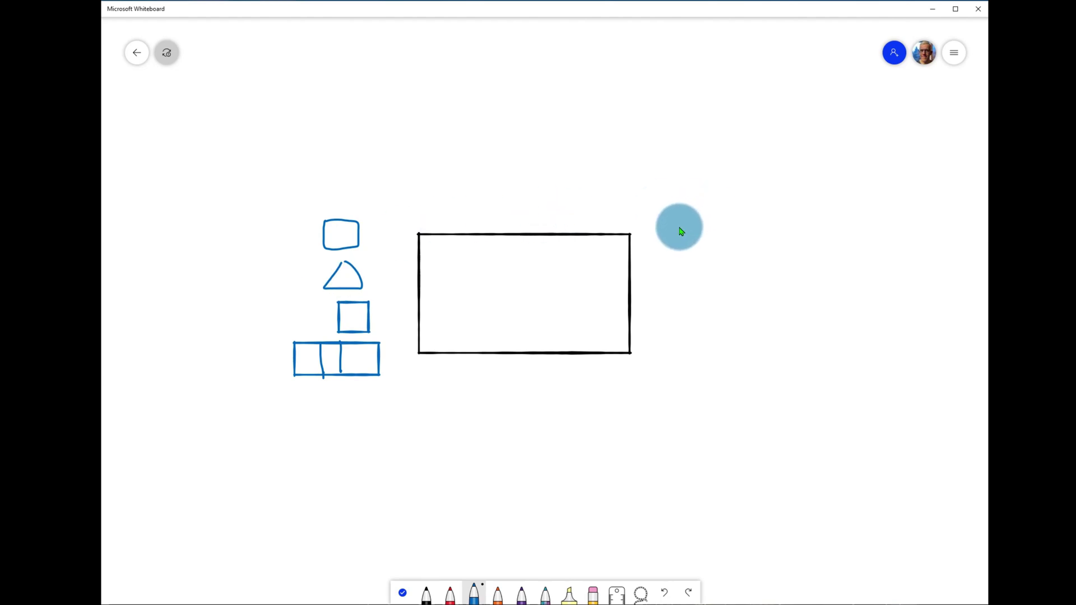
pyautogui.moveTo(684, 218)
pyautogui.mouseDown()
pyautogui.moveTo(669, 235)
pyautogui.moveTo(704, 249)
pyautogui.moveTo(685, 308)
pyautogui.moveTo(674, 270)
pyautogui.mouseUp()
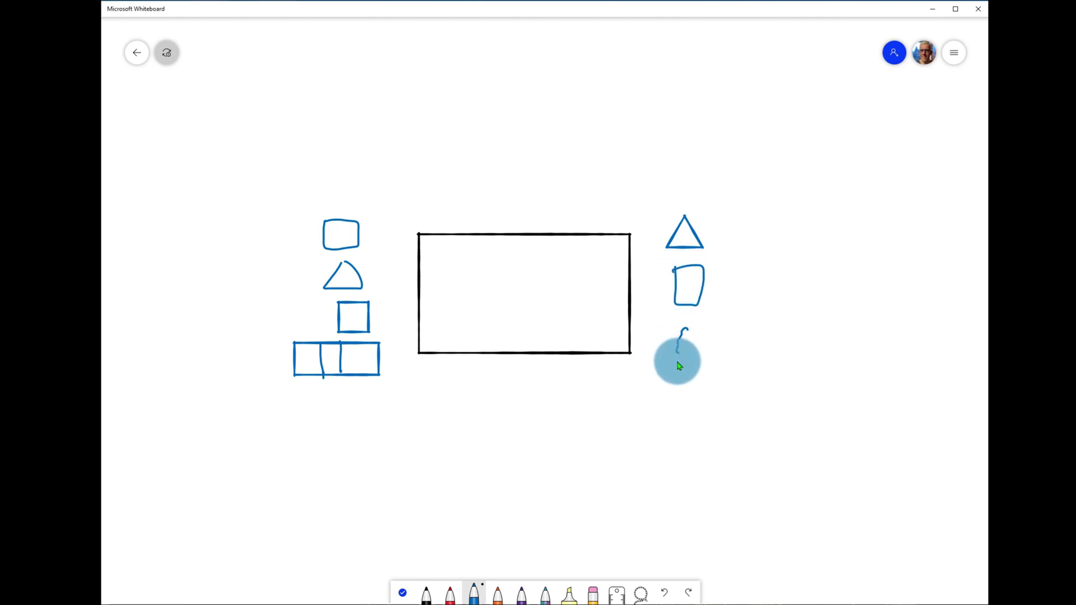
pyautogui.moveTo(679, 366); pyautogui.dragTo(710, 338)
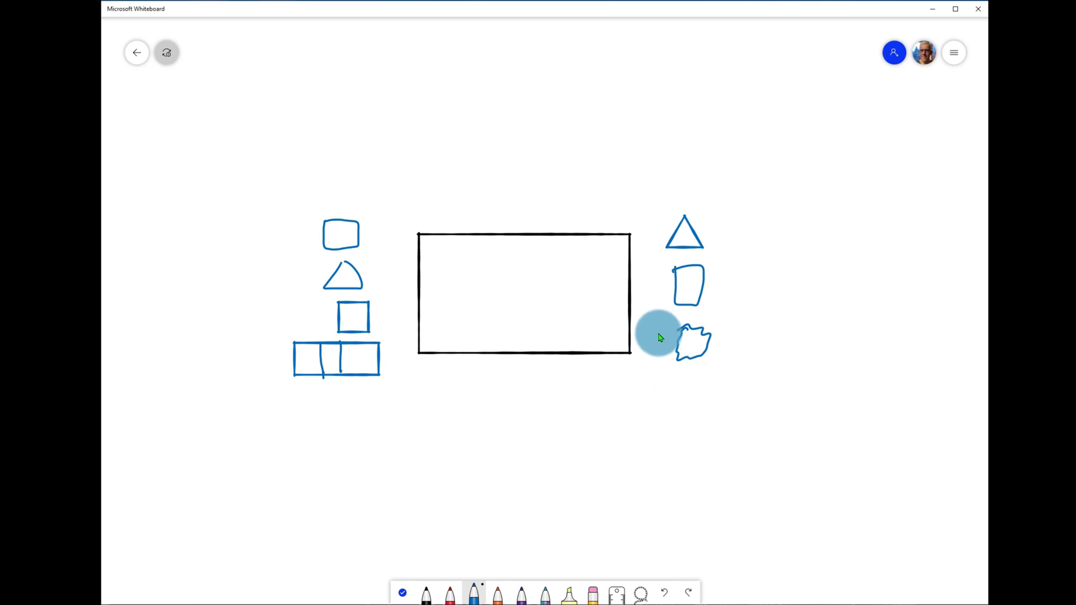
# Draw purple arrows pointing into the rectangle, one carrying the triangle inside.
pyautogui.click(521, 593)
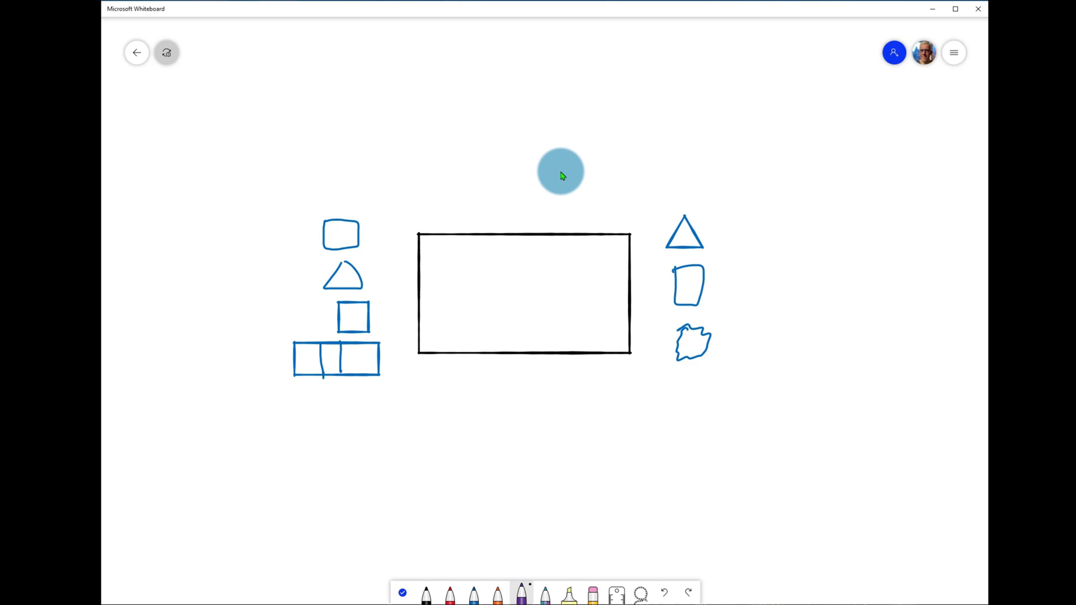
pyautogui.moveTo(572, 133); pyautogui.dragTo(537, 226)
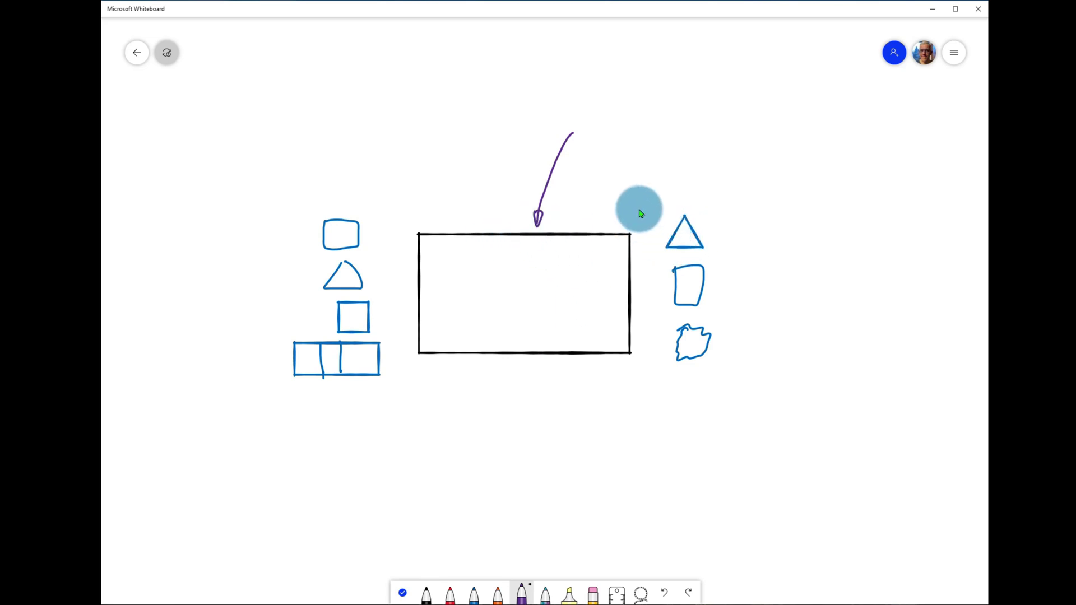
pyautogui.moveTo(639, 191); pyautogui.dragTo(639, 218)
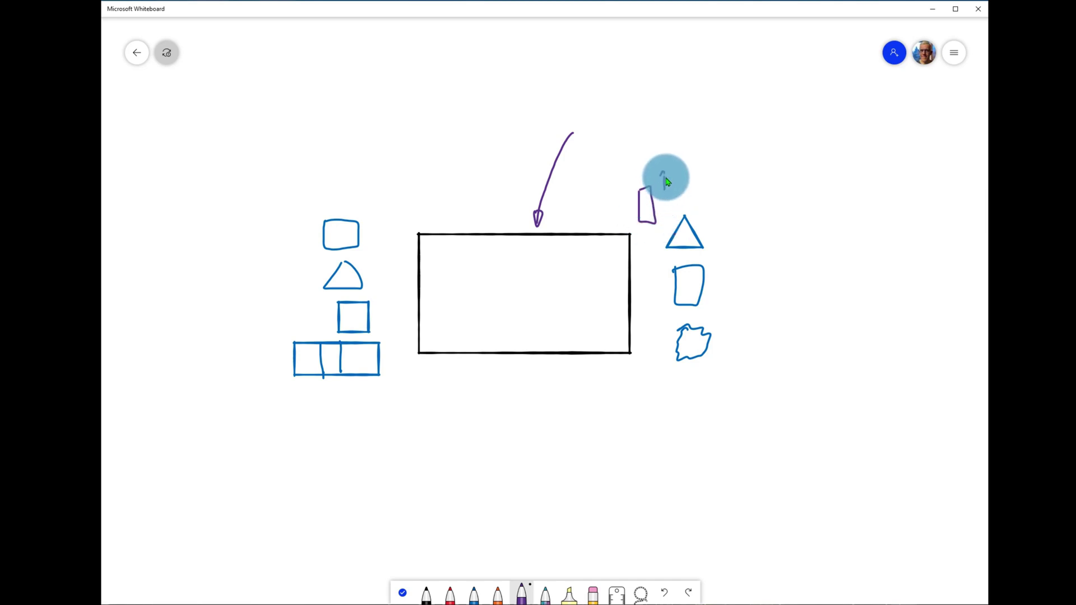
pyautogui.moveTo(684, 240)
pyautogui.mouseDown()
pyautogui.moveTo(612, 247)
pyautogui.moveTo(572, 285)
pyautogui.moveTo(595, 277)
pyautogui.mouseUp()
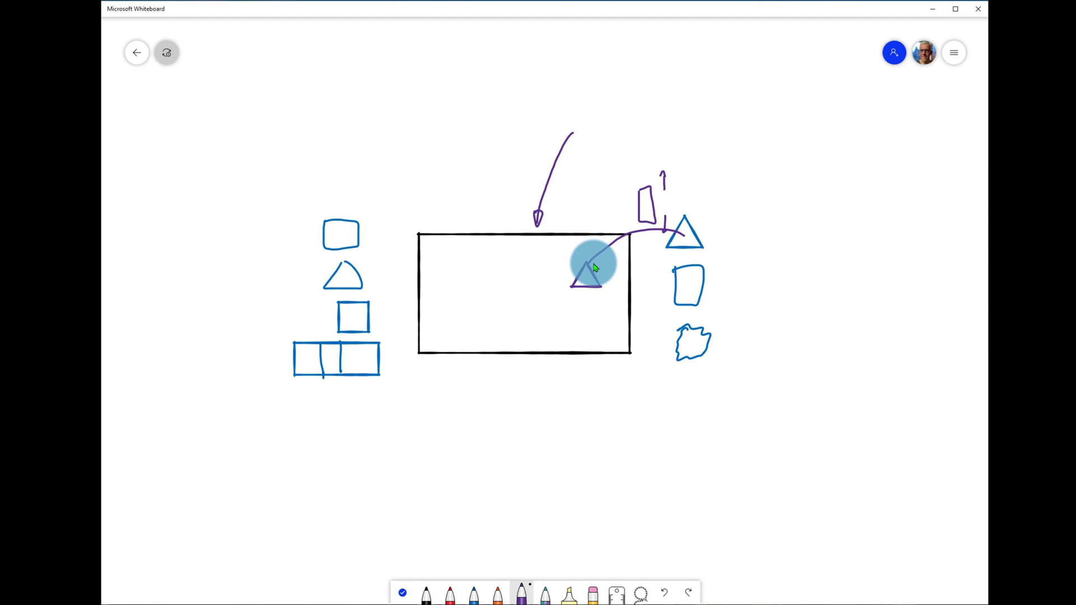
# Start another blank whiteboard and insert a blue backpack photo from a Bing 'backpack' image search.
pyautogui.click(137, 54)
pyautogui.click(376, 153)
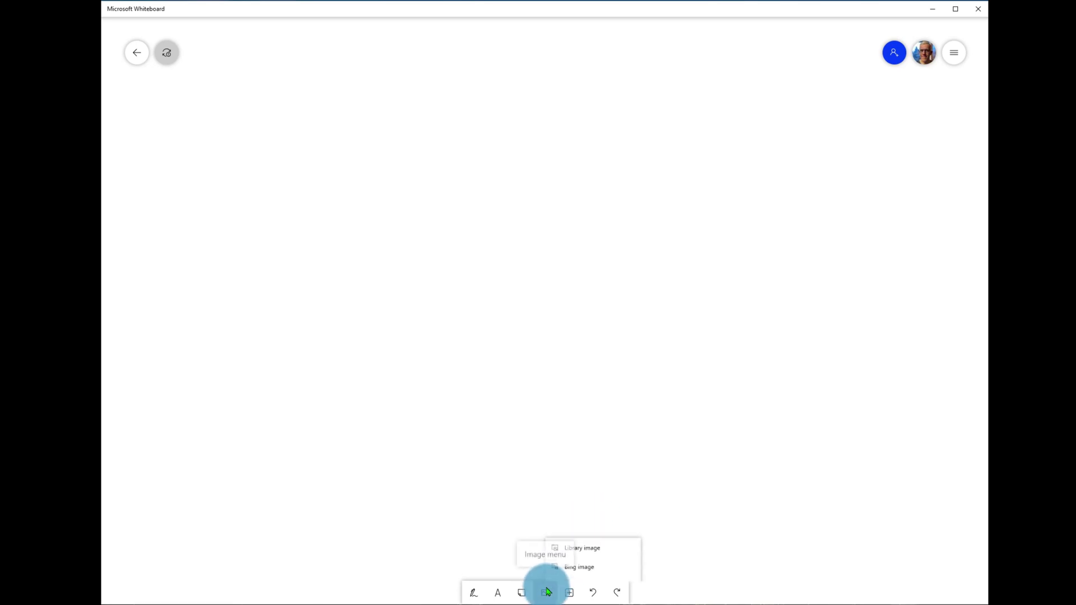
pyautogui.click(587, 545)
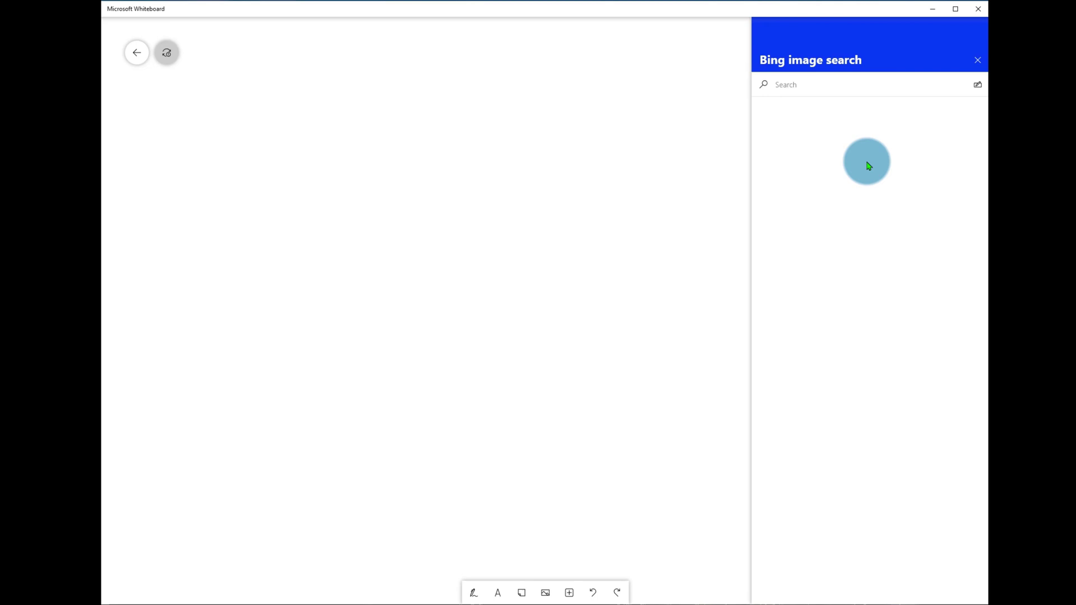
pyautogui.click(820, 83)
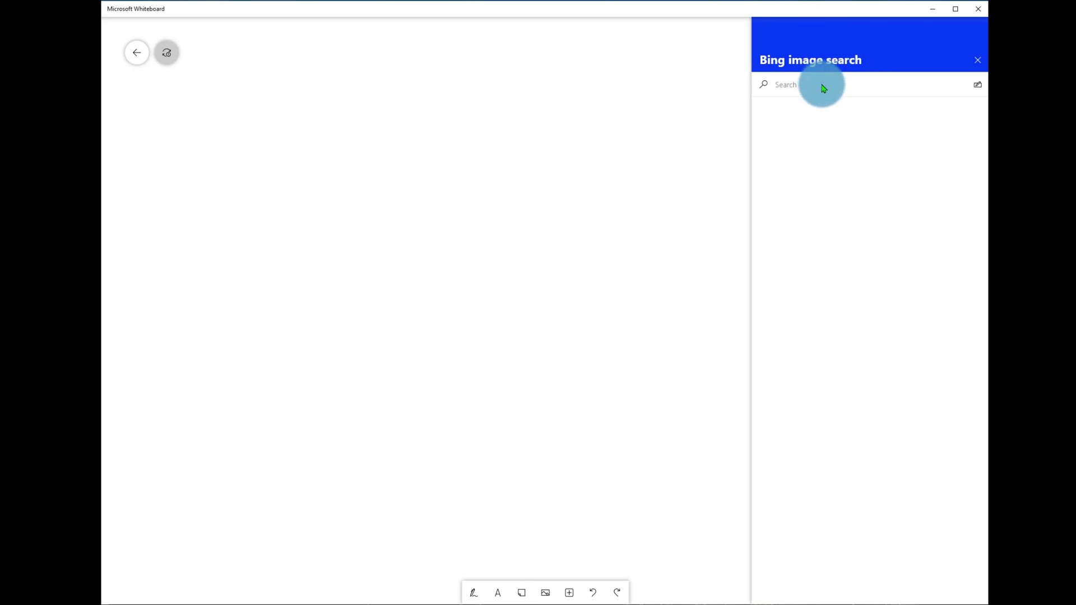
pyautogui.write('backpa')
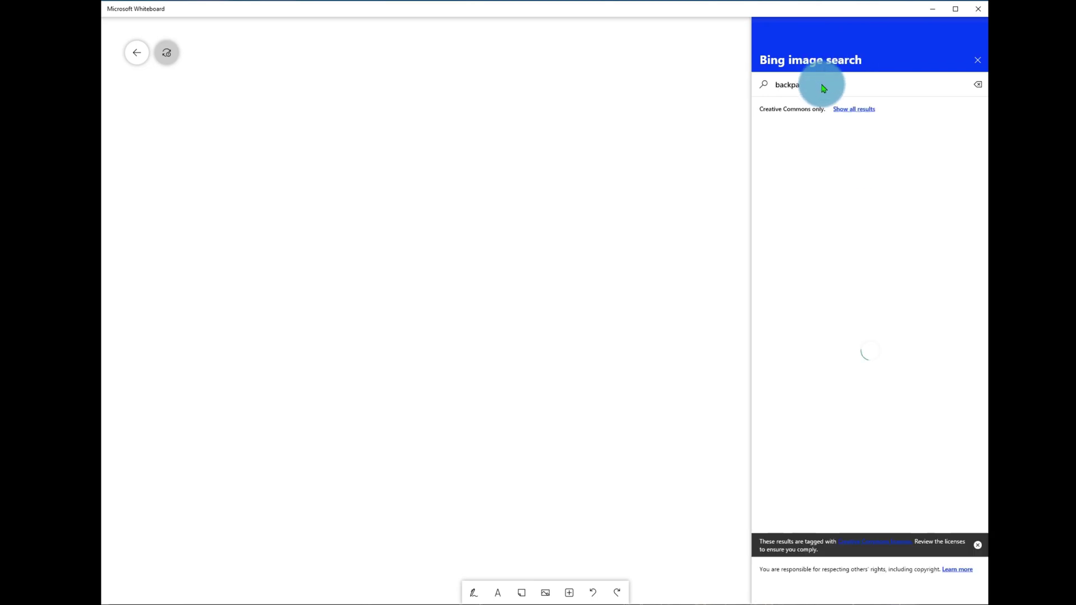
pyautogui.write('ck')
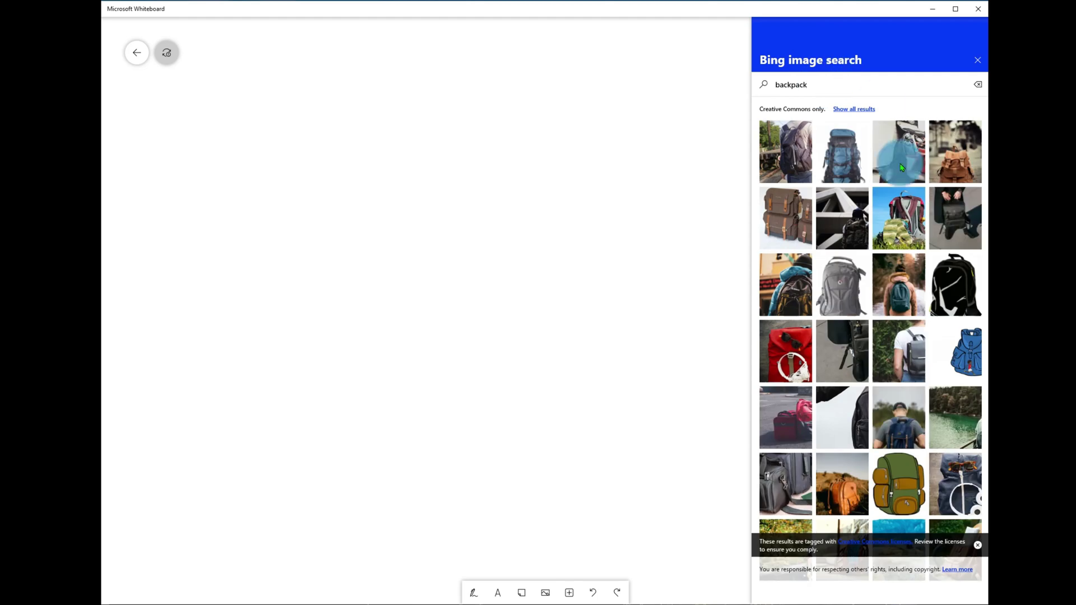
pyautogui.click(844, 157)
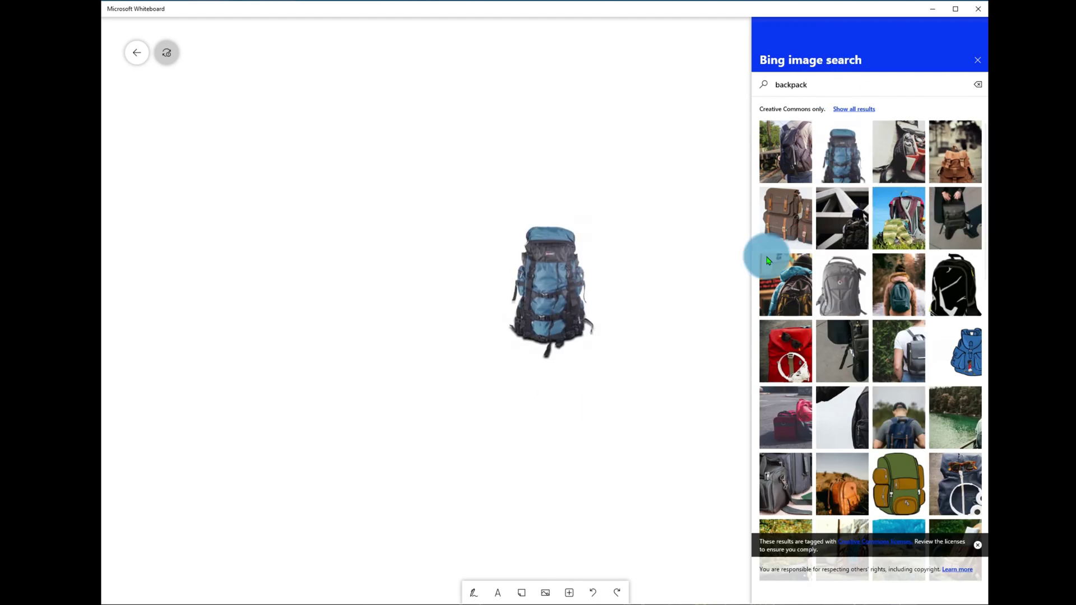
# Insert an orange tent photo and a campfire photo via Bing image searches.
pyautogui.click(817, 86)
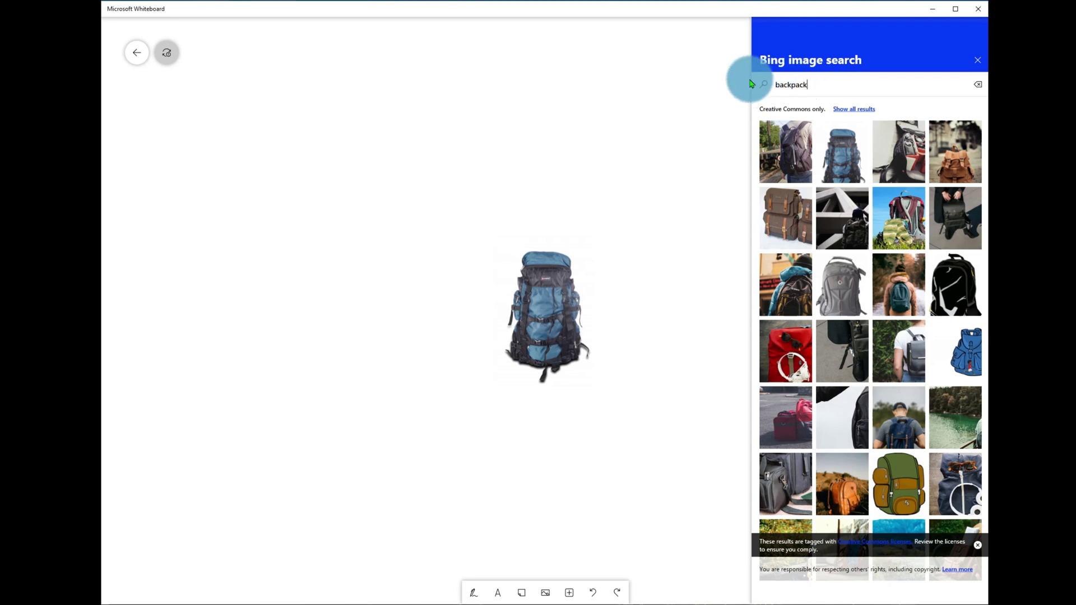
pyautogui.press('BackSpace')
pyautogui.press('BackSpace')
pyautogui.press('BackSpace')
pyautogui.press('BackSpace')
pyautogui.press('BackSpace')
pyautogui.press('BackSpace')
pyautogui.press('BackSpace')
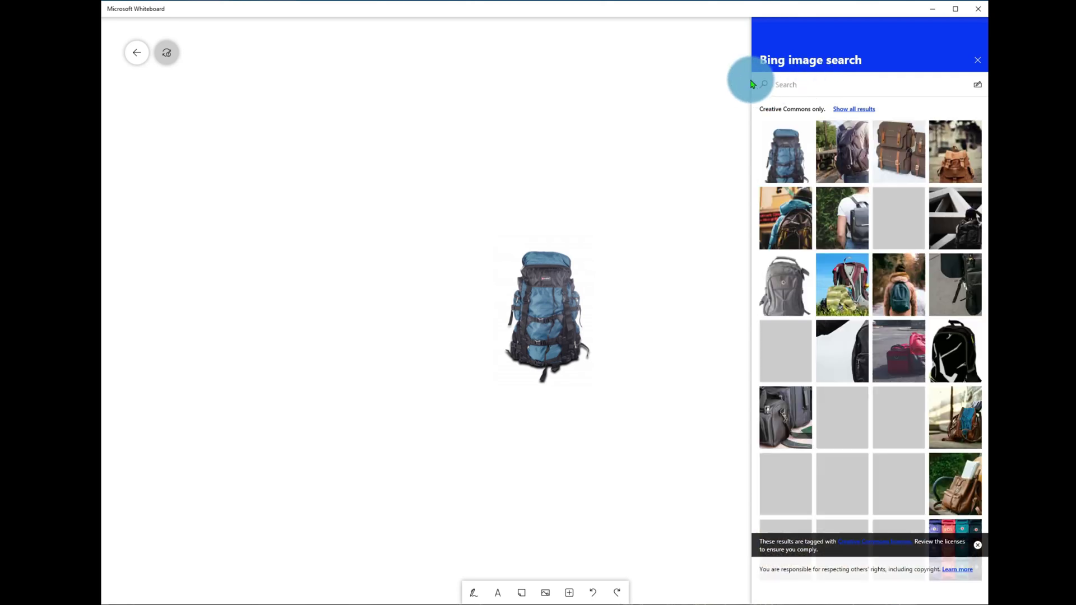
pyautogui.write('tent')
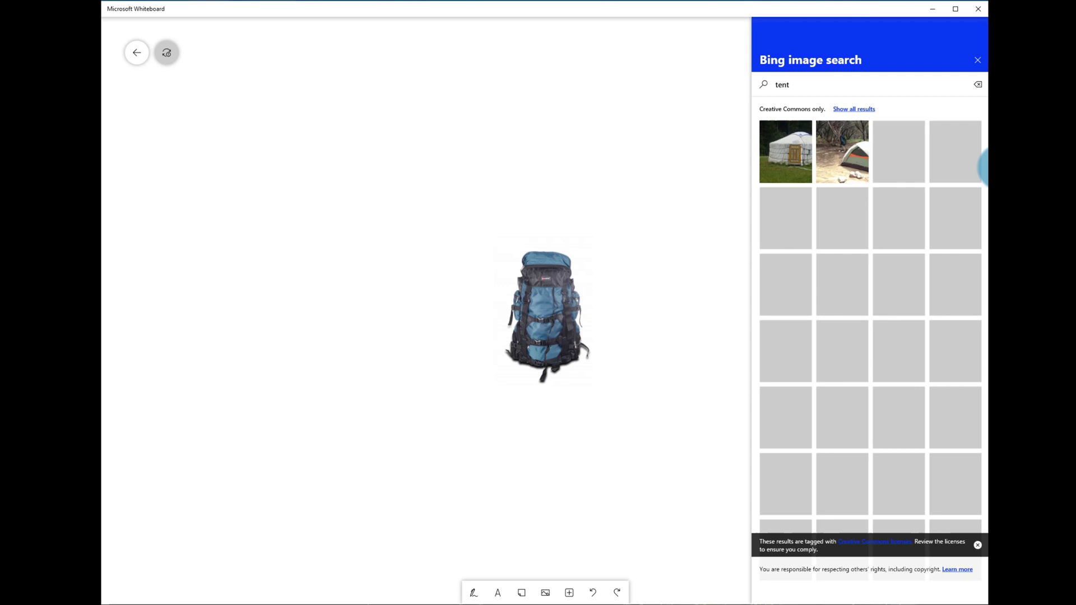
pyautogui.click(959, 155)
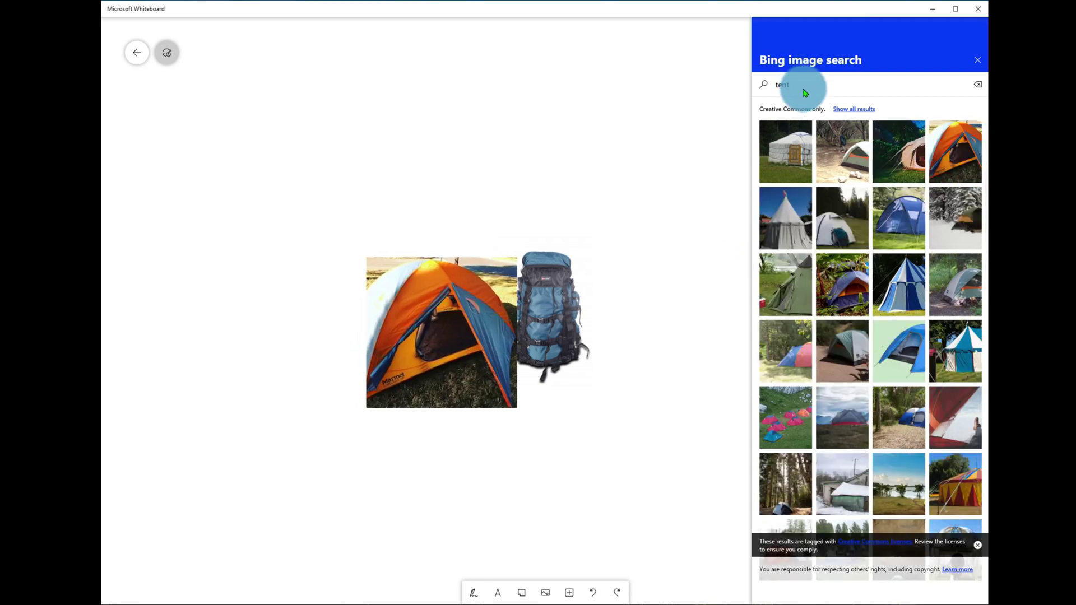
pyautogui.press('BackSpace')
pyautogui.press('BackSpace')
pyautogui.press('BackSpace')
pyautogui.write('cam')
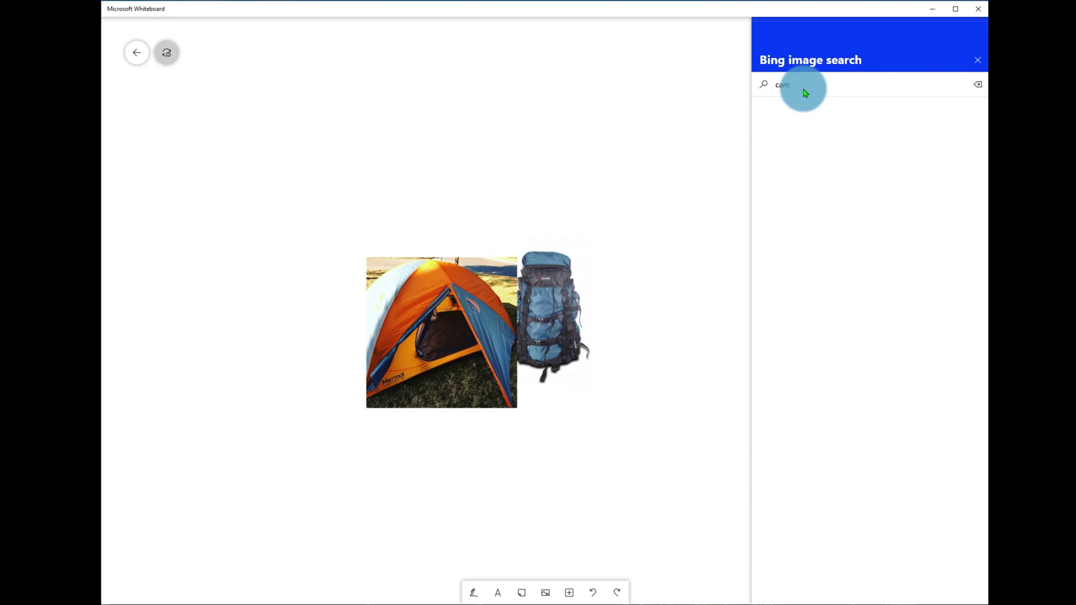
pyautogui.write('pfire')
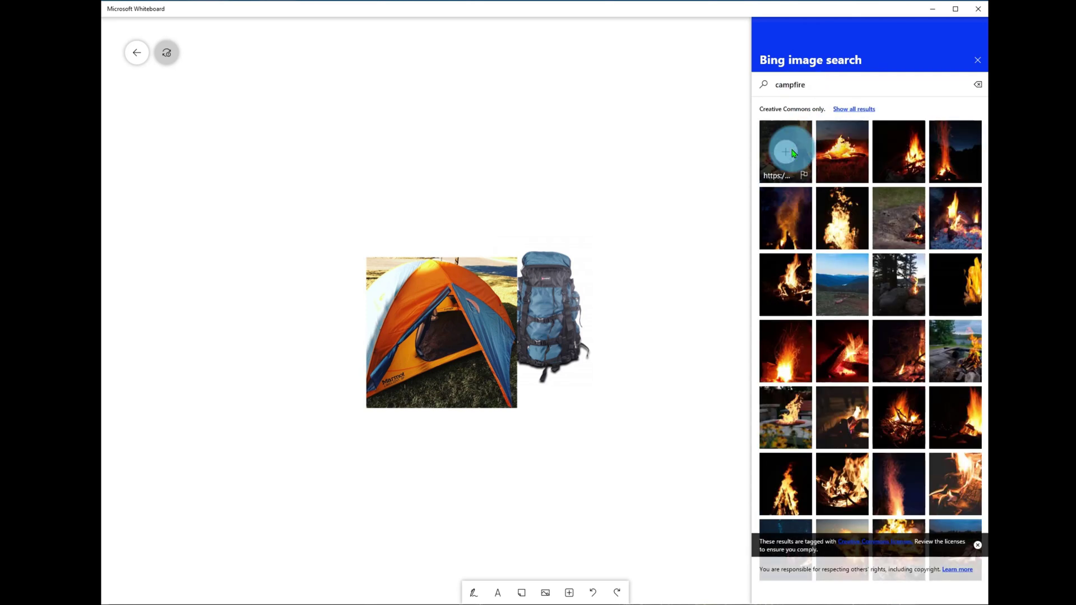
pyautogui.click(788, 151)
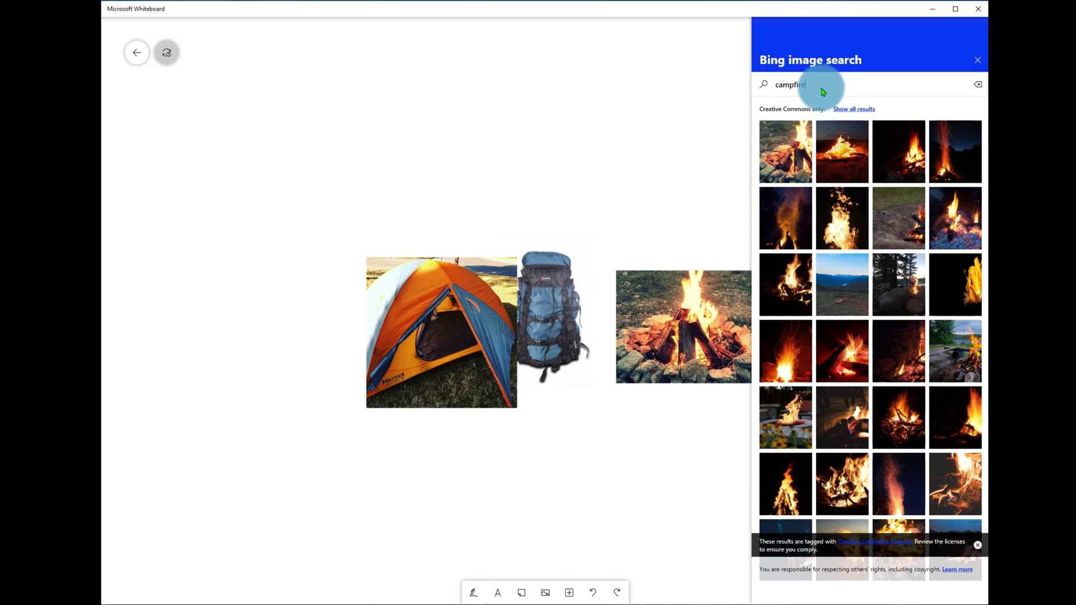
# Search images for 'camping food' and scroll through the results.
pyautogui.press('BackSpace')
pyautogui.press('BackSpace')
pyautogui.press('BackSpace')
pyautogui.press('BackSpace')
pyautogui.press('BackSpace')
pyautogui.press('BackSpace')
pyautogui.press('BackSpace')
pyautogui.write('ca')
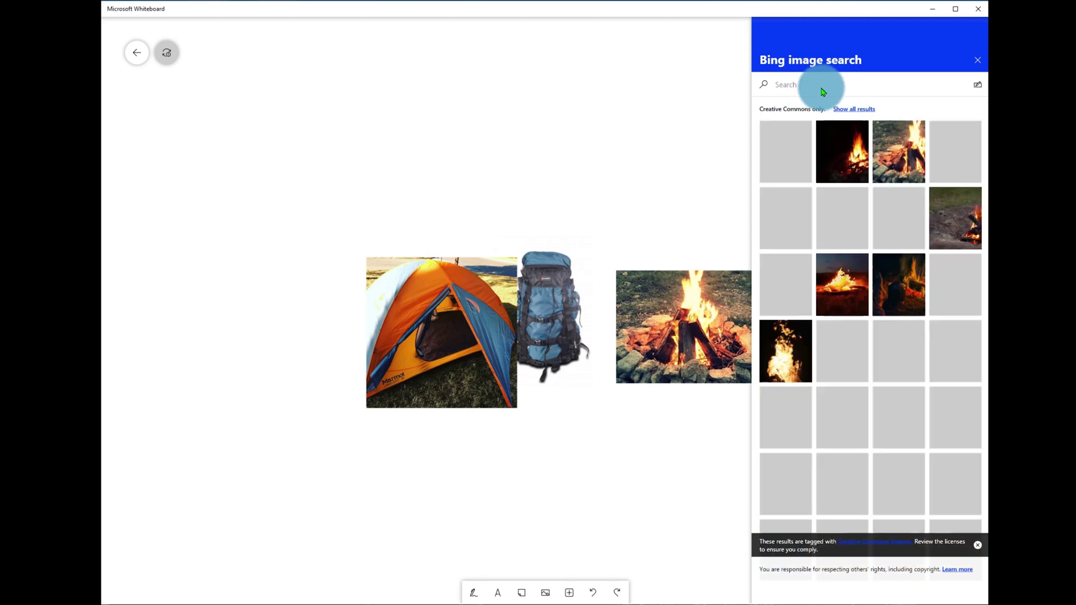
pyautogui.write('mping food')
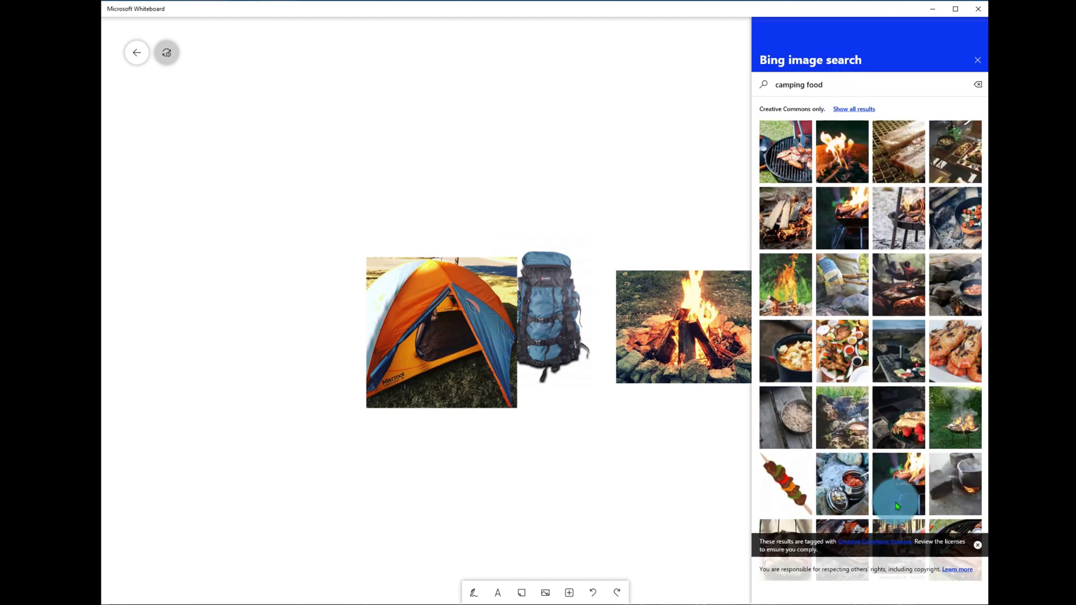
pyautogui.scroll(-3, 919, 399)
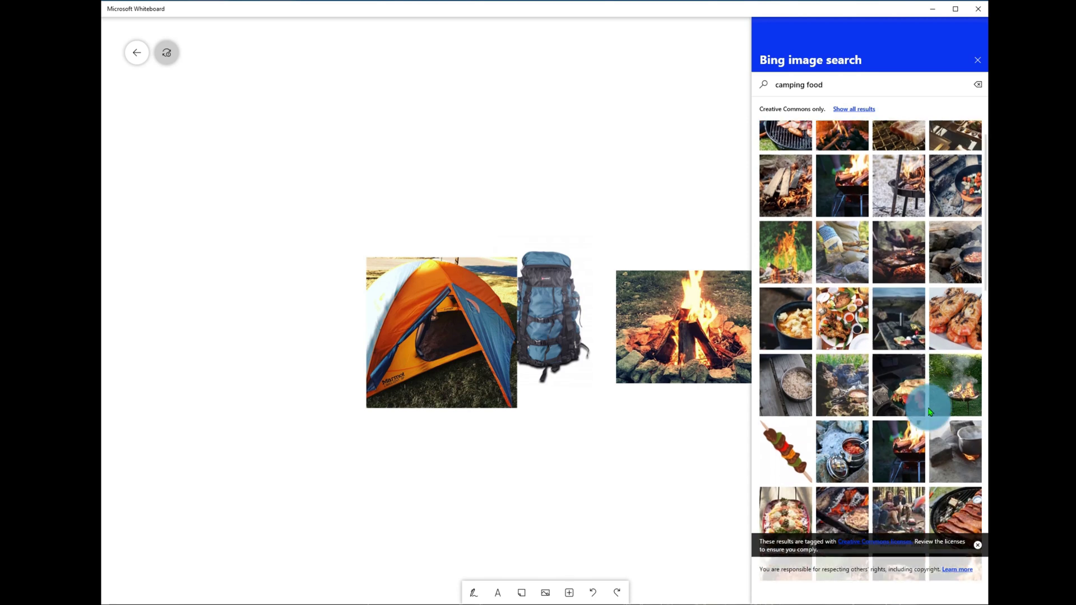
pyautogui.scroll(-1, 919, 400)
# Insert the toasted marshmallow photo above the tent and zoom the canvas to check it.
pyautogui.moveTo(894, 425)
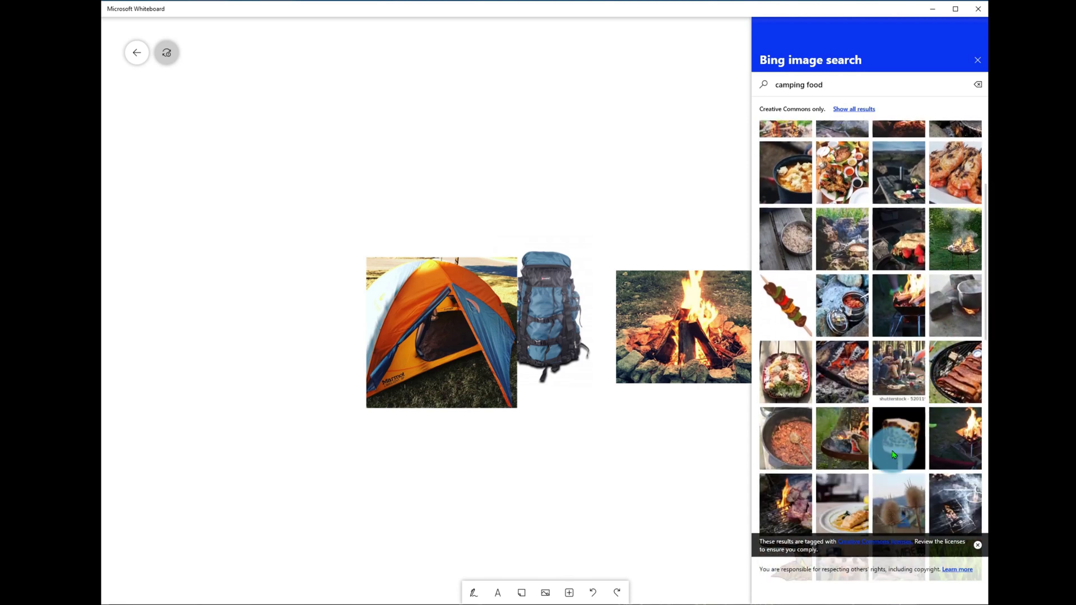
pyautogui.click(901, 444)
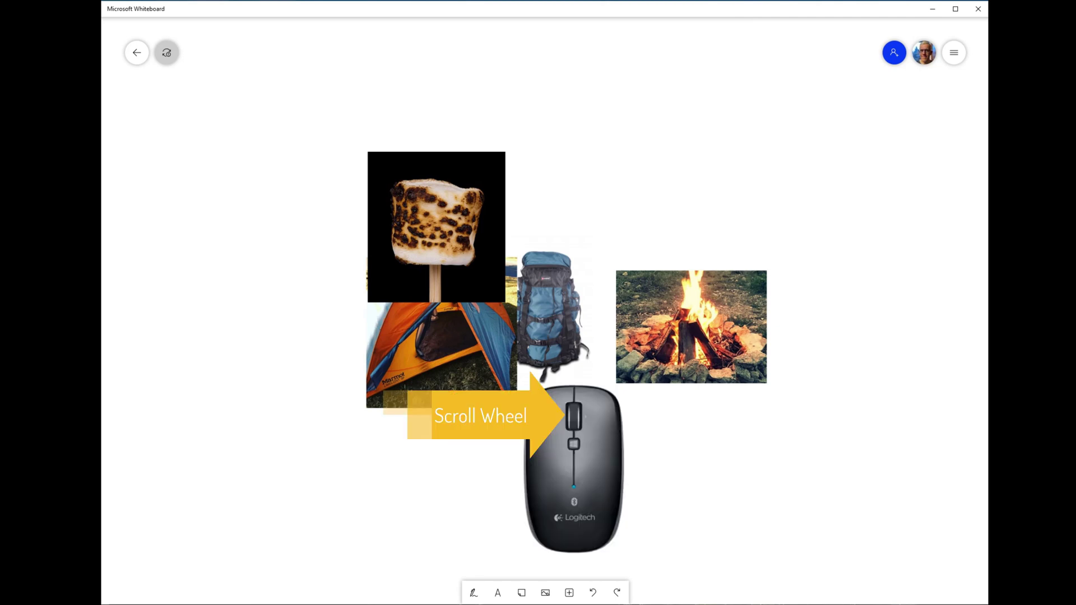
pyautogui.scroll(3, 570, 410)
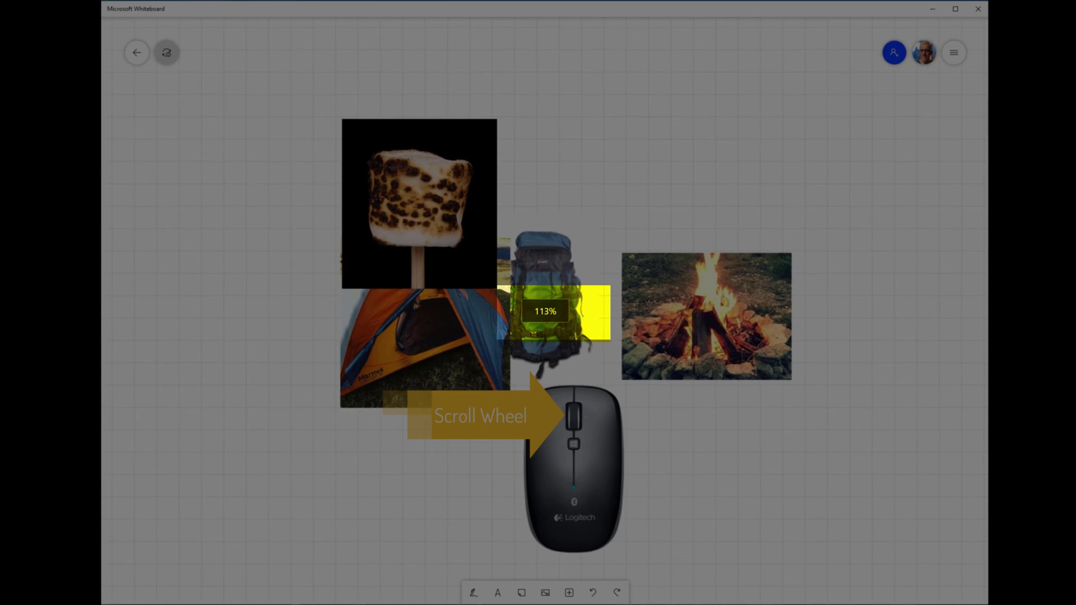
pyautogui.scroll(3, 571, 412)
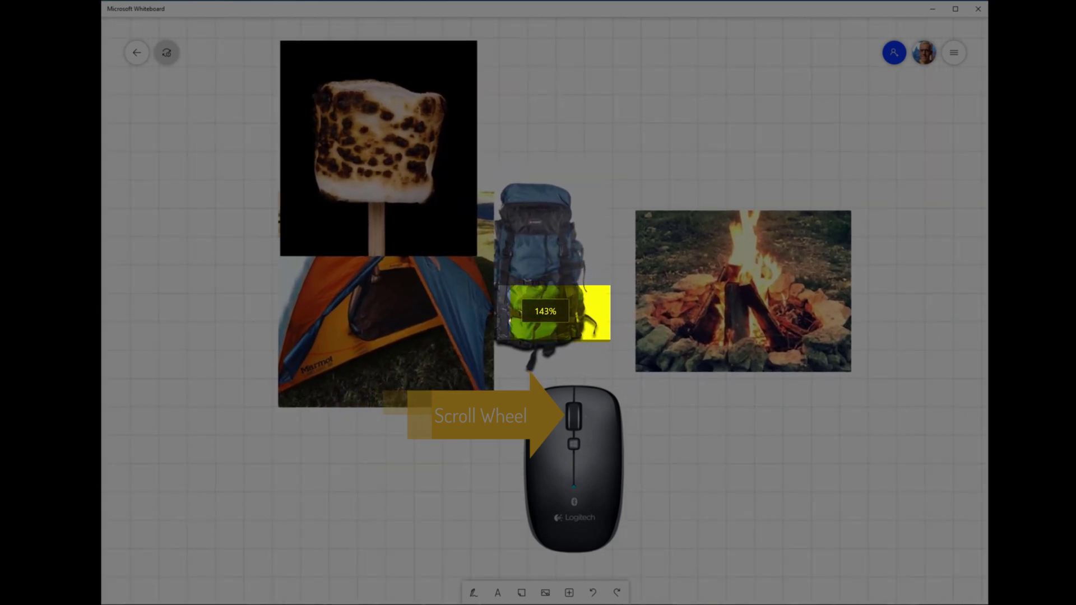
pyautogui.scroll(1, 572, 413)
pyautogui.scroll(-4, 572, 414)
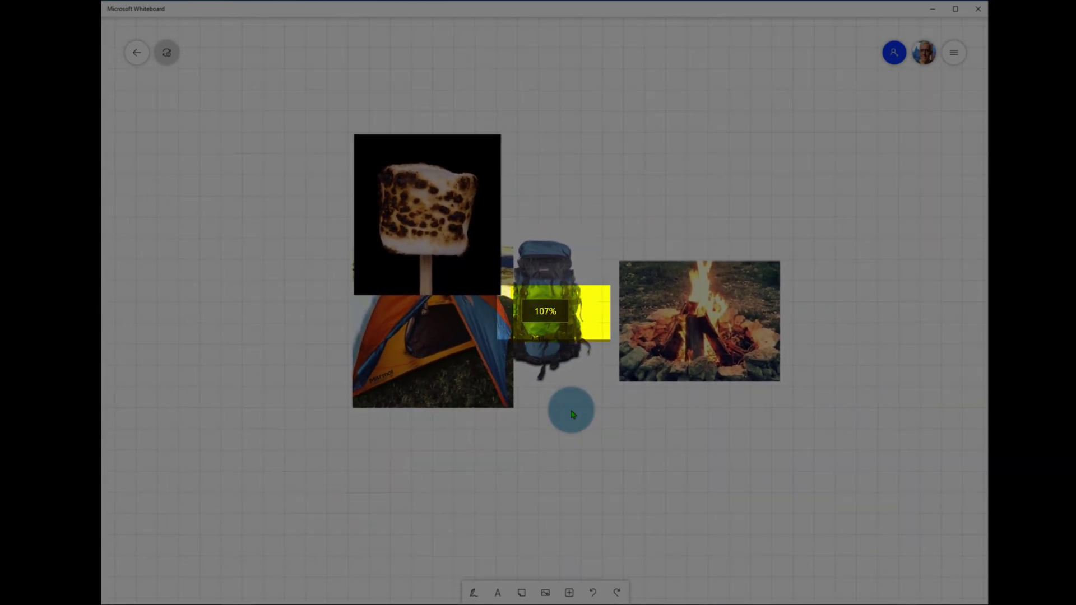
pyautogui.scroll(-2, 572, 415)
pyautogui.scroll(1, 572, 415)
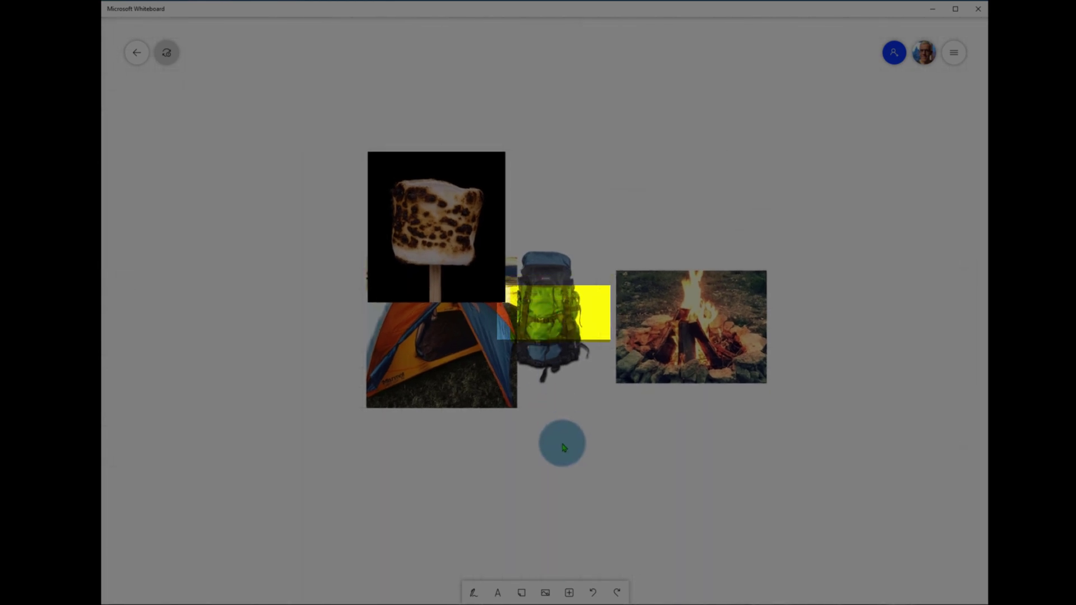
pyautogui.scroll(1, 564, 447)
pyautogui.scroll(-1, 563, 447)
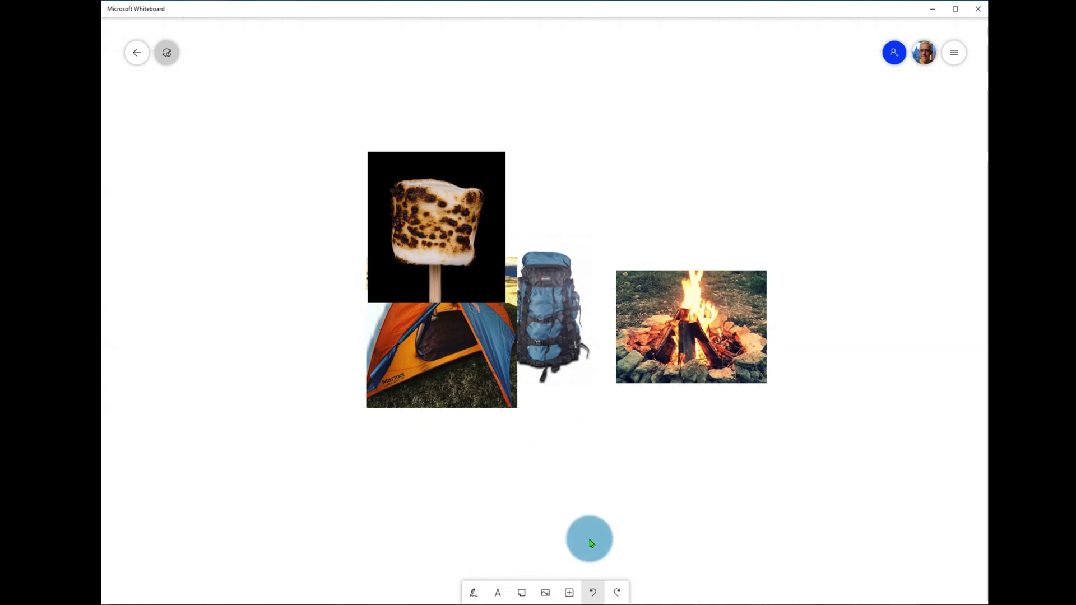
# Move the campfire photo to the top right, with marshmallow, backpack and tent stacked beneath it.
pyautogui.moveTo(588, 441); pyautogui.dragTo(314, 428)
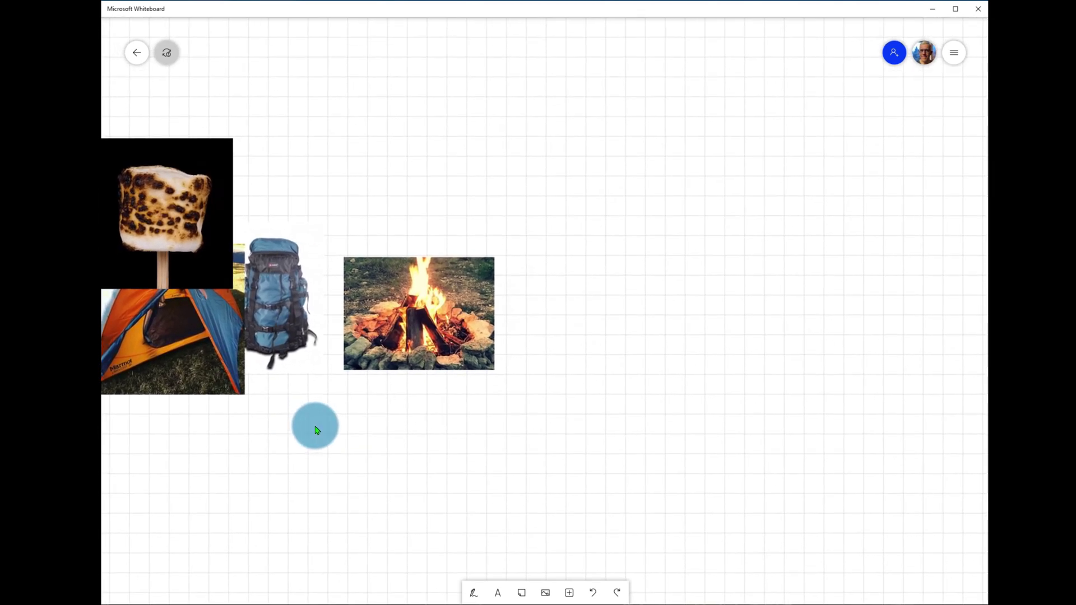
pyautogui.click(410, 334)
pyautogui.moveTo(410, 334); pyautogui.dragTo(809, 149)
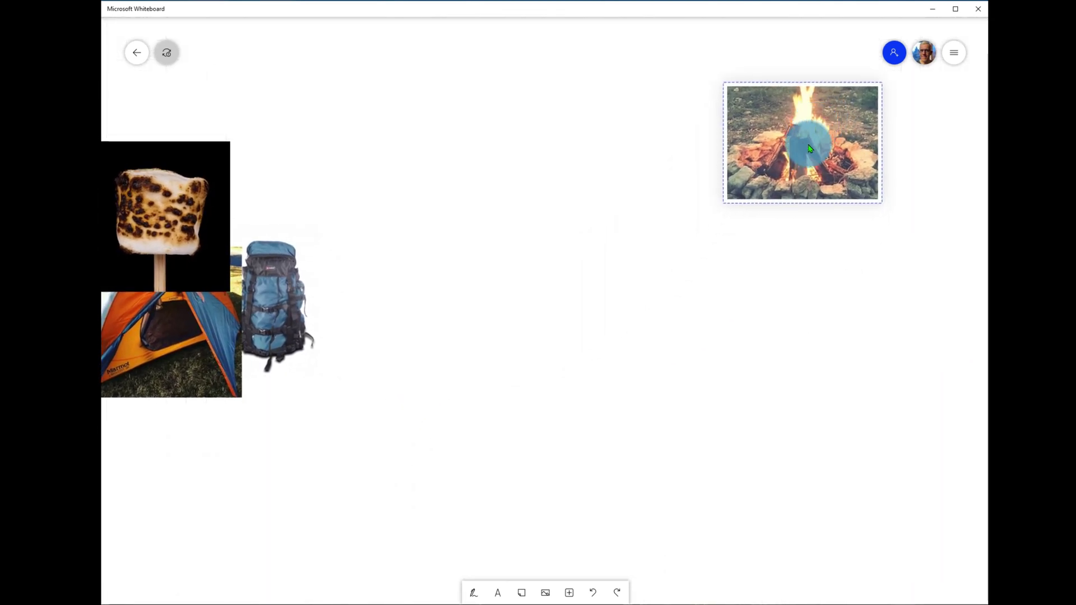
pyautogui.moveTo(161, 185); pyautogui.dragTo(782, 270)
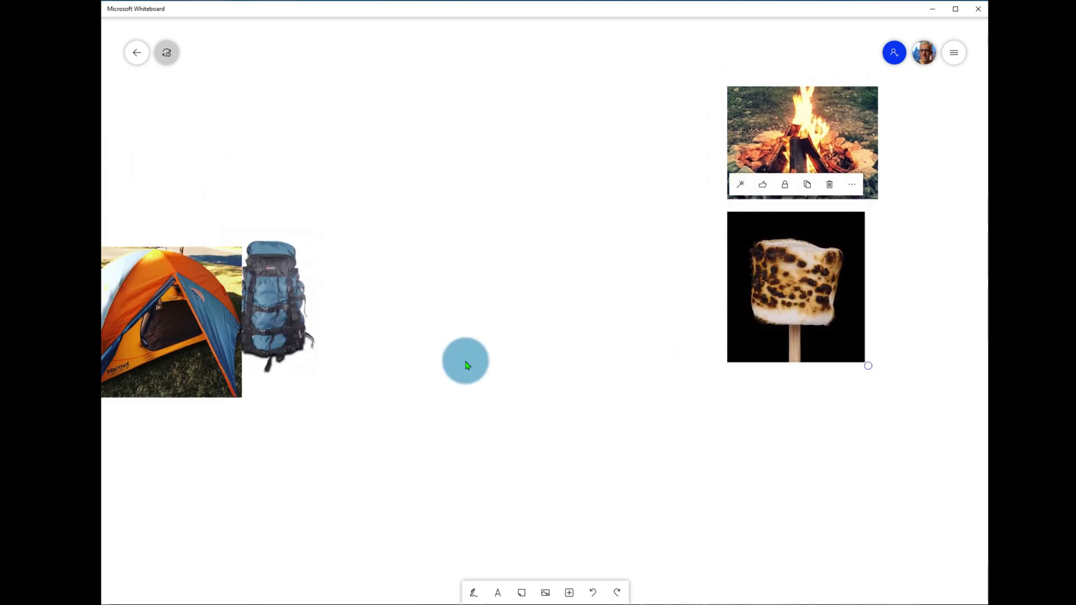
pyautogui.moveTo(289, 310); pyautogui.dragTo(788, 456)
pyautogui.moveTo(536, 416); pyautogui.dragTo(566, 278)
pyautogui.moveTo(221, 197); pyautogui.dragTo(829, 493)
pyautogui.moveTo(530, 281); pyautogui.dragTo(812, 351)
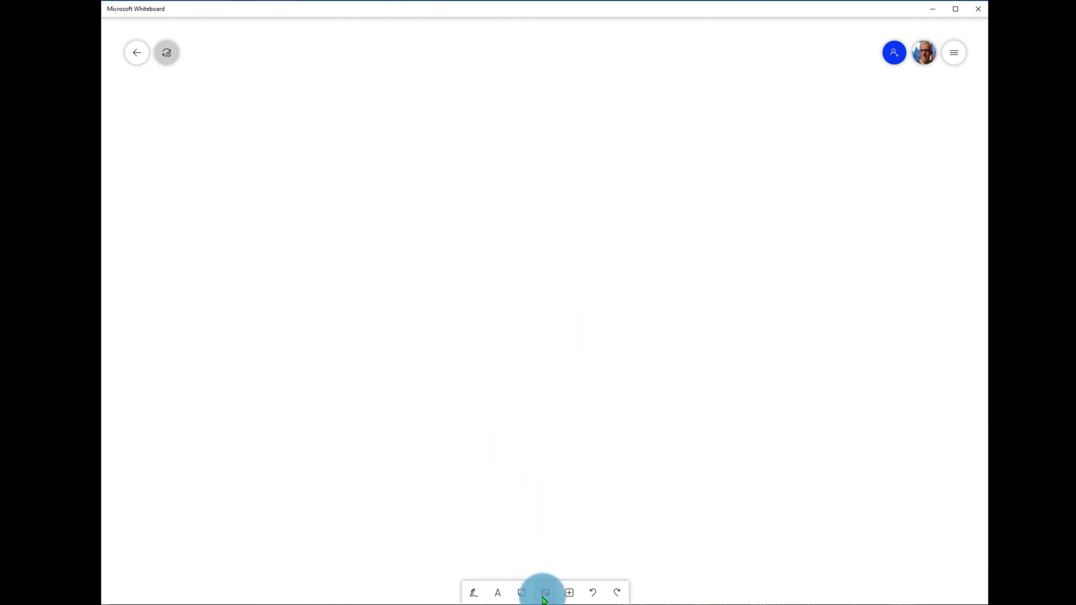
# Insert a yellow three-note Note grid and move it to the far left of the canvas.
pyautogui.click(570, 594)
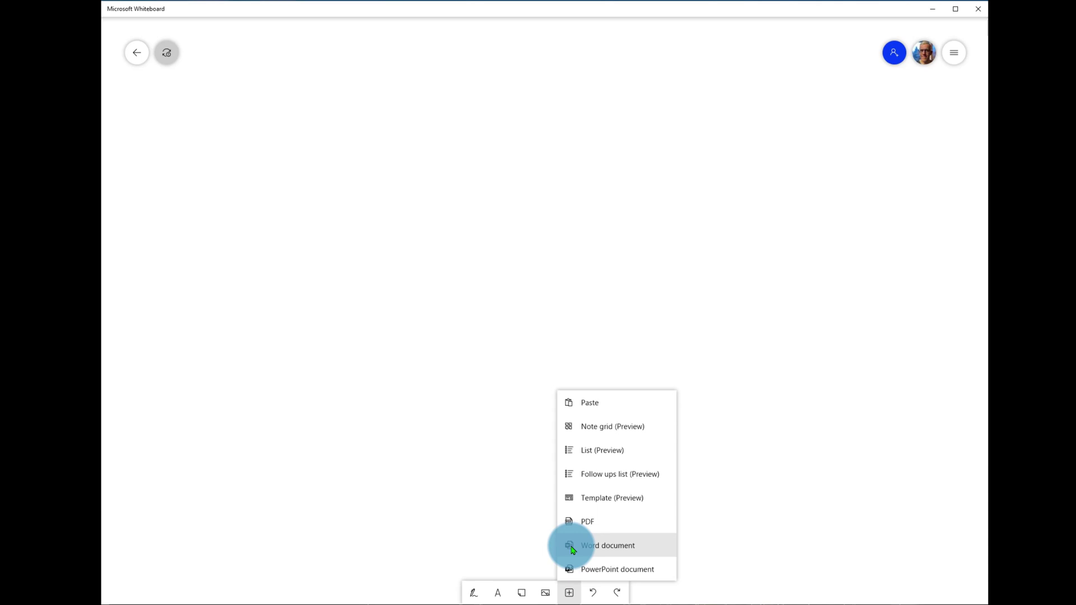
pyautogui.click(601, 428)
pyautogui.moveTo(709, 325); pyautogui.dragTo(373, 238)
pyautogui.scroll(2, 521, 492)
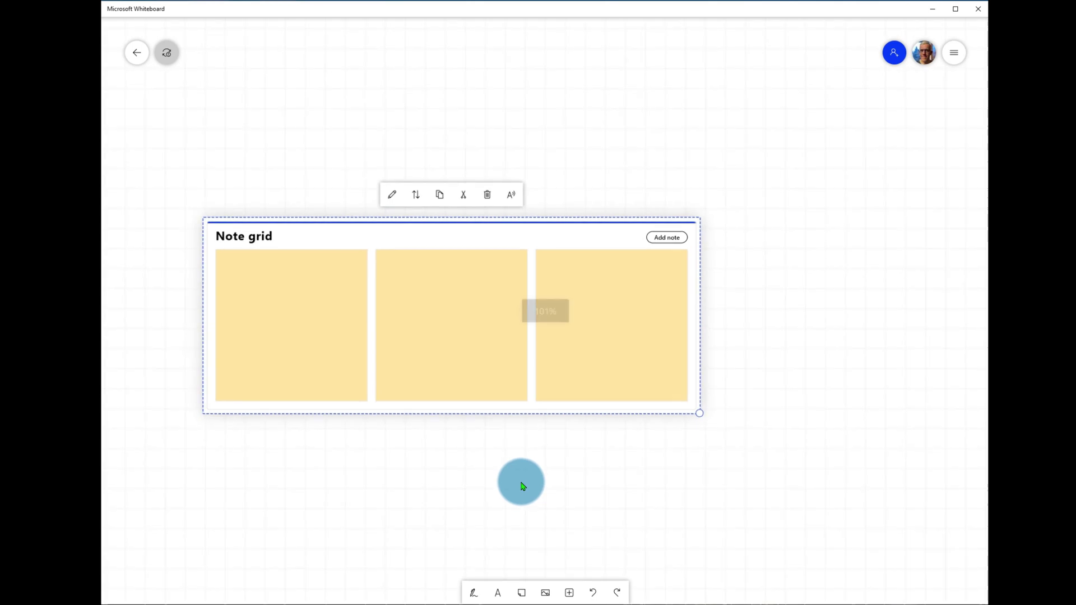
pyautogui.scroll(-4, 524, 483)
pyautogui.scroll(-2, 524, 477)
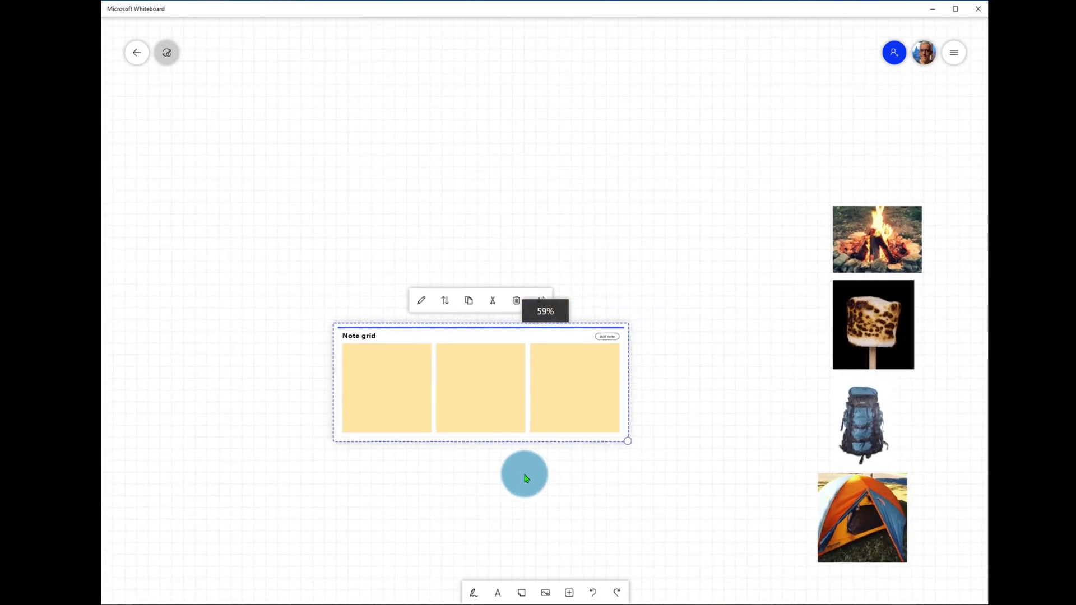
pyautogui.moveTo(501, 338); pyautogui.dragTo(112, 205)
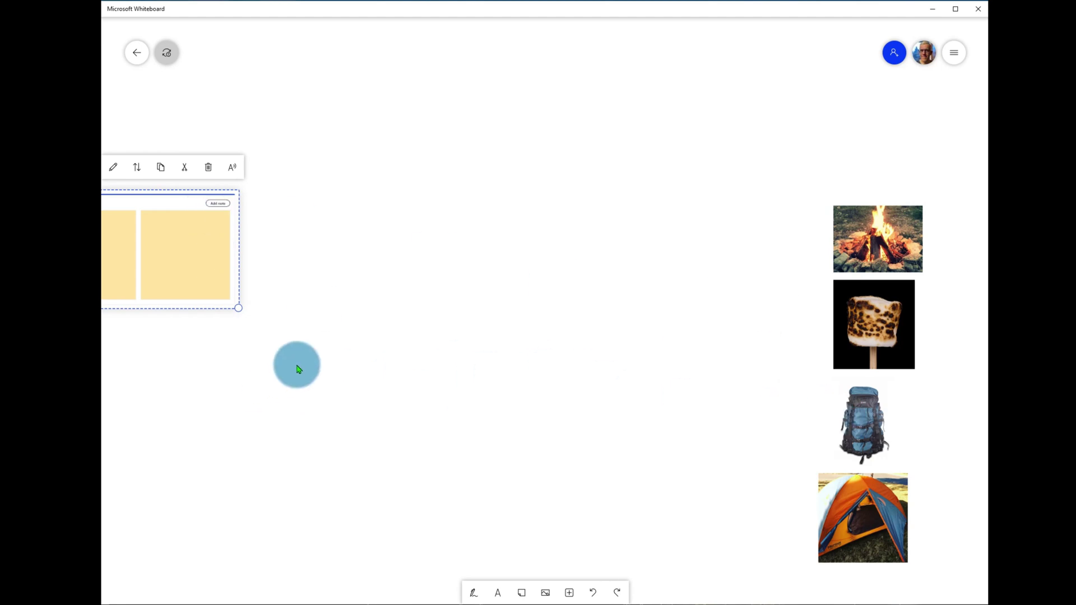
pyautogui.scroll(5, 524, 424)
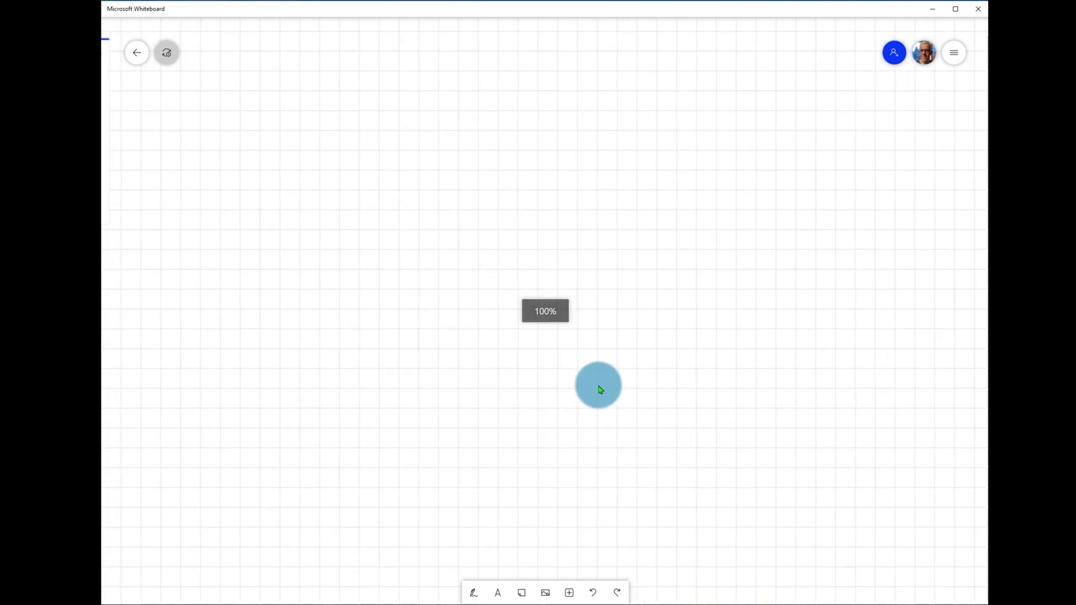
pyautogui.scroll(-5, 598, 387)
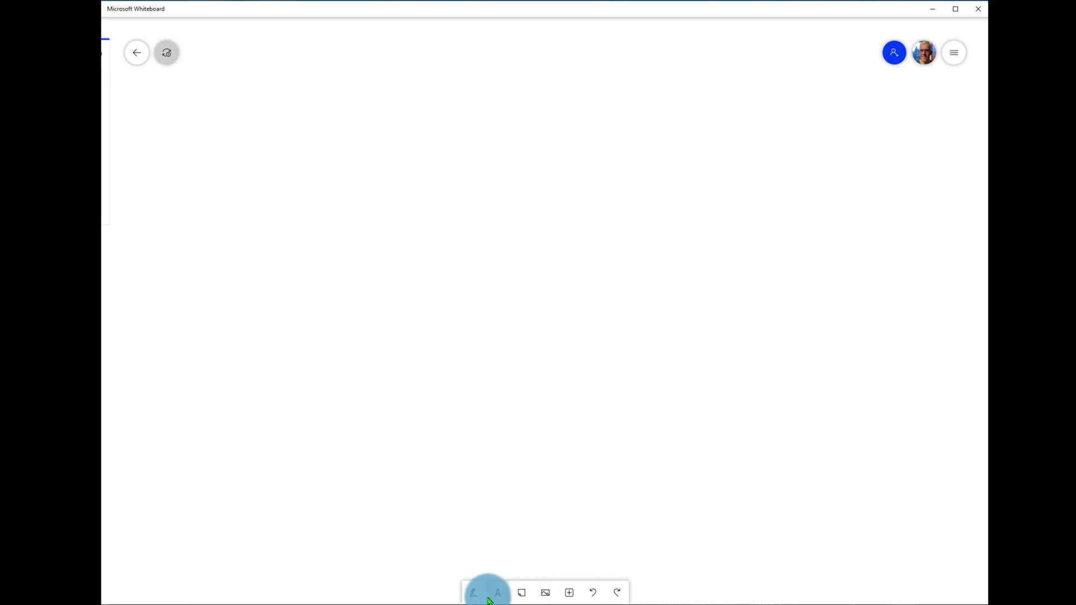
# Paste the Cullite Cove campsite description into a new text box and place it below the note grid.
pyautogui.click(497, 596)
pyautogui.click(480, 378)
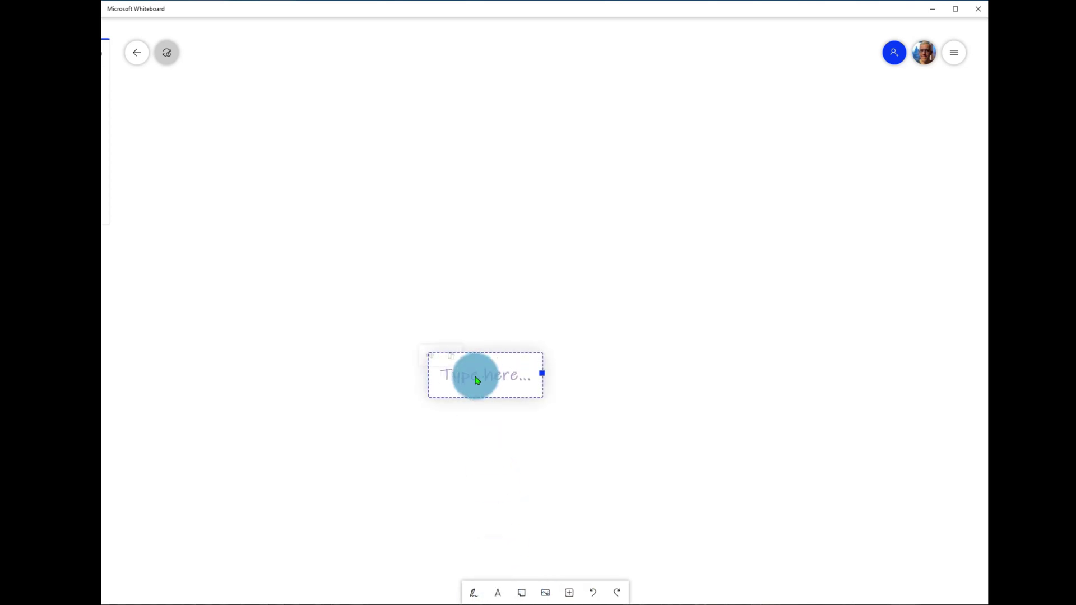
pyautogui.click(453, 339)
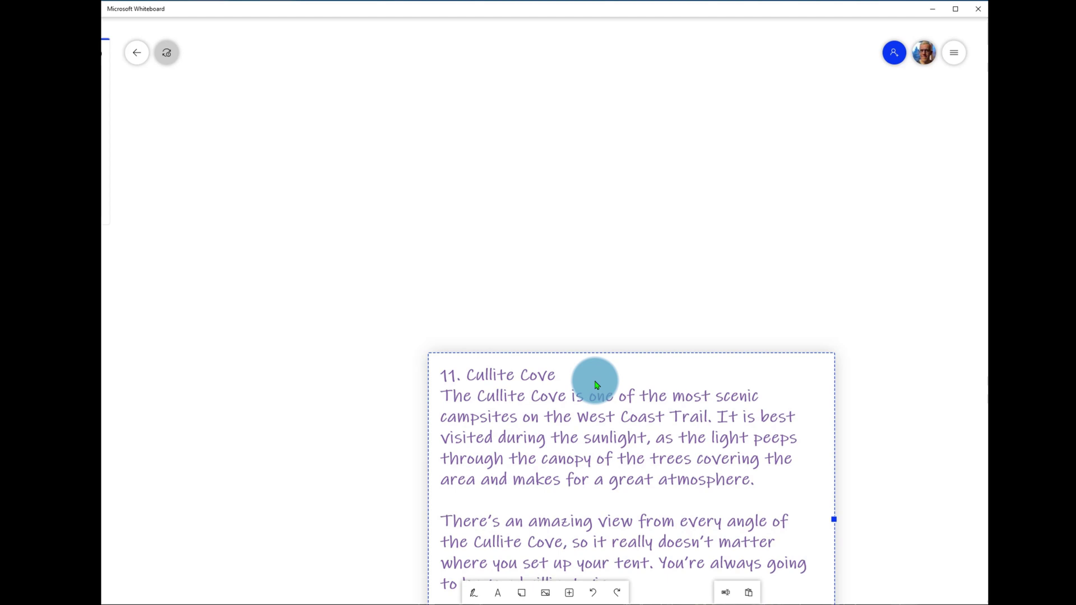
pyautogui.moveTo(637, 368); pyautogui.dragTo(434, 241)
pyautogui.scroll(2, 669, 426)
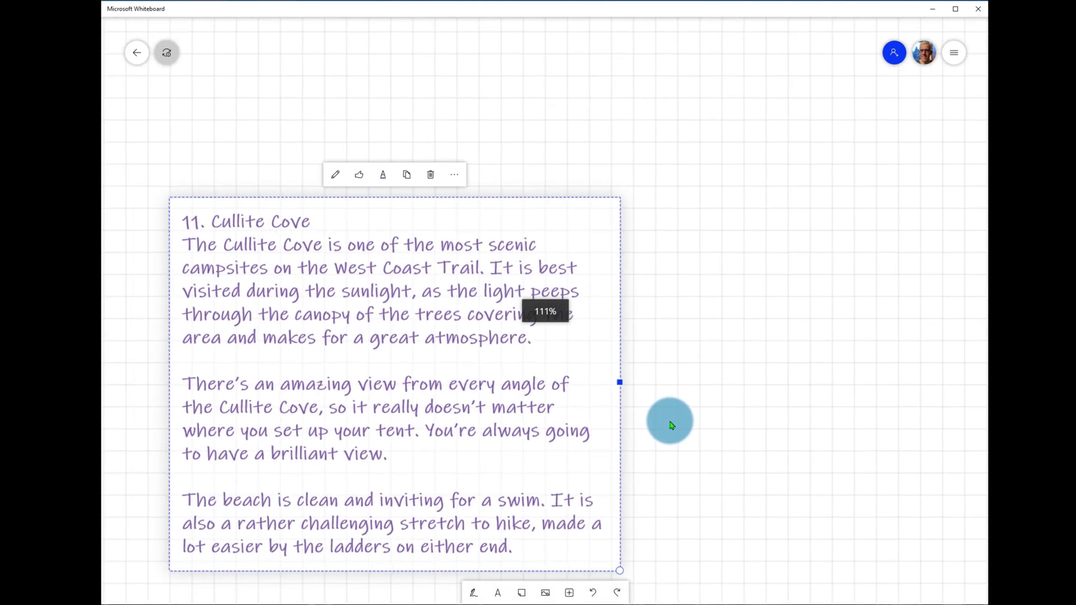
pyautogui.scroll(-5, 671, 425)
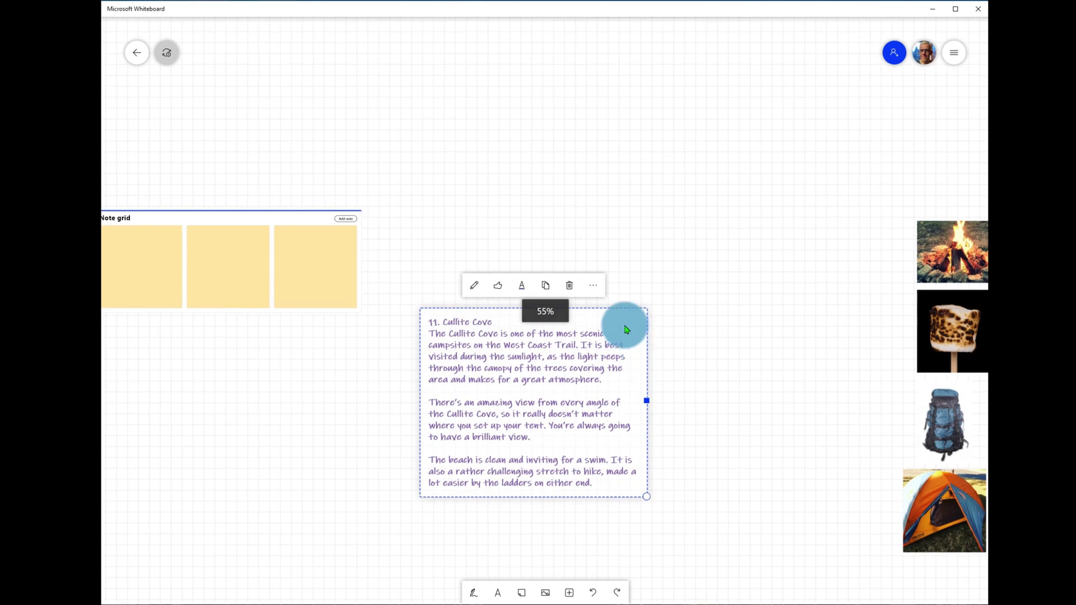
pyautogui.moveTo(627, 330); pyautogui.dragTo(344, 341)
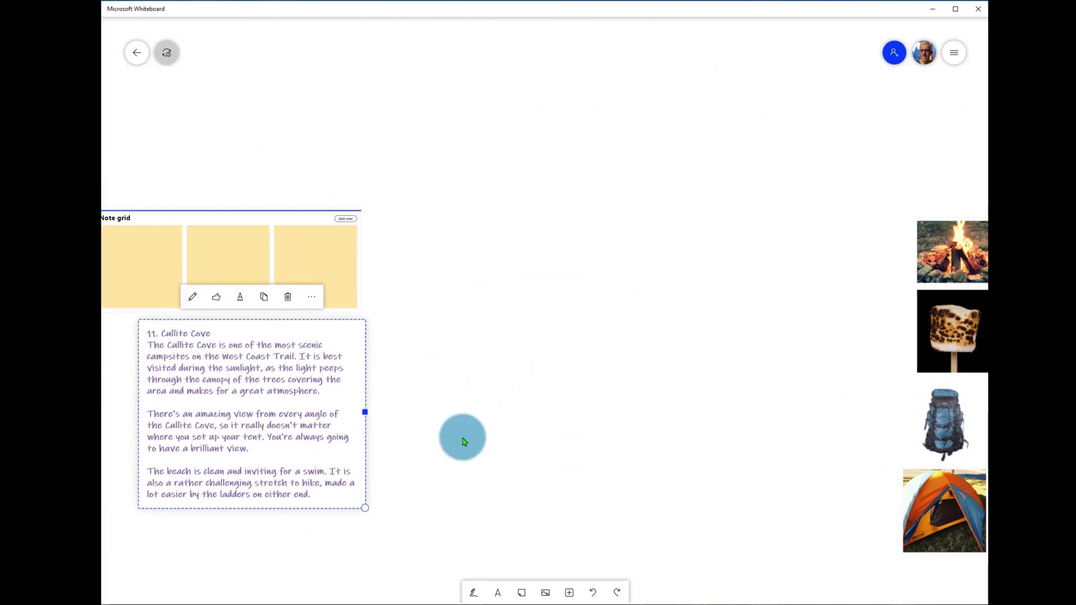
pyautogui.moveTo(675, 411); pyautogui.dragTo(588, 399)
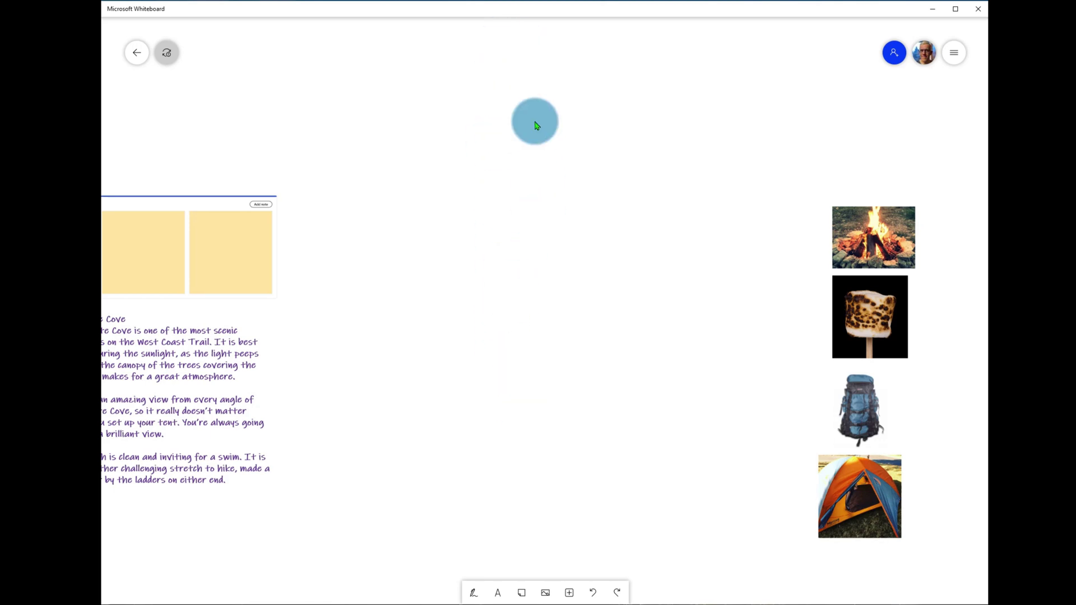
# Scroll around the board, then Alt+Tab from the Teams meeting back to Whiteboard.
pyautogui.scroll(-3, 558, 391)
pyautogui.scroll(6, 558, 387)
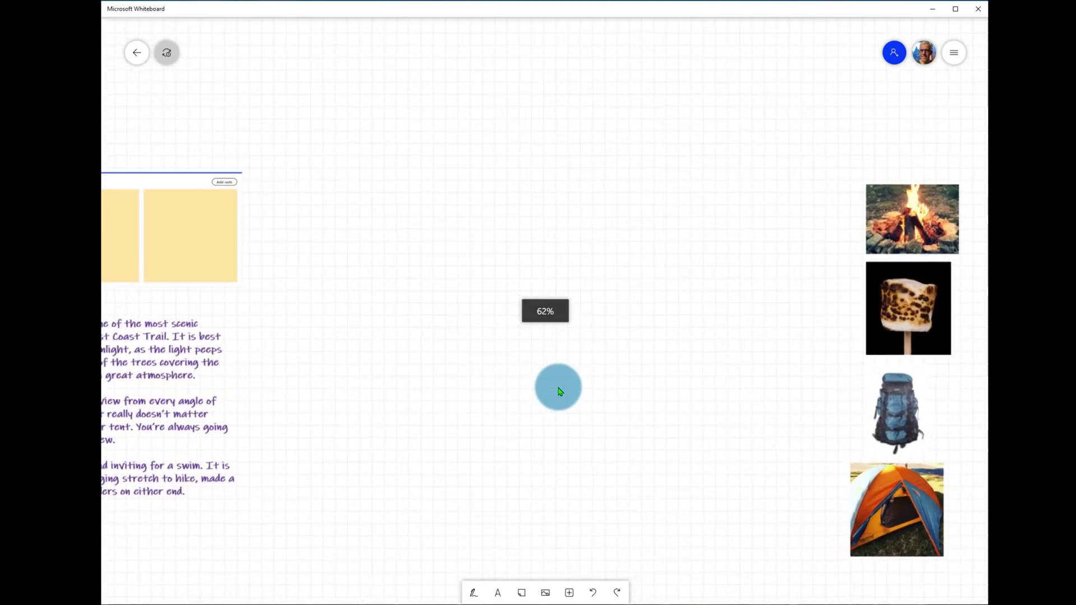
pyautogui.scroll(1, 479, 393)
pyautogui.hscroll(-3, 504, 387)
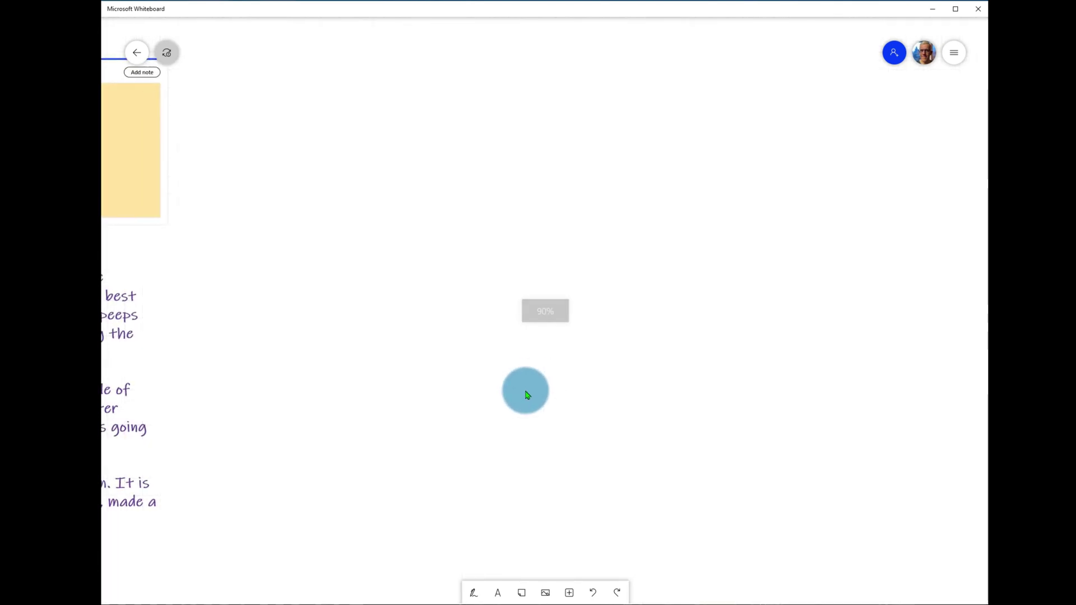
pyautogui.scroll(1, 522, 391)
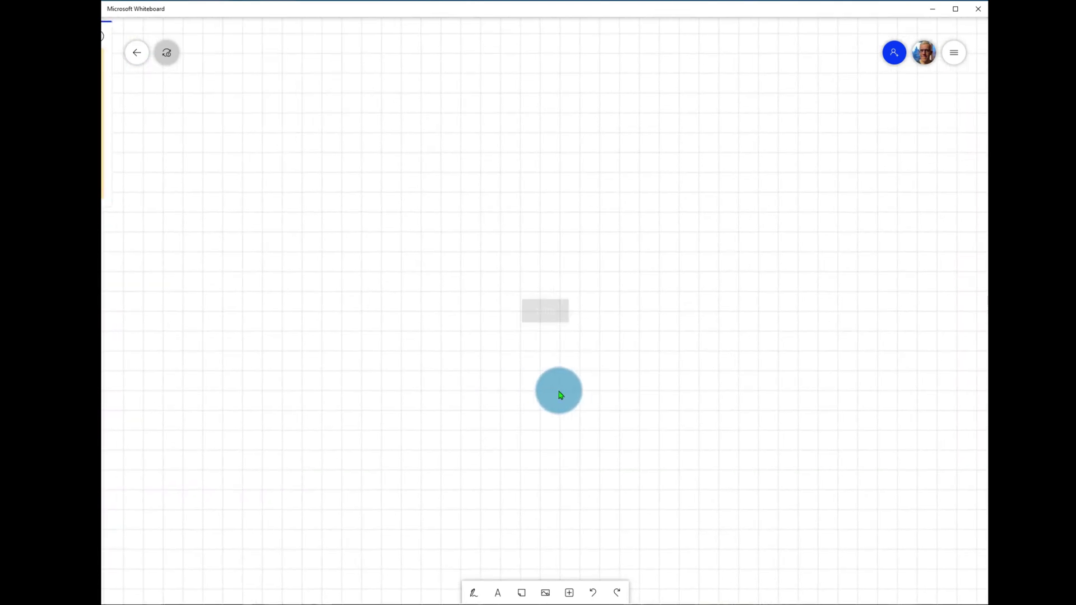
pyautogui.scroll(-3, 565, 365)
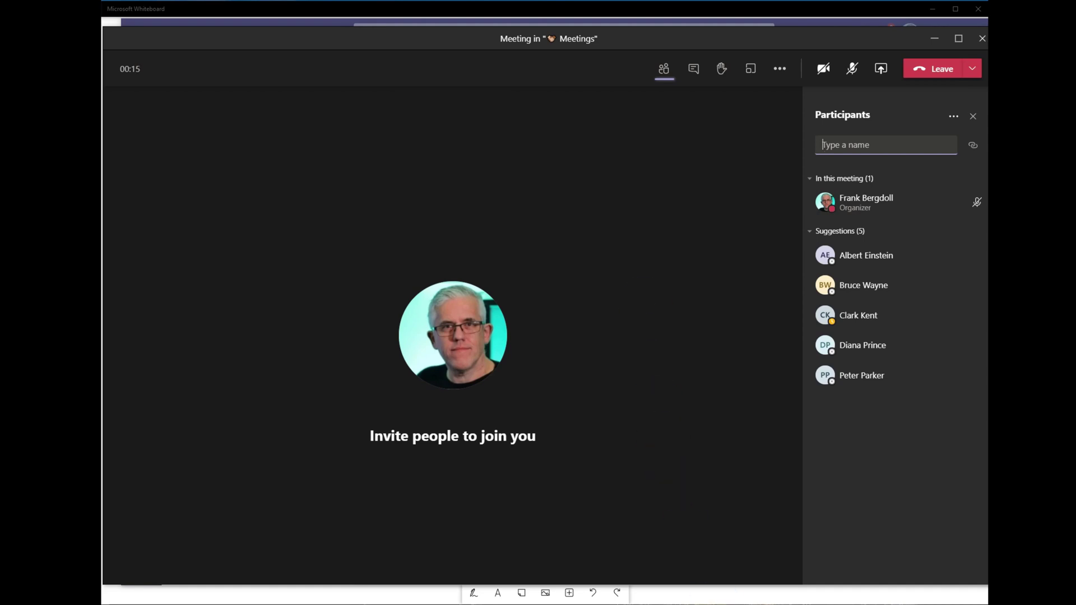
pyautogui.hotkey('alt', 'Tab')
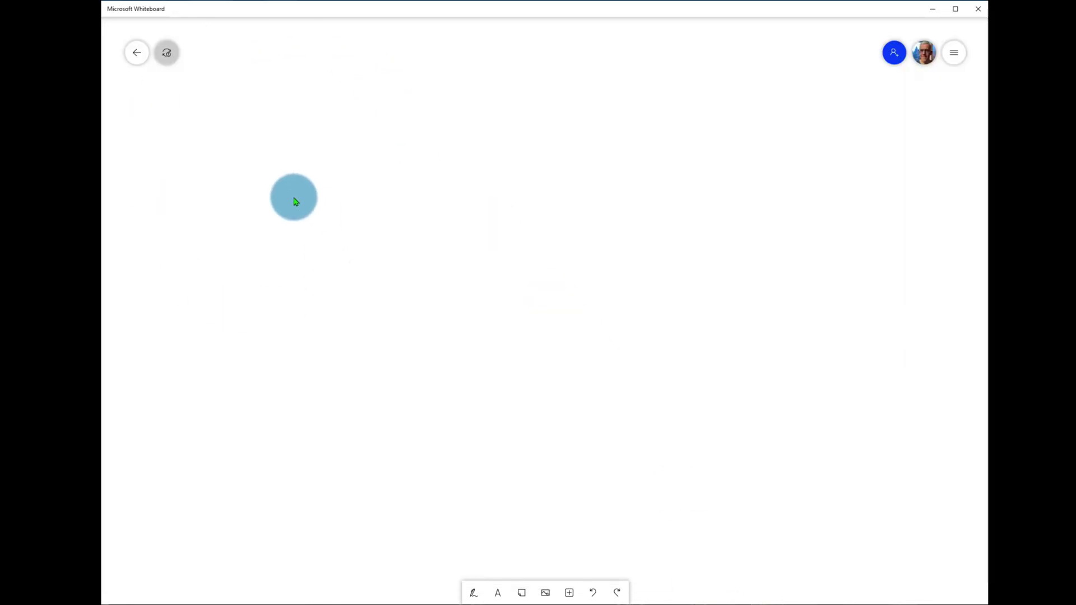
# Reopen the untitled board last edited at 8:57 PM from My Whiteboards.
pyautogui.click(138, 59)
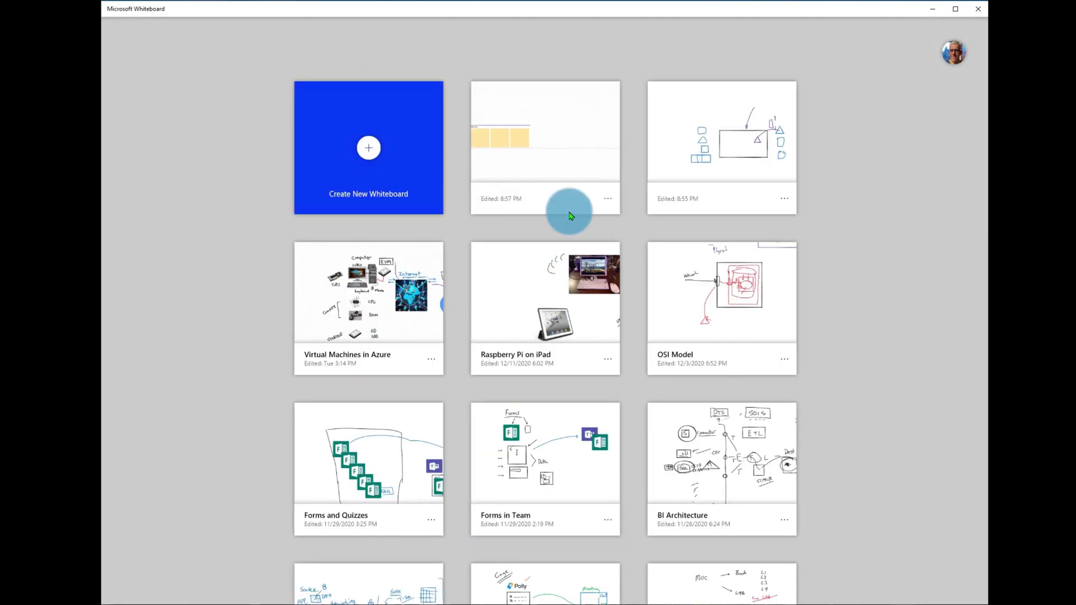
pyautogui.click(605, 199)
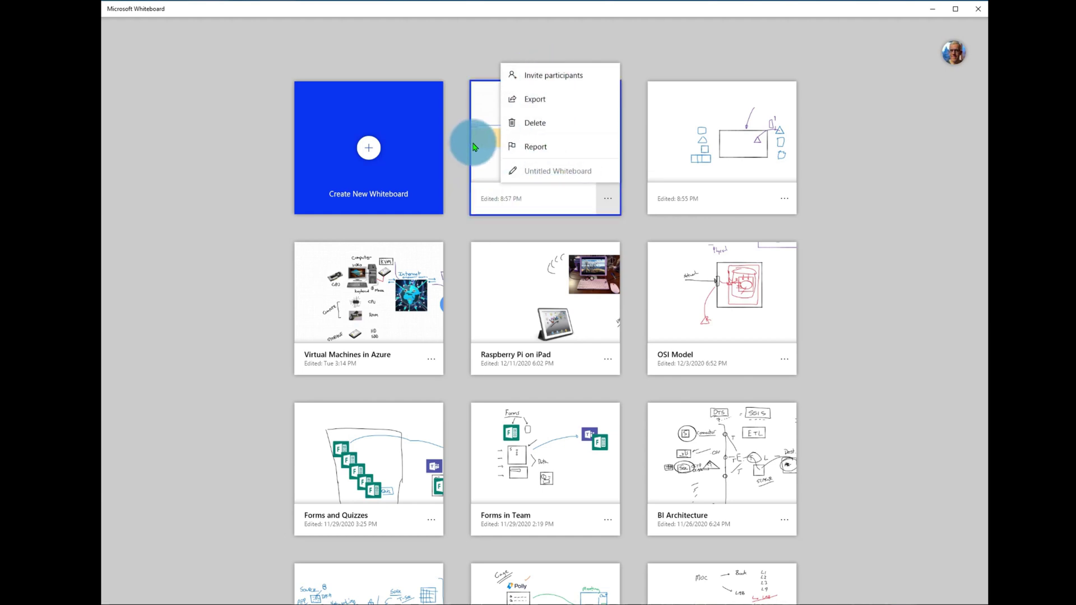
pyautogui.click(489, 116)
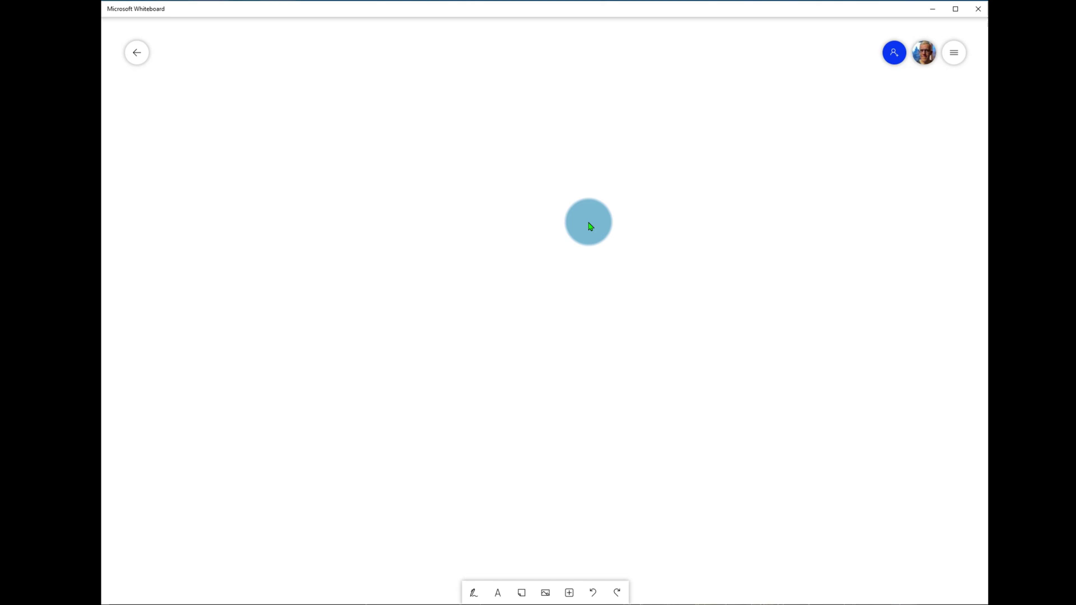
# Share the Microsoft Whiteboard window in the Teams meeting through Share content.
pyautogui.click(269, 588)
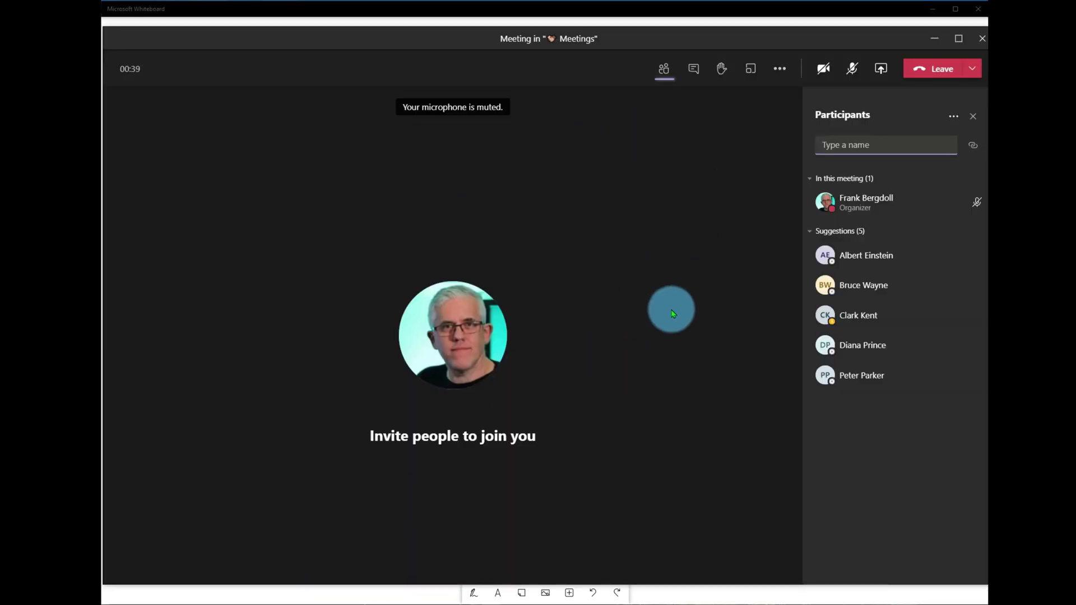
pyautogui.click(881, 70)
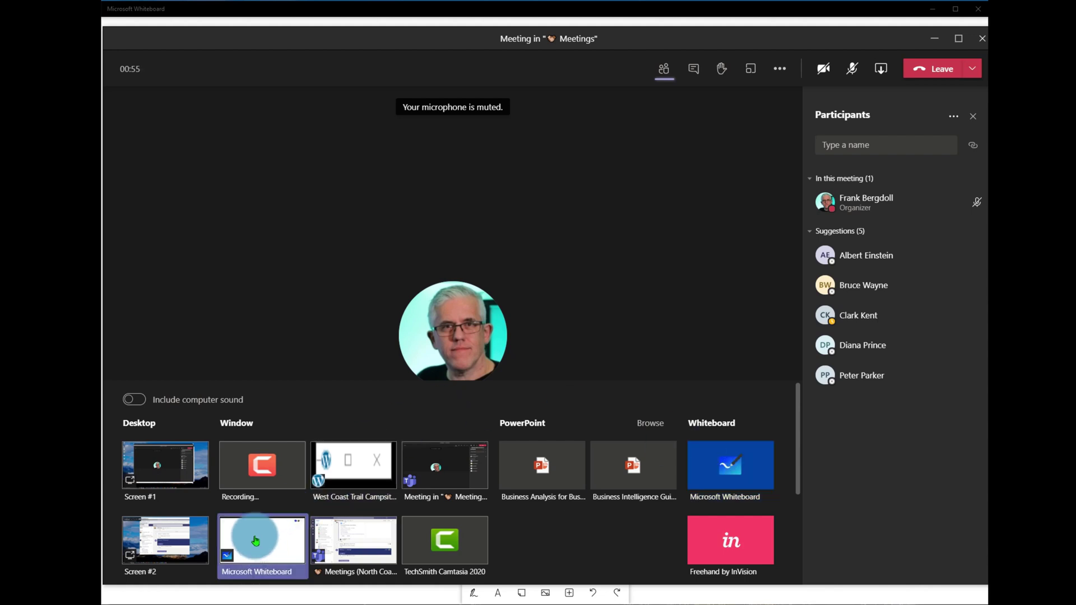
pyautogui.click(261, 543)
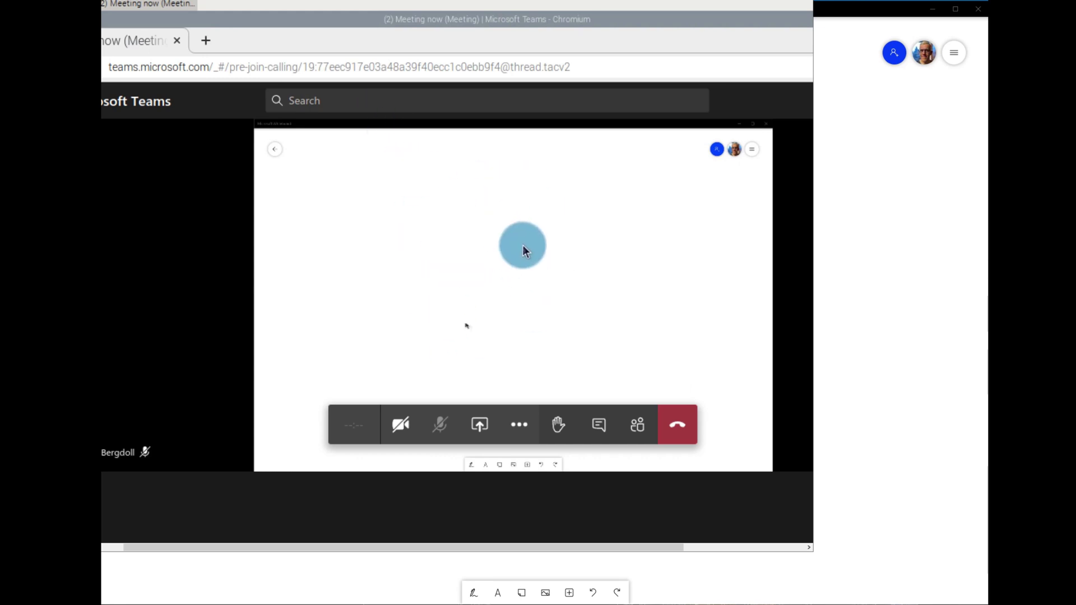
# Reposition the VNC Viewer meeting view to see the shared board, then bring Whiteboard forward.
pyautogui.moveTo(296, 2); pyautogui.dragTo(500, 26)
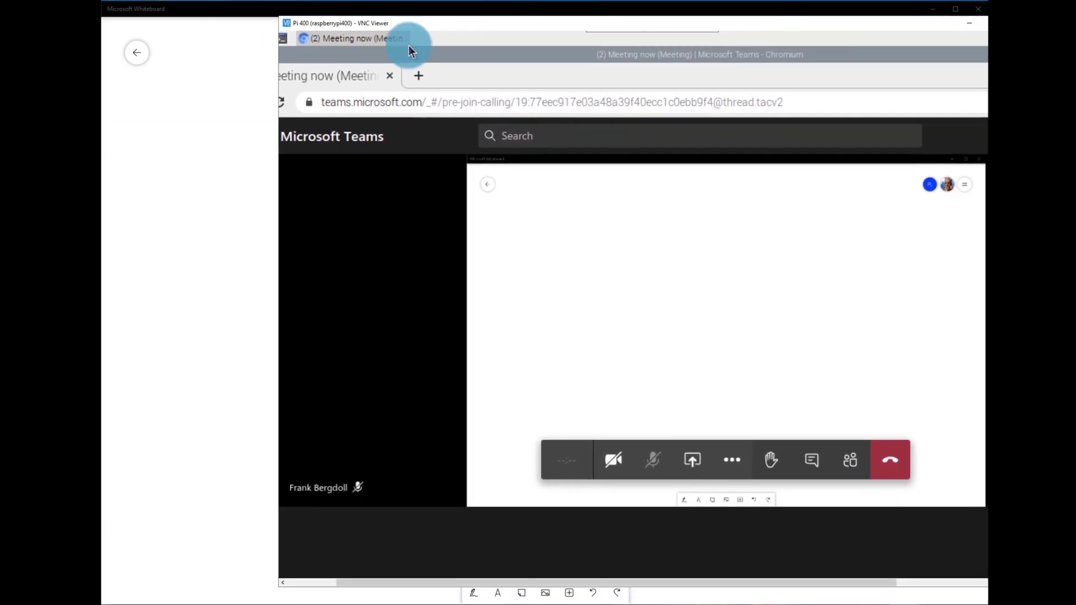
pyautogui.click(173, 204)
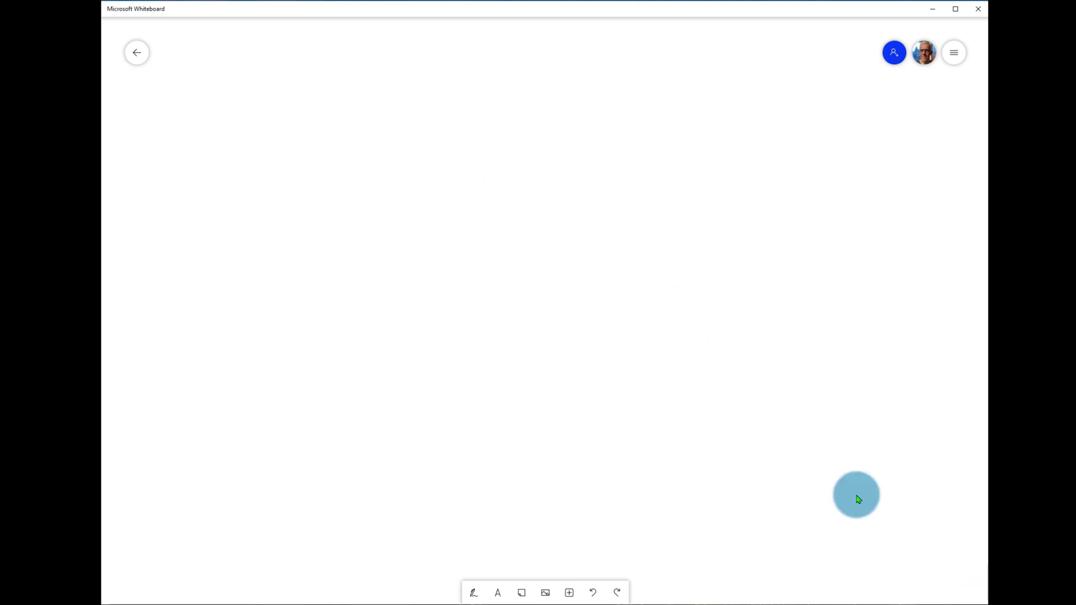
pyautogui.hotkey('alt', 'Tab')
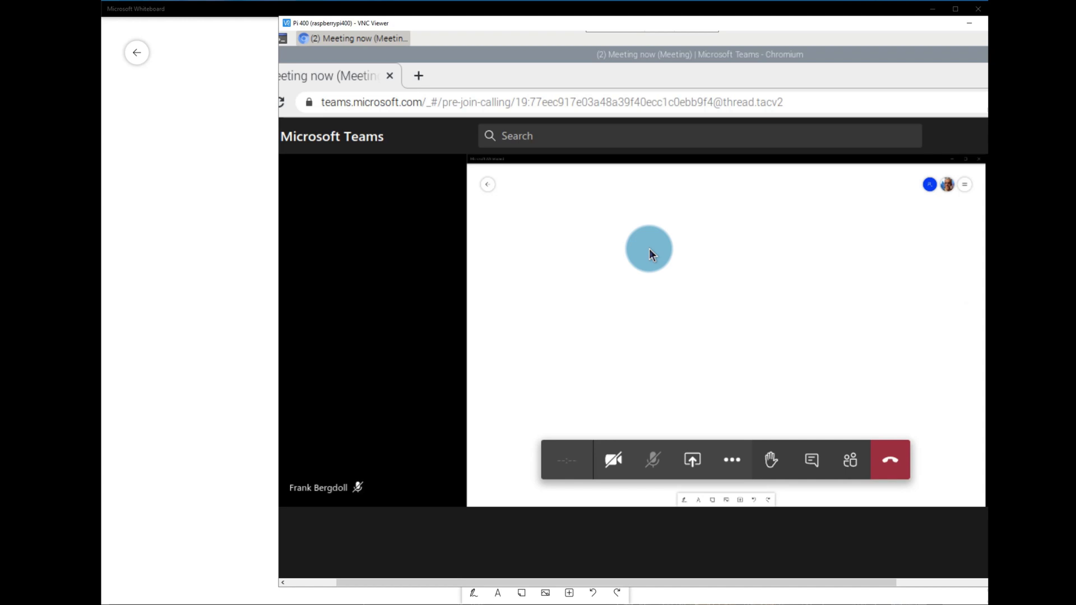
pyautogui.click(209, 257)
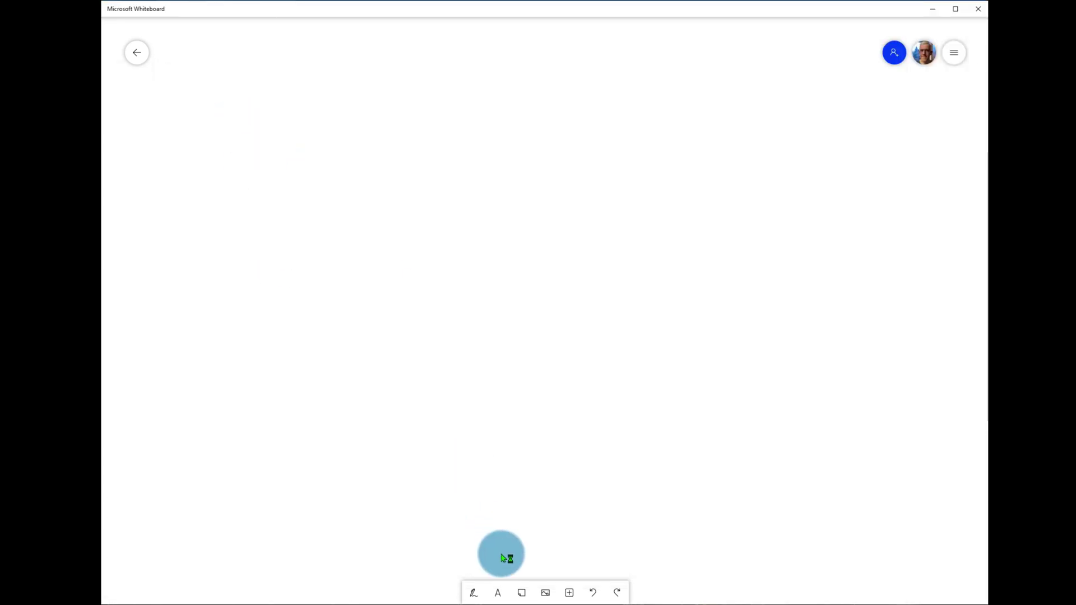
# Draw a purple circle near the board's top left and confirm it in the meeting view.
pyautogui.click(480, 592)
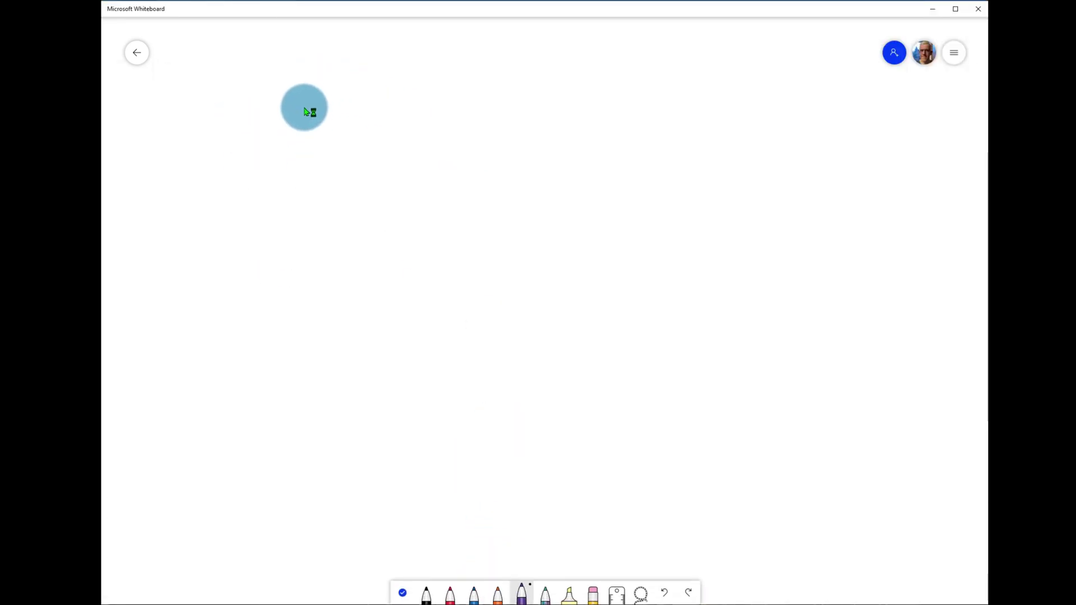
pyautogui.moveTo(305, 111)
pyautogui.mouseDown()
pyautogui.moveTo(338, 175)
pyautogui.moveTo(306, 106)
pyautogui.mouseUp()
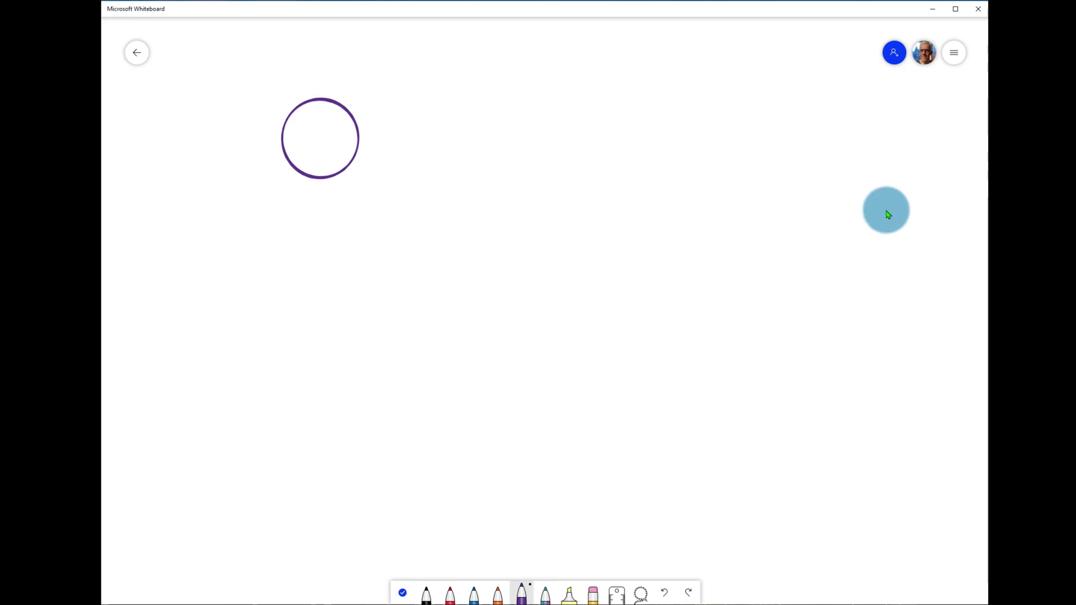
pyautogui.hotkey('alt', 'Tab')
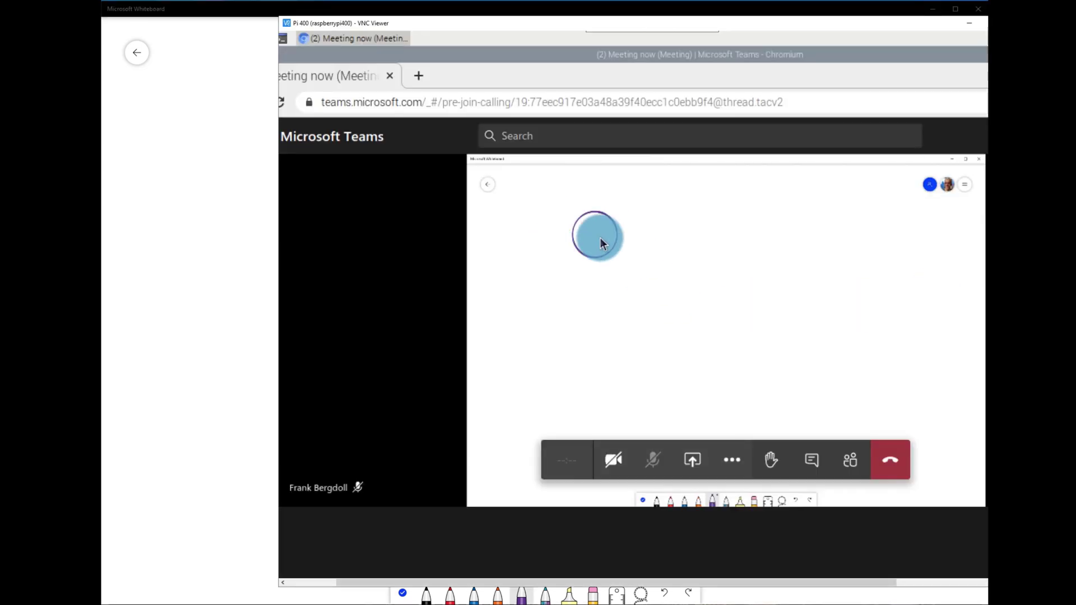
pyautogui.click(225, 240)
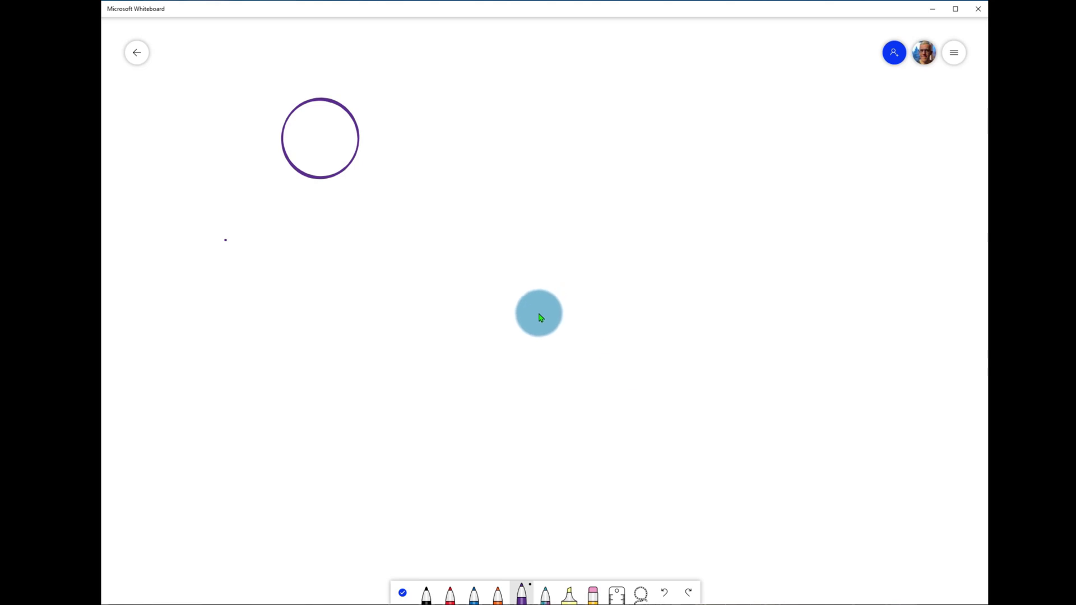
# Drag the blue backpack photo beside the purple circle and check it in the shared meeting.
pyautogui.scroll(-3, 540, 317)
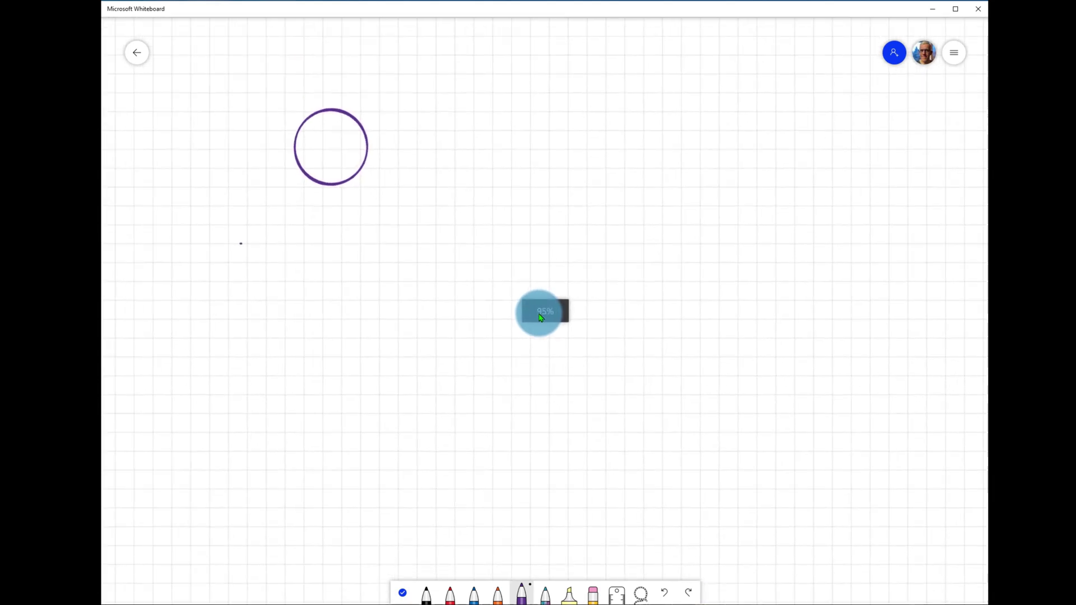
pyautogui.moveTo(912, 292); pyautogui.dragTo(667, 212)
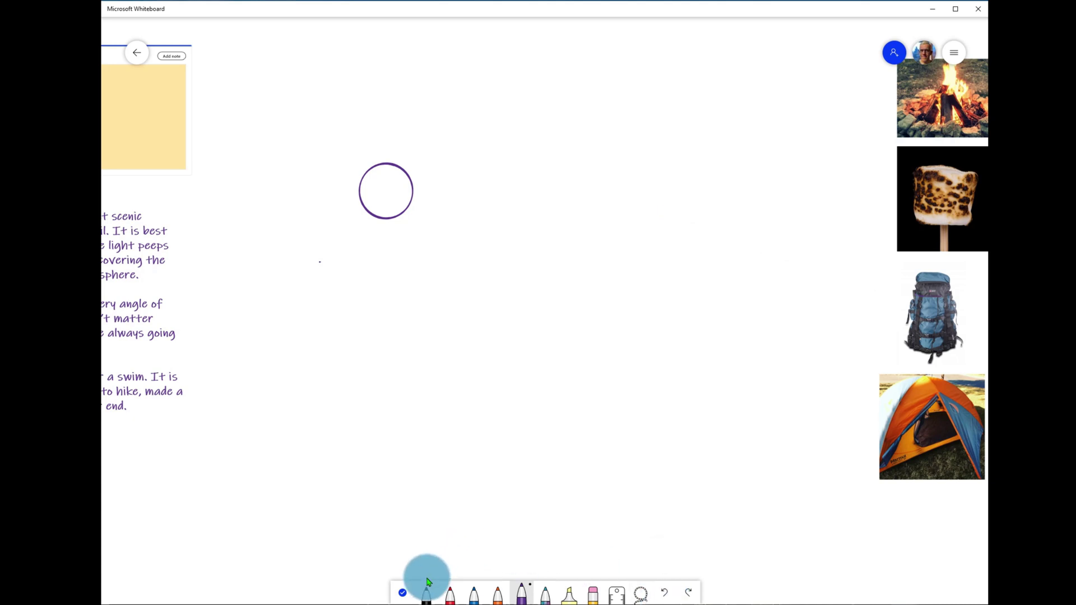
pyautogui.click(407, 596)
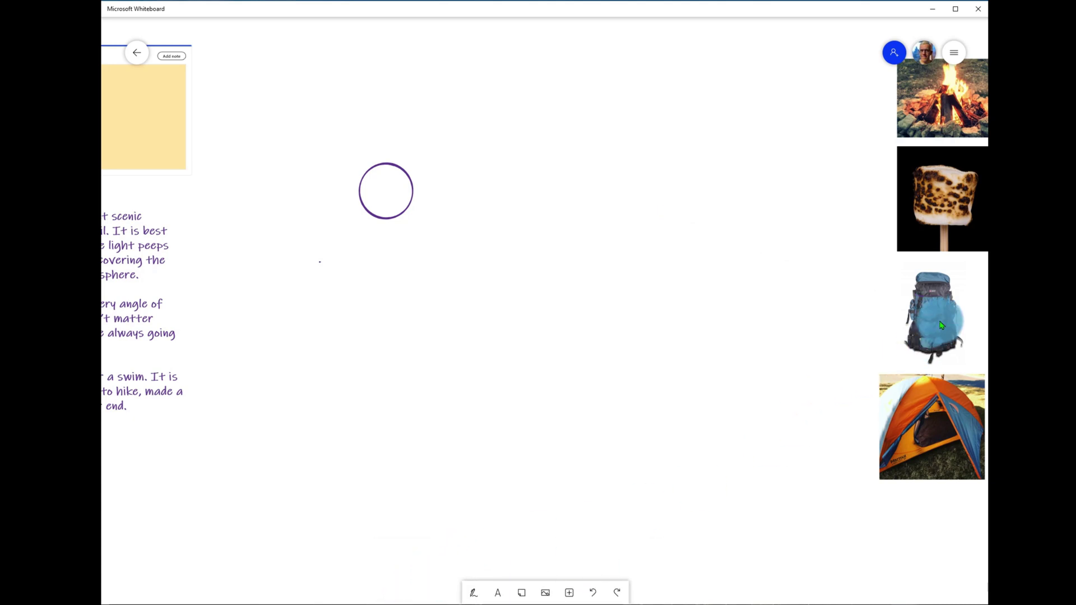
pyautogui.moveTo(927, 320); pyautogui.dragTo(493, 211)
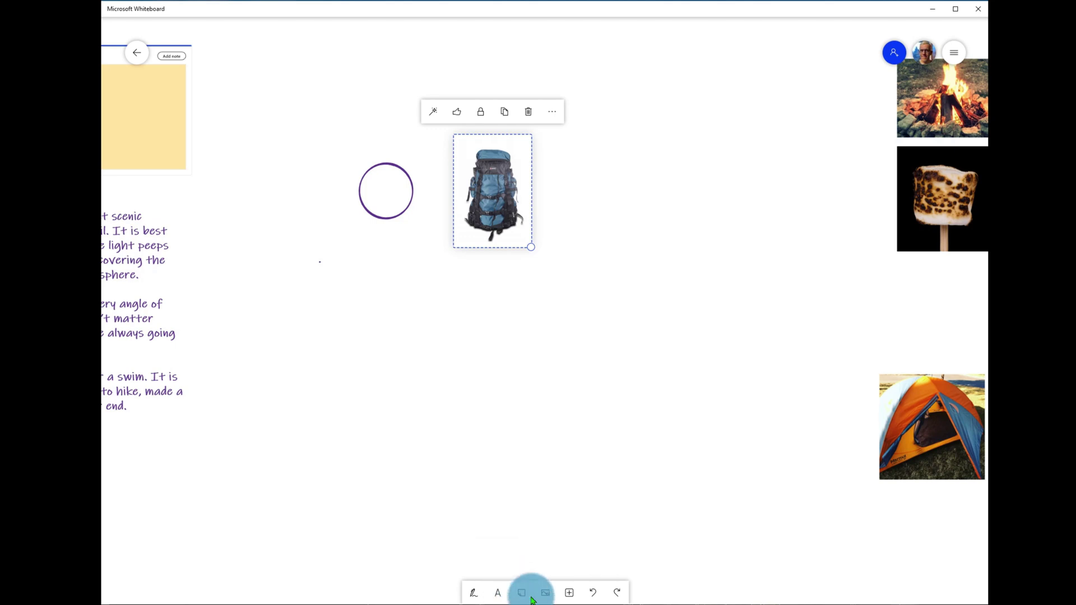
pyautogui.click(551, 432)
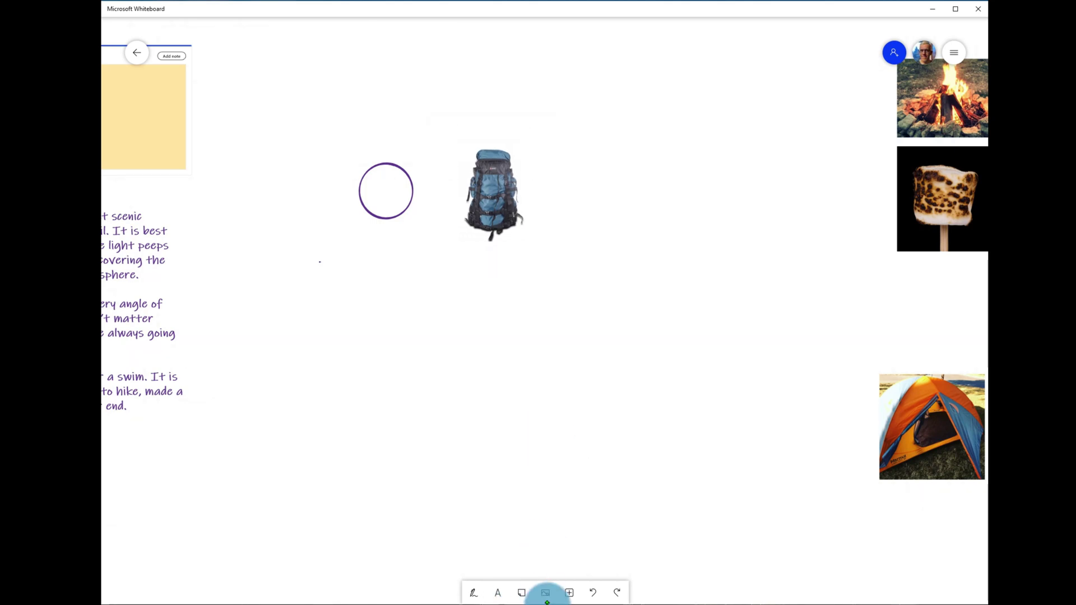
pyautogui.scroll(5, 541, 476)
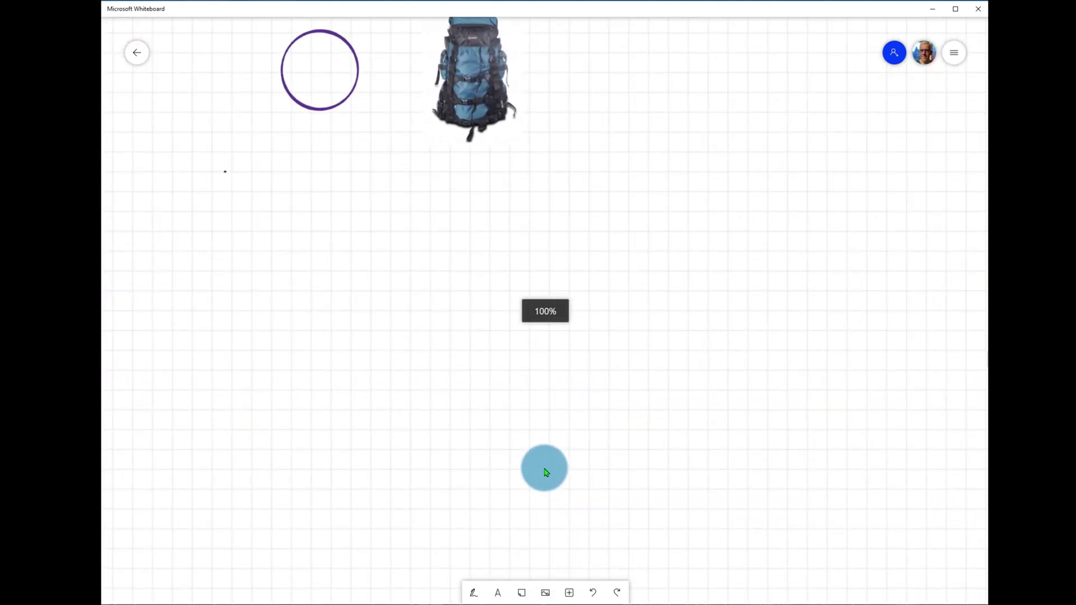
pyautogui.moveTo(525, 361); pyautogui.dragTo(530, 415)
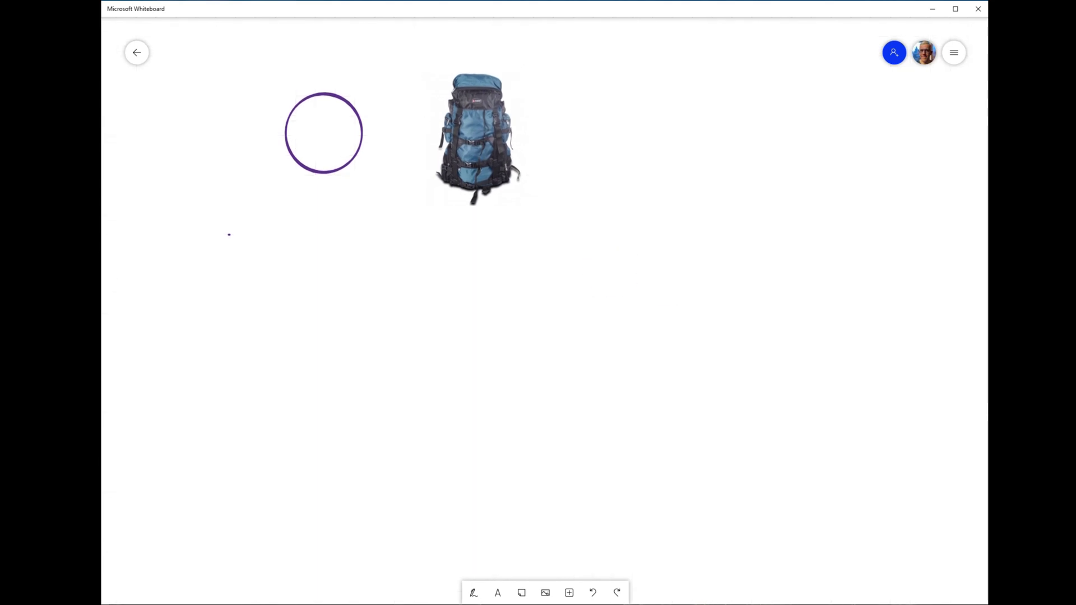
pyautogui.hotkey('alt', 'Tab')
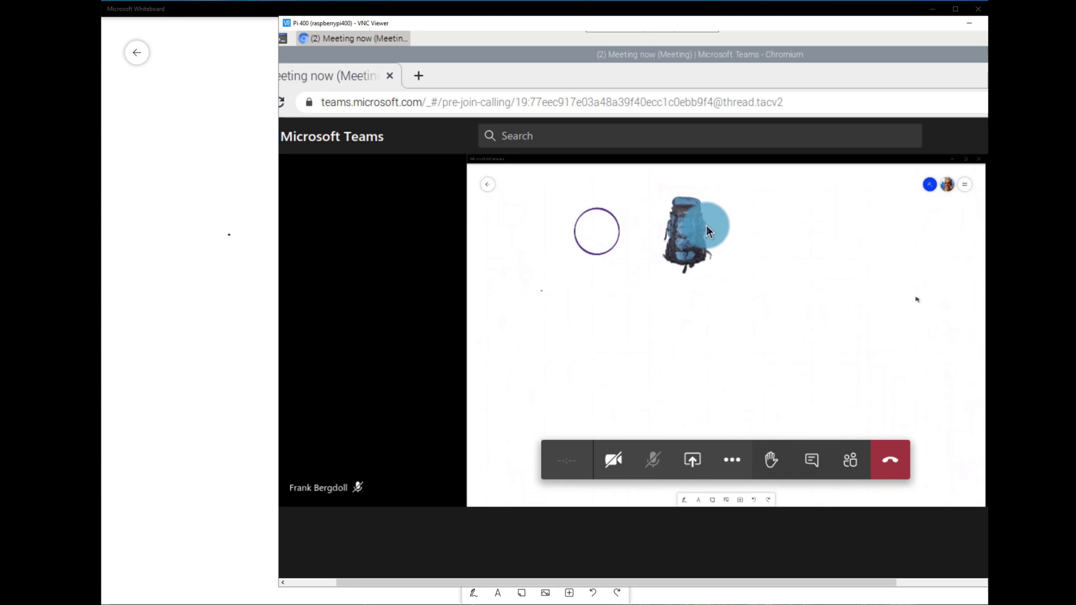
pyautogui.click(207, 261)
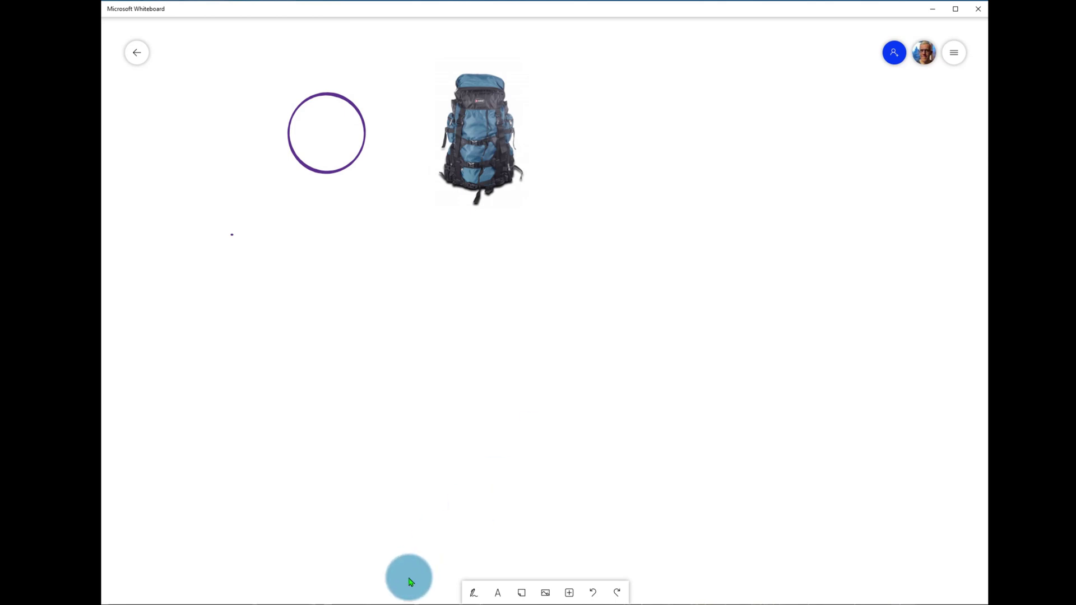
# Label the backpack sections Food and CLOTH/SLEEP in blue ink.
pyautogui.click(474, 591)
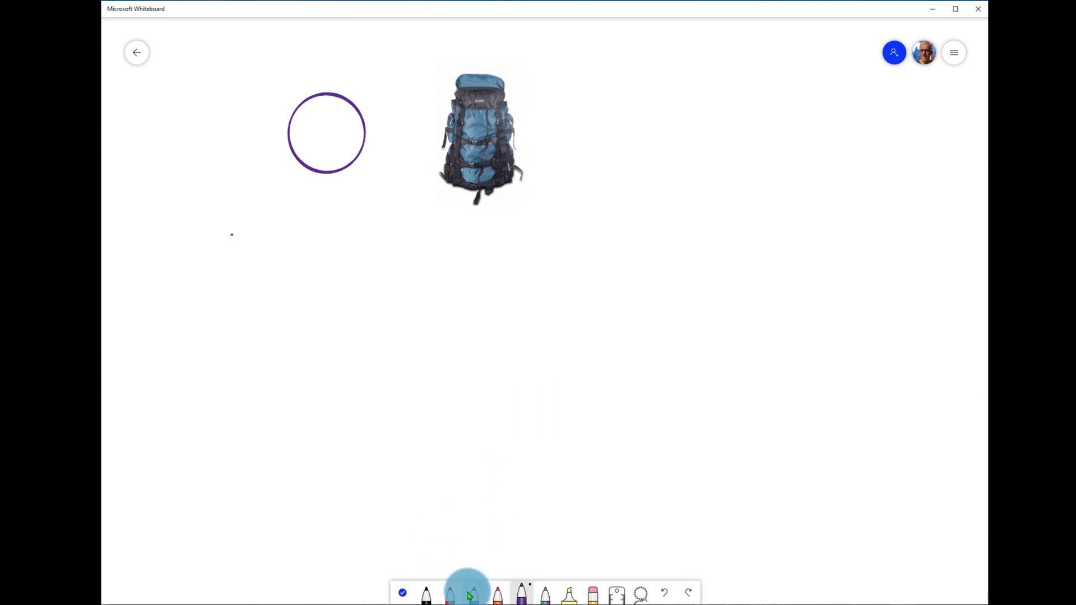
pyautogui.click(473, 596)
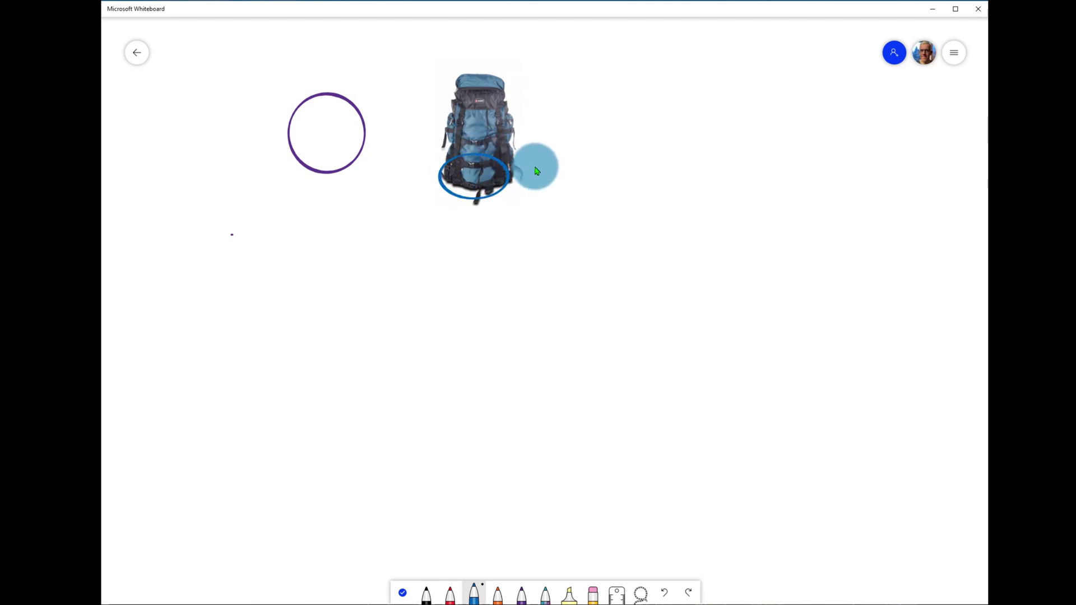
pyautogui.moveTo(563, 167); pyautogui.dragTo(583, 189)
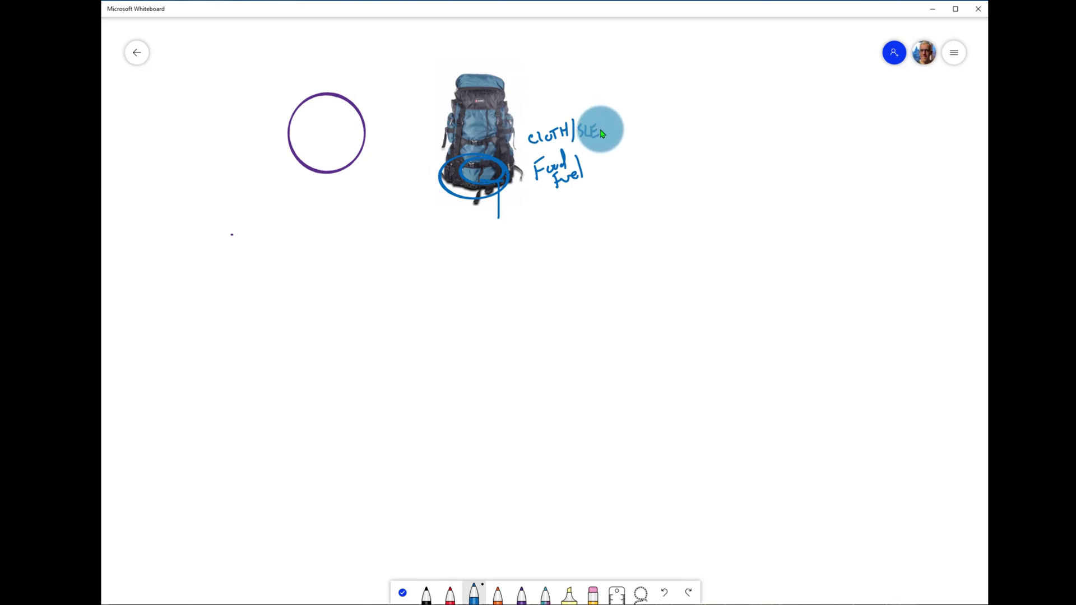
pyautogui.moveTo(614, 121); pyautogui.dragTo(610, 128)
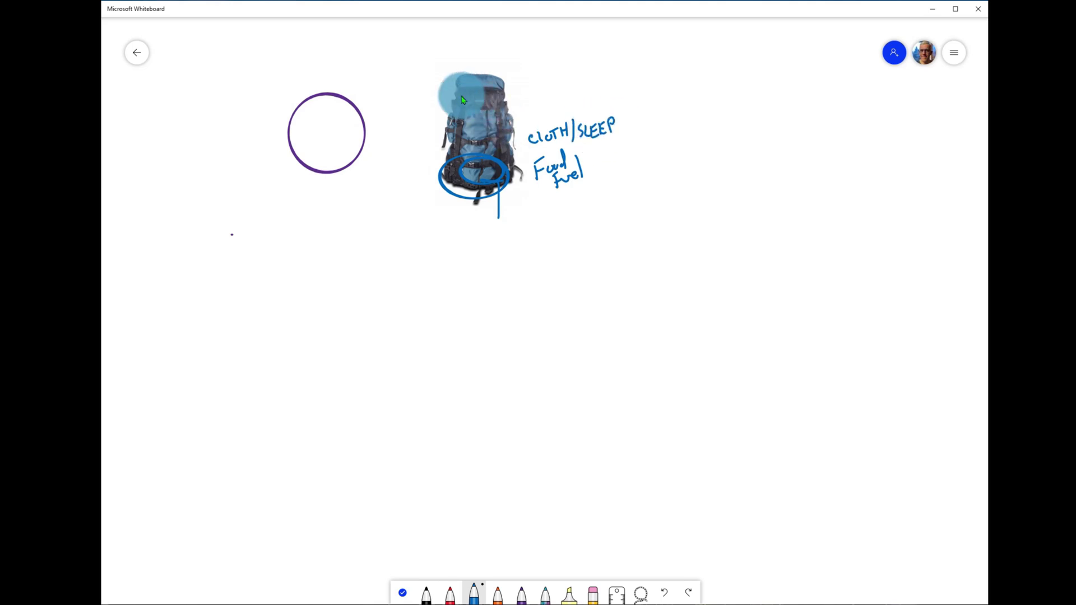
# Circle the backpack's top section, add three dashes along its left side, and loop the lid.
pyautogui.moveTo(463, 100)
pyautogui.mouseDown()
pyautogui.moveTo(504, 115)
pyautogui.moveTo(471, 99)
pyautogui.mouseUp()
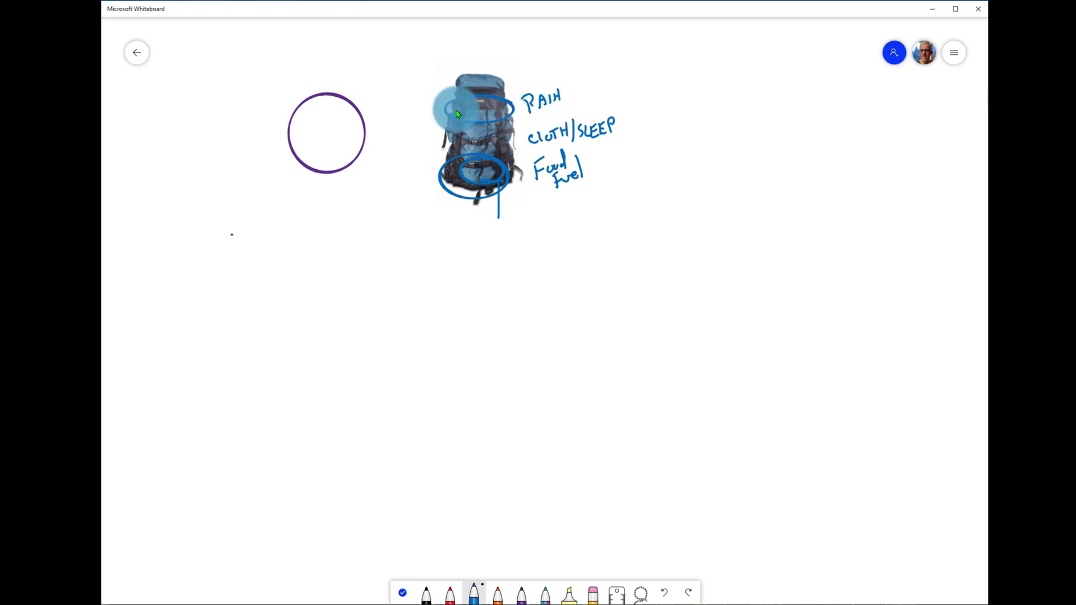
pyautogui.moveTo(423, 107)
pyautogui.mouseDown()
pyautogui.moveTo(436, 106)
pyautogui.moveTo(433, 137)
pyautogui.mouseUp()
pyautogui.moveTo(415, 175); pyautogui.dragTo(430, 173)
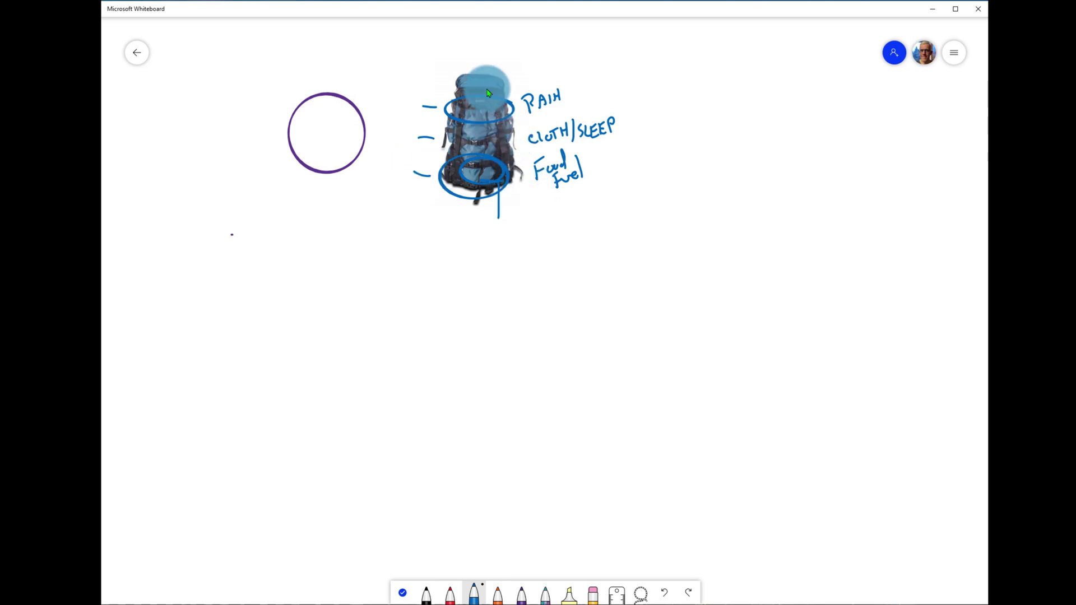
pyautogui.moveTo(472, 73); pyautogui.dragTo(487, 84)
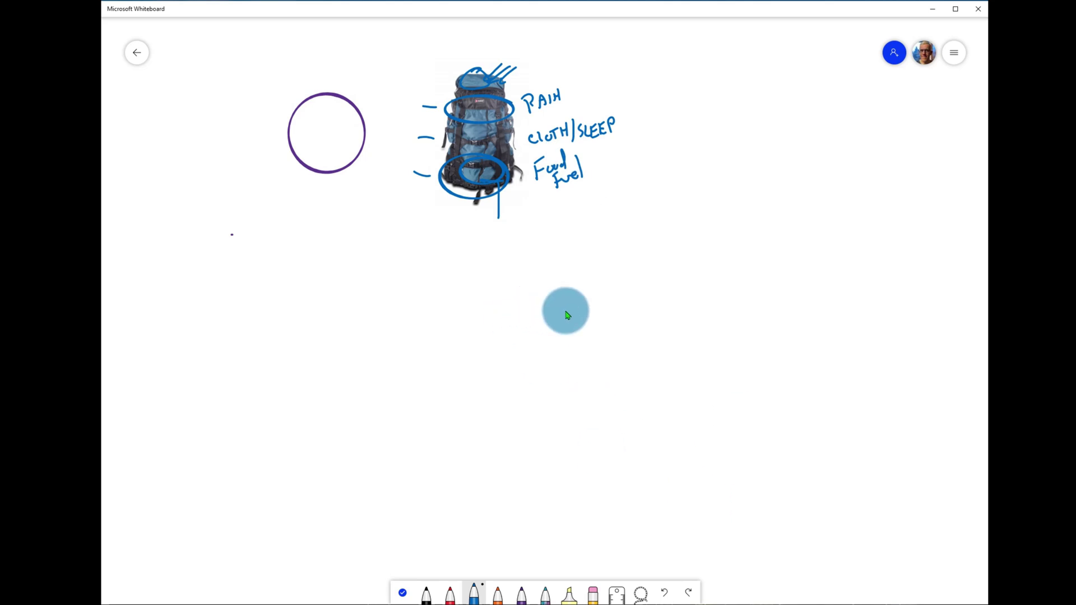
# Place the orange tent photo below the annotated backpack and select the black pen.
pyautogui.scroll(-5, 566, 315)
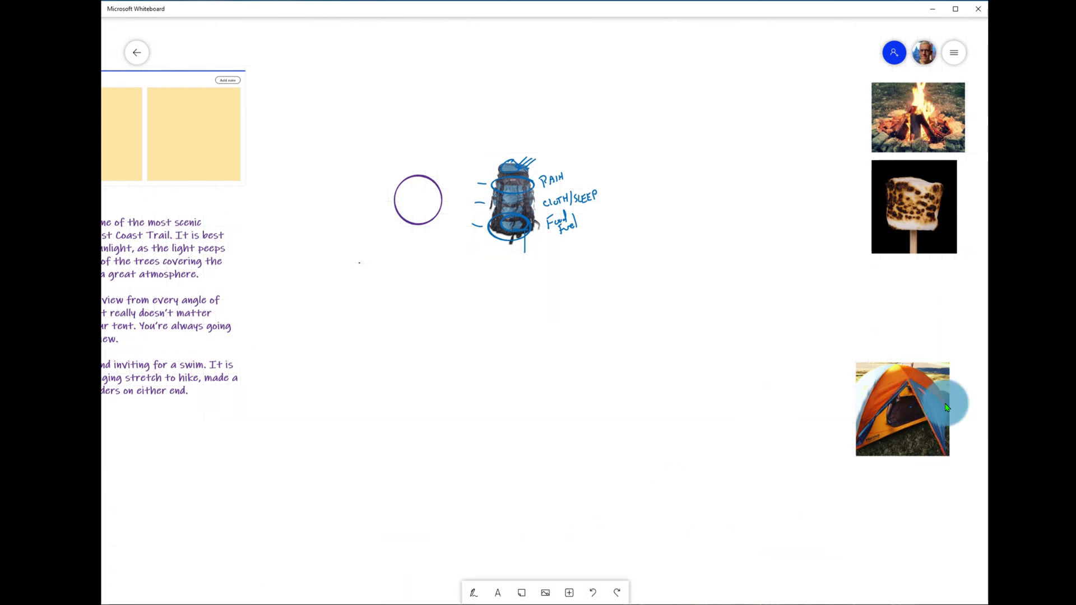
pyautogui.moveTo(941, 401)
pyautogui.mouseDown()
pyautogui.moveTo(721, 392)
pyautogui.moveTo(451, 322)
pyautogui.moveTo(517, 329)
pyautogui.mouseUp()
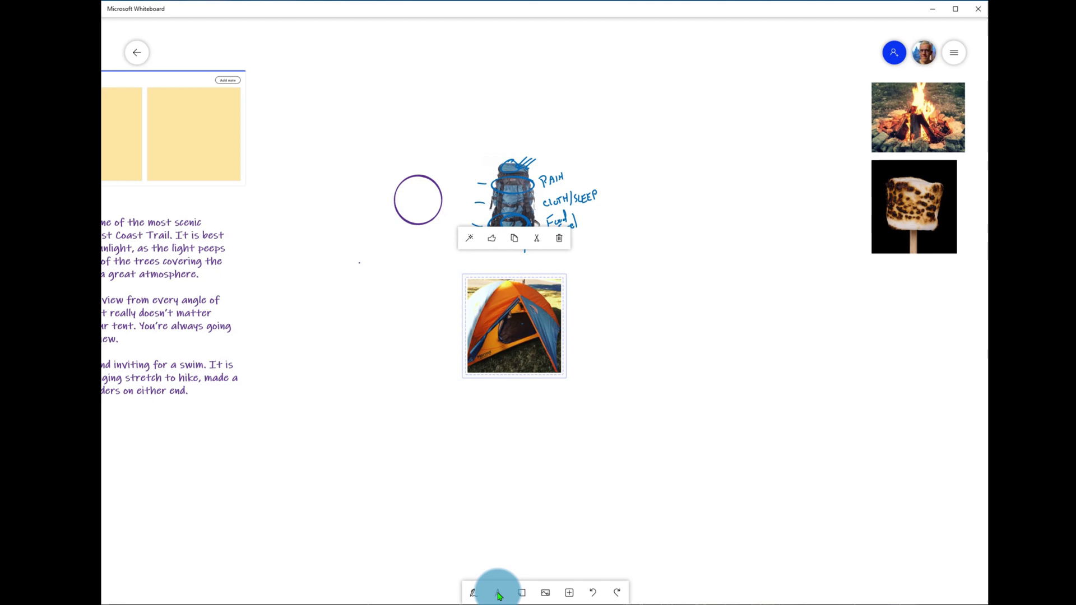
pyautogui.scroll(3, 579, 489)
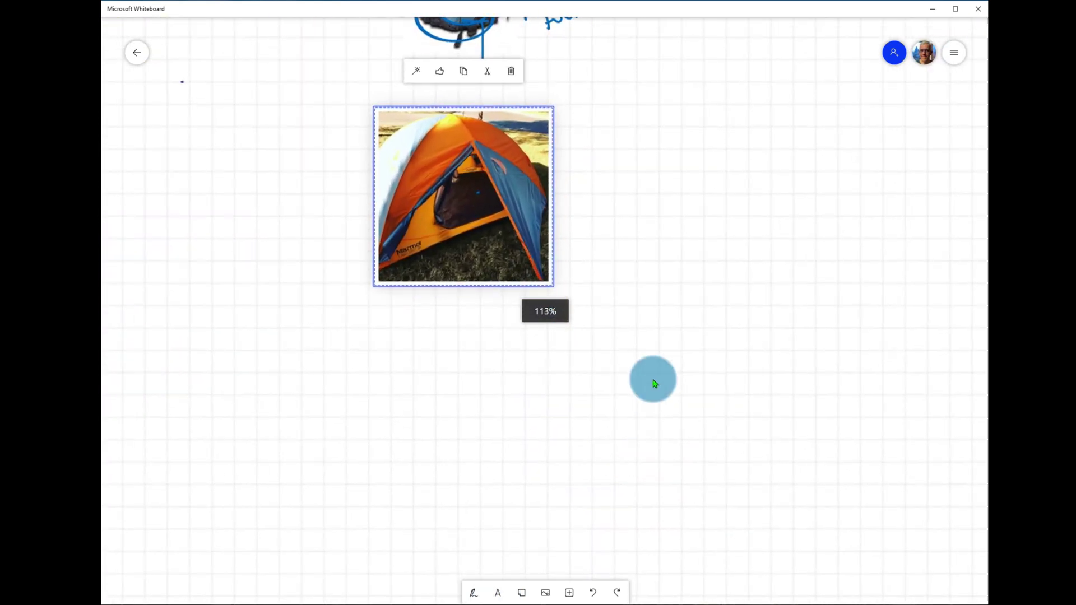
pyautogui.moveTo(654, 380); pyautogui.dragTo(655, 549)
pyautogui.hotkey('alt', 'Tab')
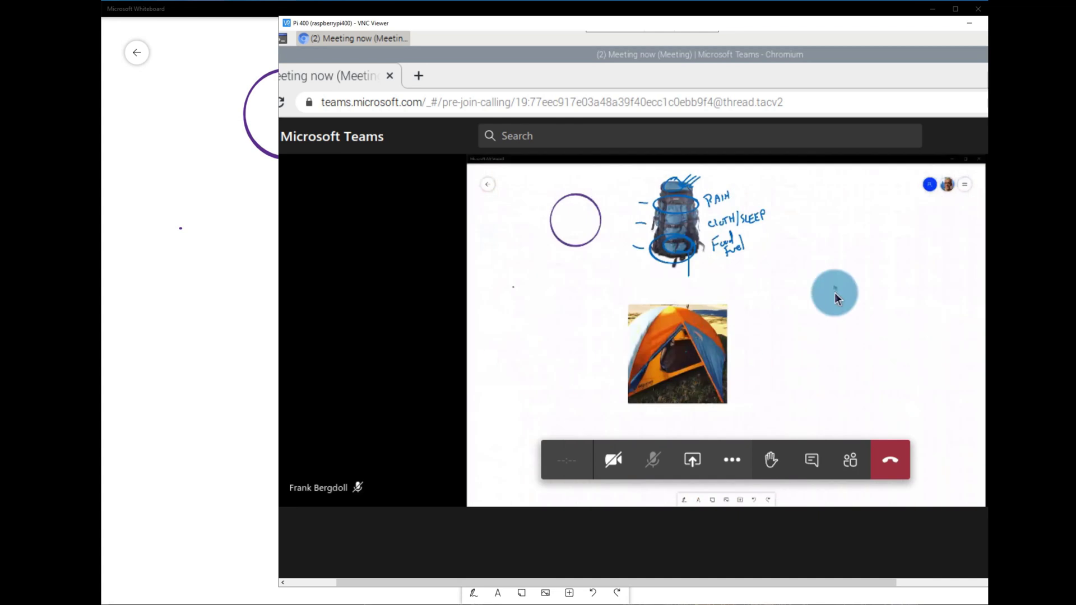
pyautogui.click(180, 315)
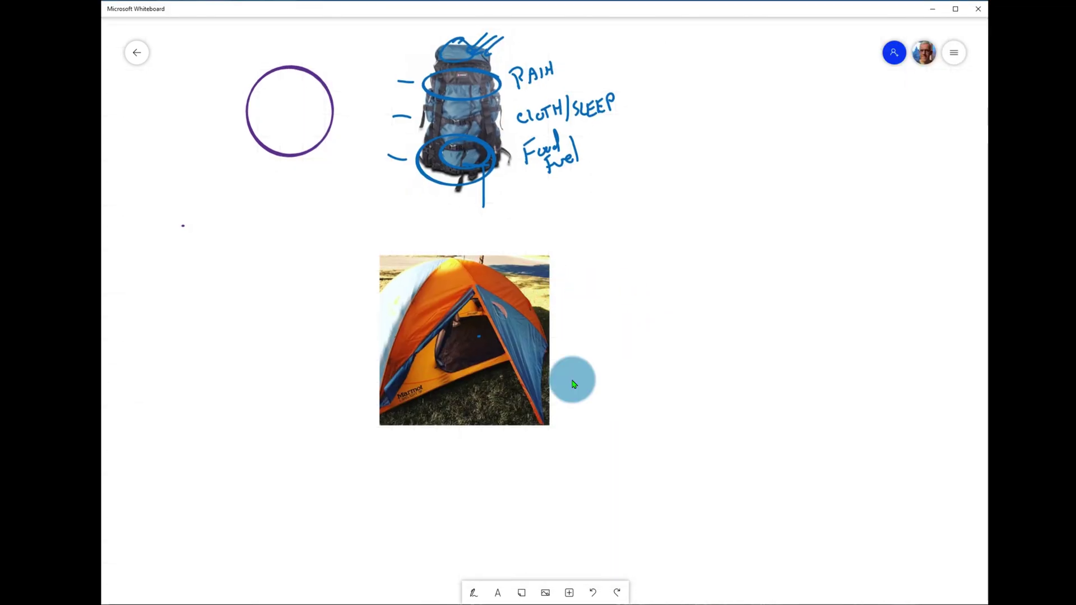
pyautogui.click(474, 595)
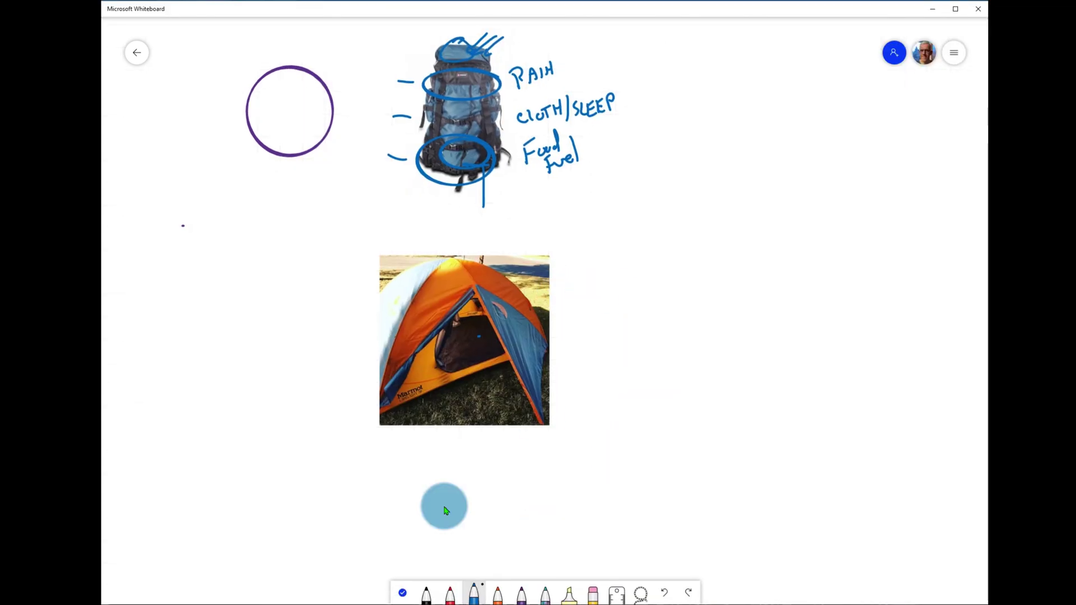
pyautogui.click(428, 598)
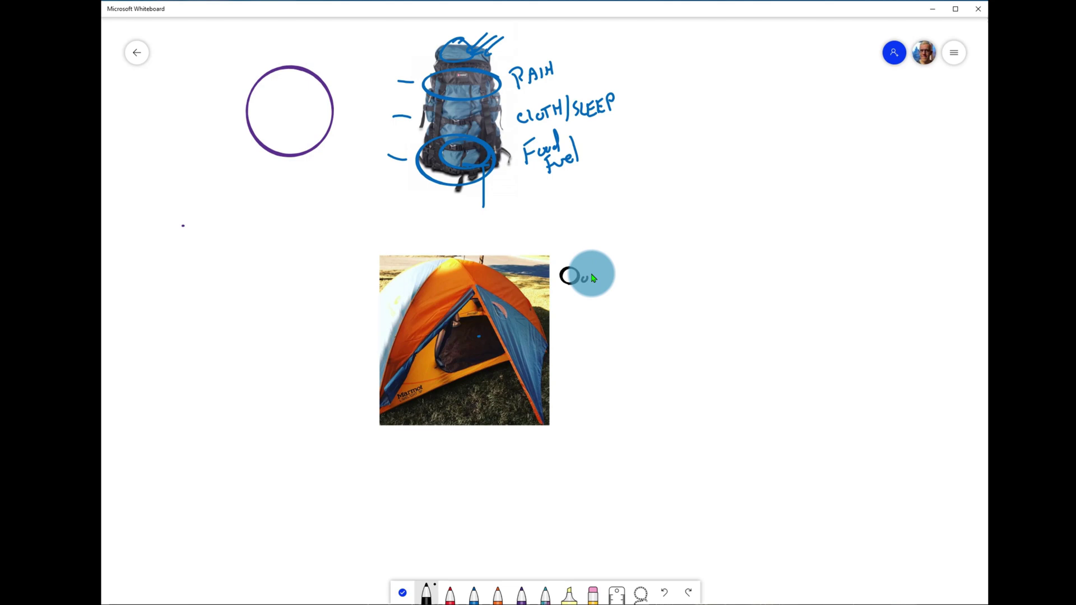
# Handwrite Color, Size, Weight and RF in black ink down the tent photo's right side.
pyautogui.click(642, 595)
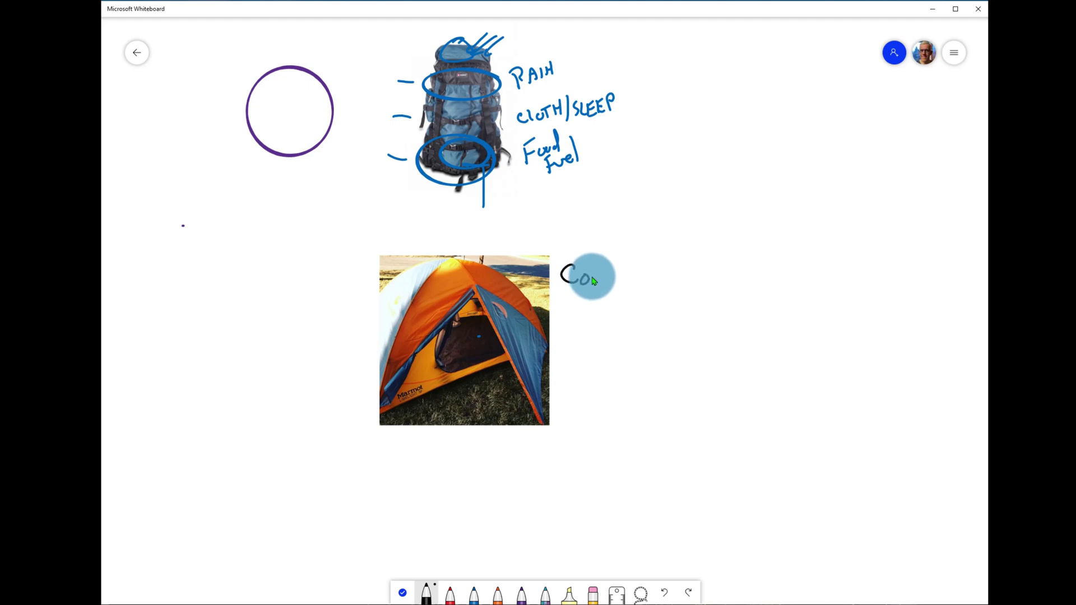
pyautogui.moveTo(610, 283); pyautogui.dragTo(618, 269)
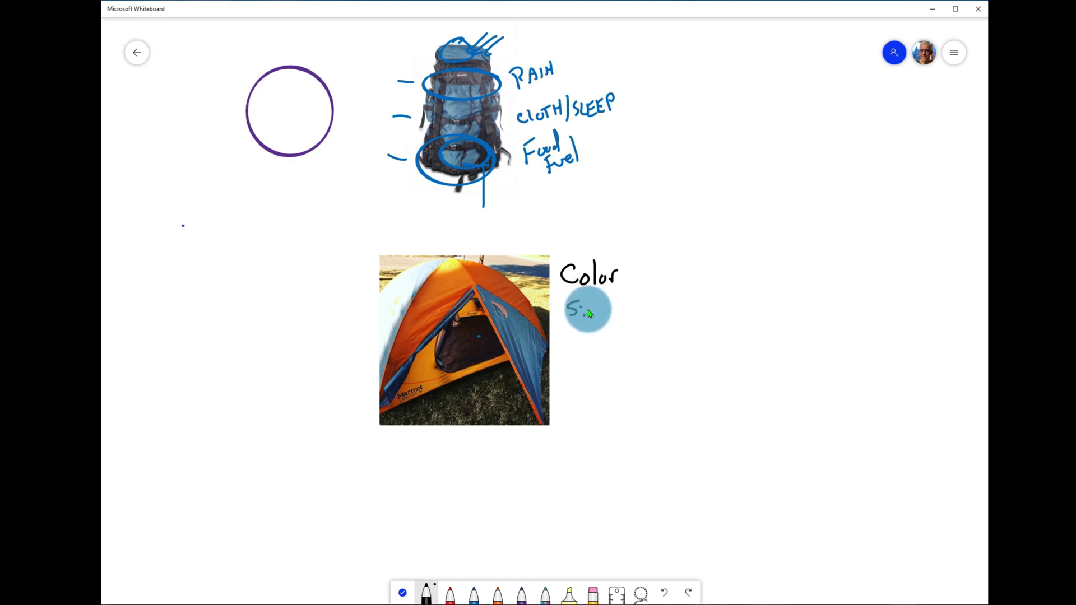
pyautogui.moveTo(610, 313)
pyautogui.mouseDown()
pyautogui.moveTo(592, 340)
pyautogui.moveTo(629, 347)
pyautogui.mouseUp()
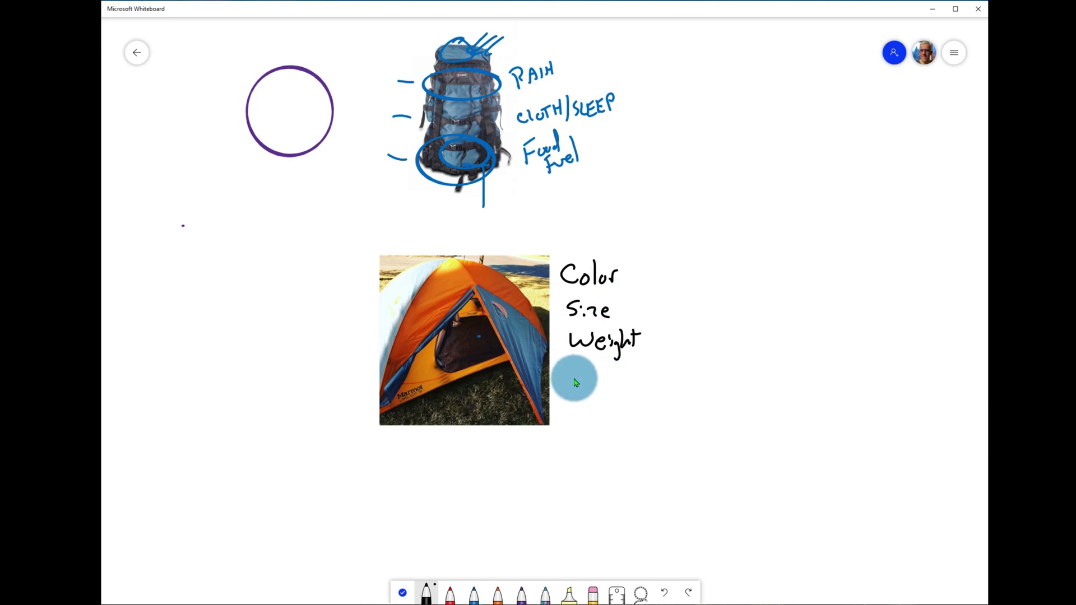
pyautogui.moveTo(565, 396); pyautogui.dragTo(572, 391)
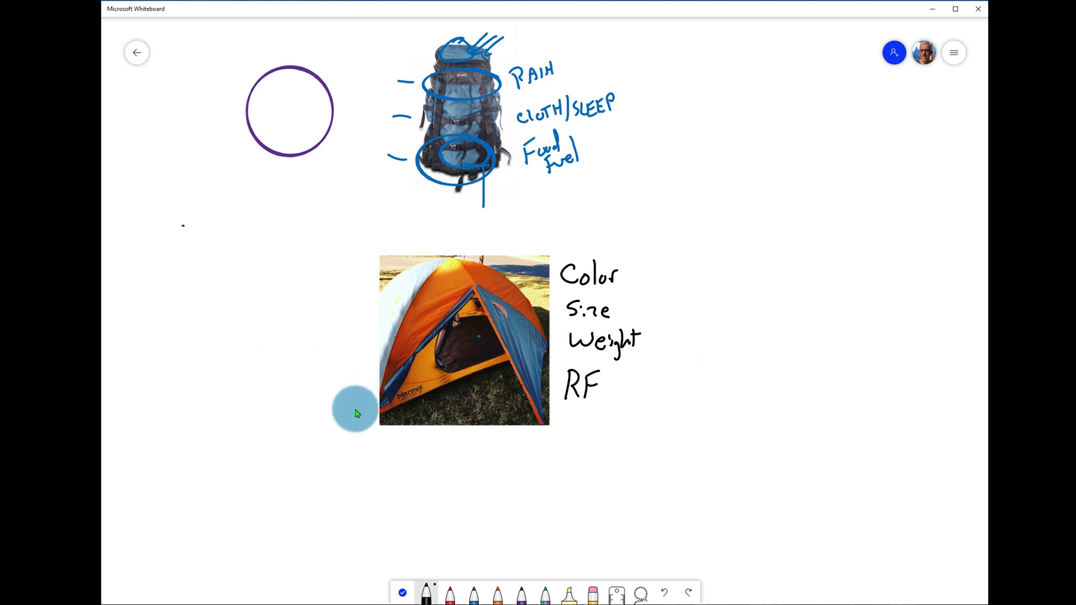
# Move the Note grid from the board's side to below the tent photo.
pyautogui.scroll(-5, 365, 422)
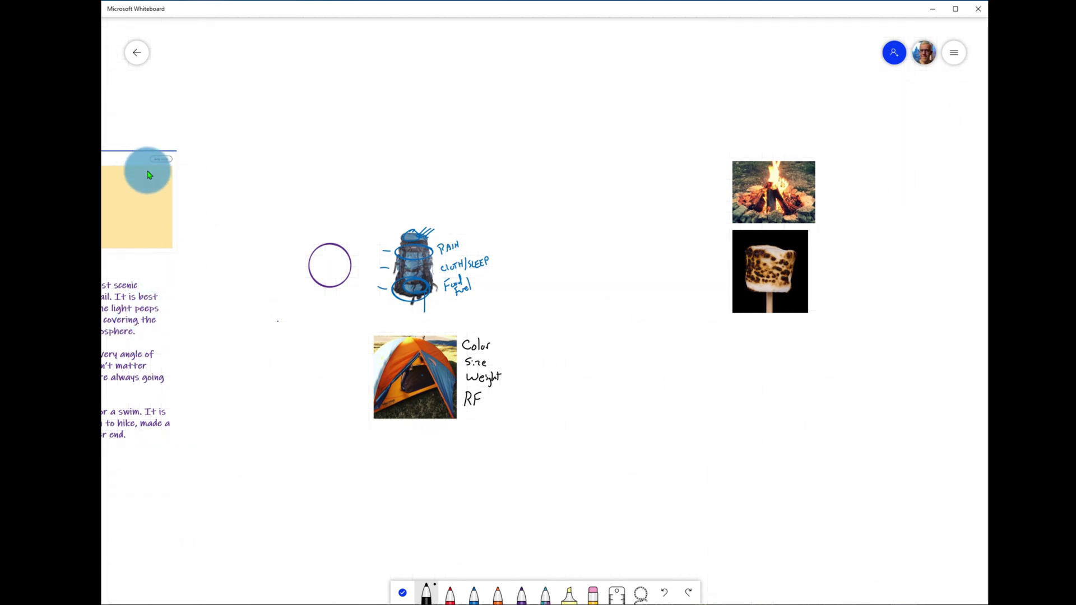
pyautogui.click(403, 592)
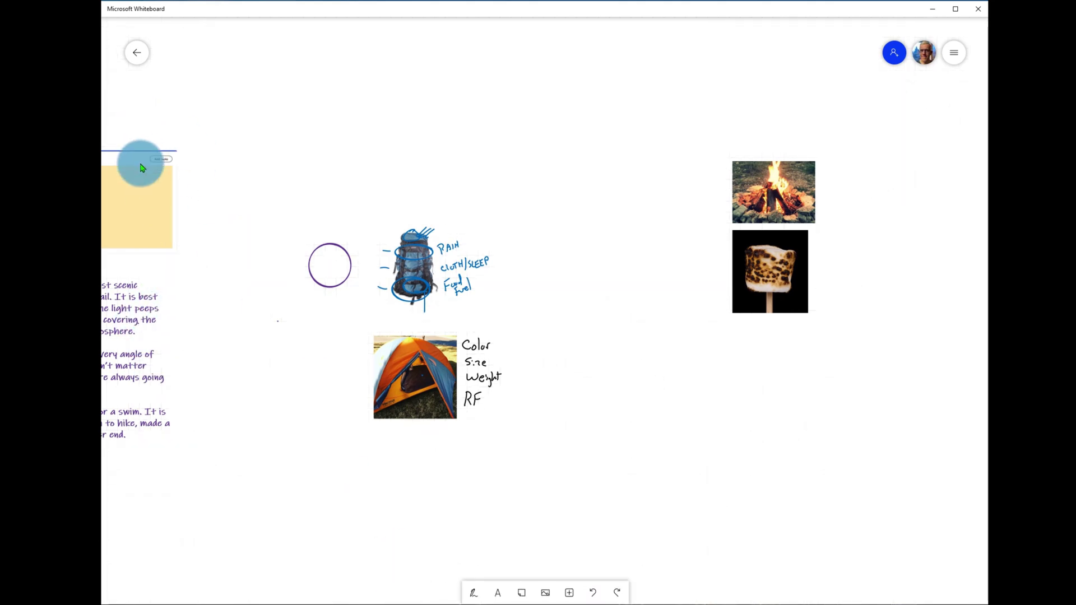
pyautogui.moveTo(141, 168); pyautogui.dragTo(647, 444)
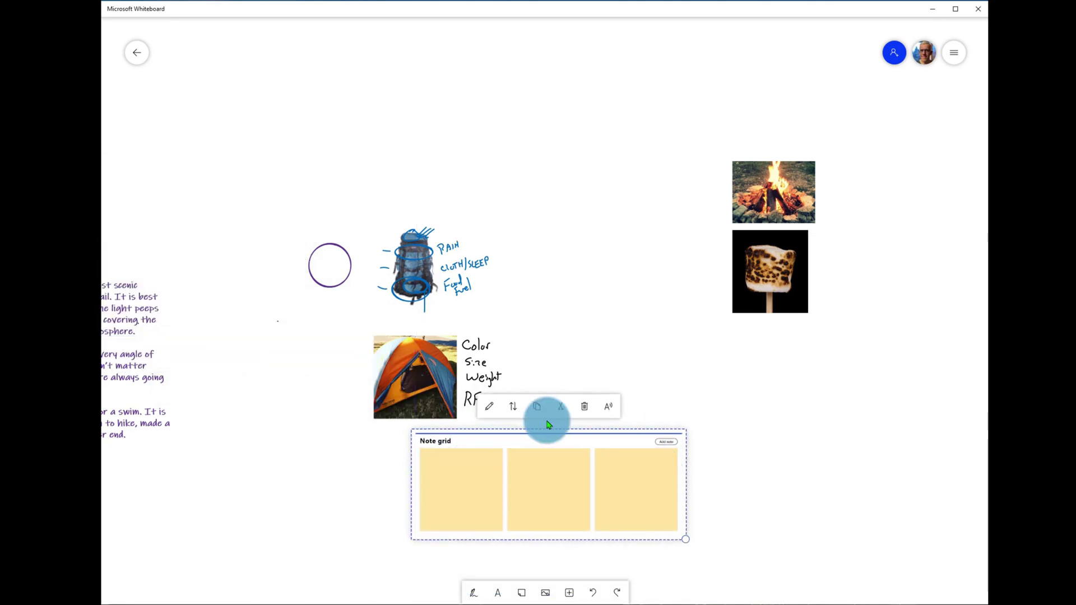
pyautogui.click(557, 328)
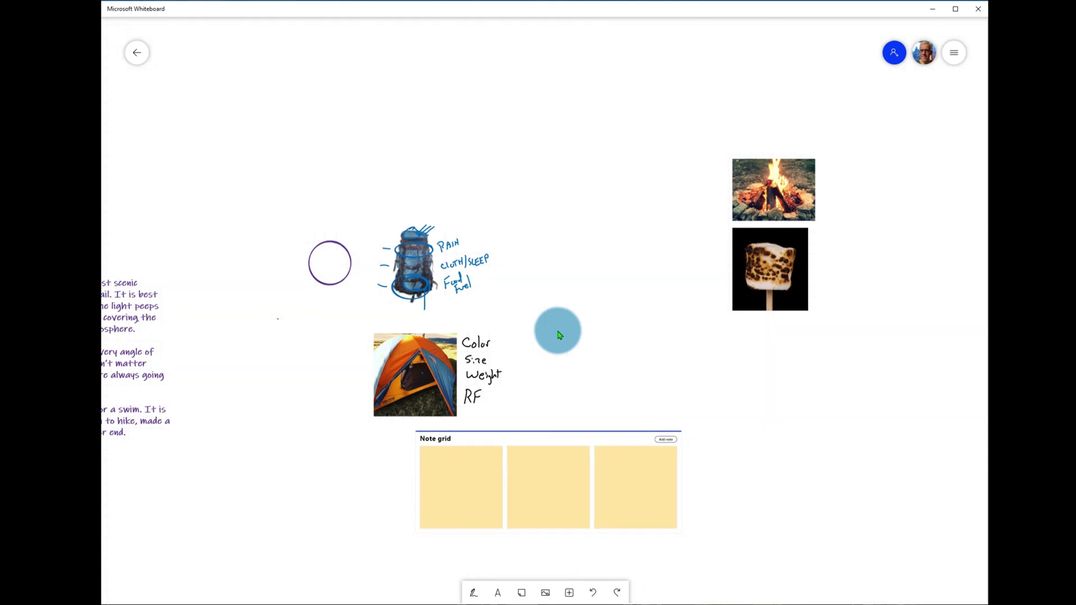
# Recentre the board on the note grid, then bring the Teams meeting view forward.
pyautogui.scroll(3, 557, 333)
pyautogui.scroll(1, 558, 338)
pyautogui.moveTo(557, 419); pyautogui.dragTo(554, 320)
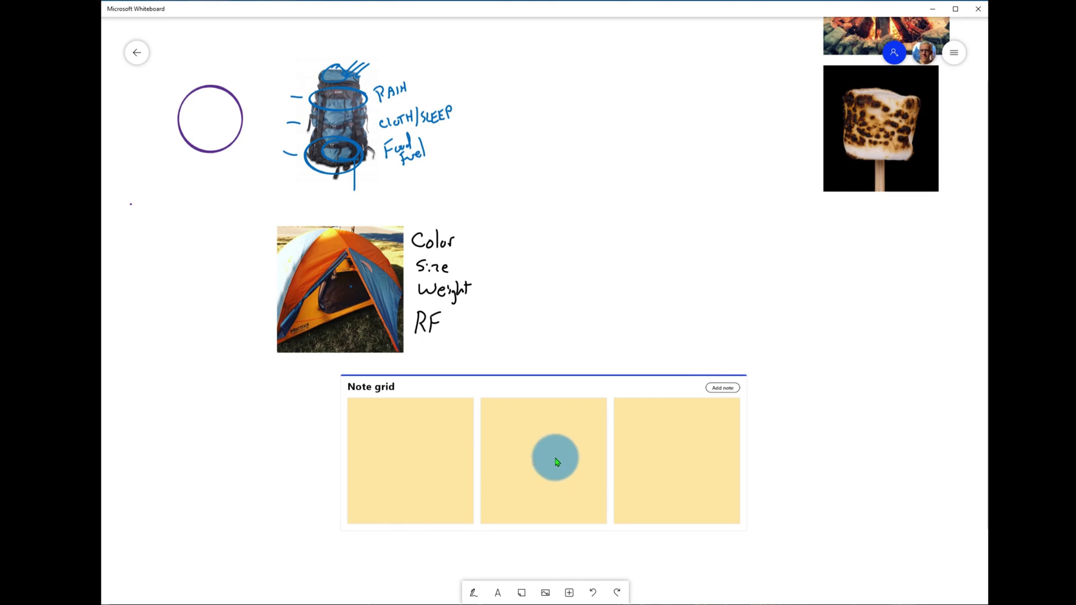
pyautogui.moveTo(558, 247); pyautogui.dragTo(716, 258)
pyautogui.scroll(3, 716, 260)
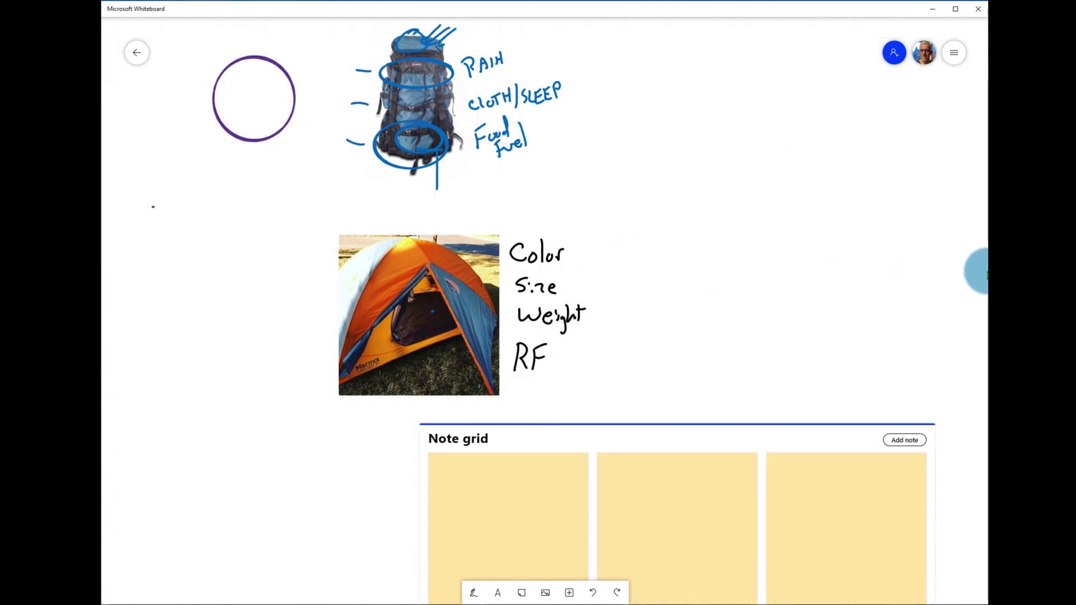
pyautogui.click(986, 269)
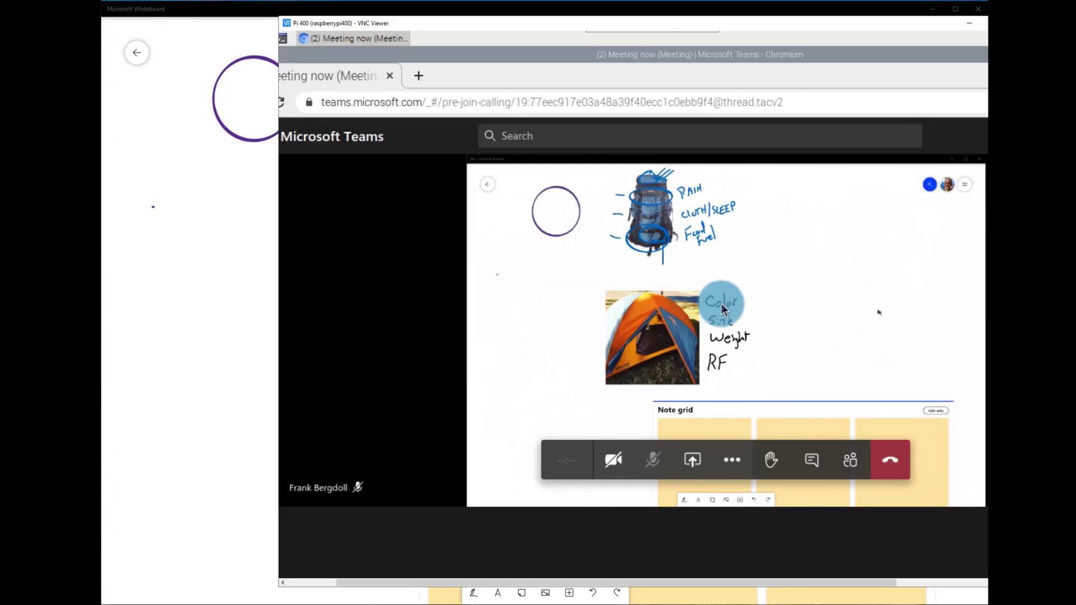
# Bring Whiteboard back in front of the Teams meeting view.
pyautogui.click(263, 326)
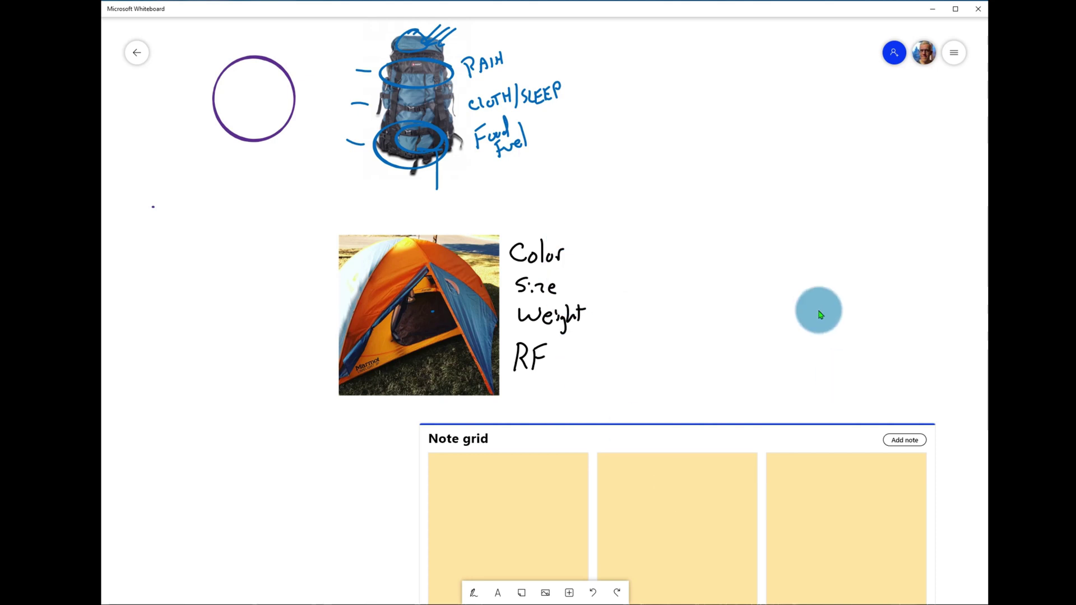
# Centre the backpack and tent, then run a web image search for 'sleeping bag'.
pyautogui.scroll(1, 792, 339)
pyautogui.scroll(-5, 792, 339)
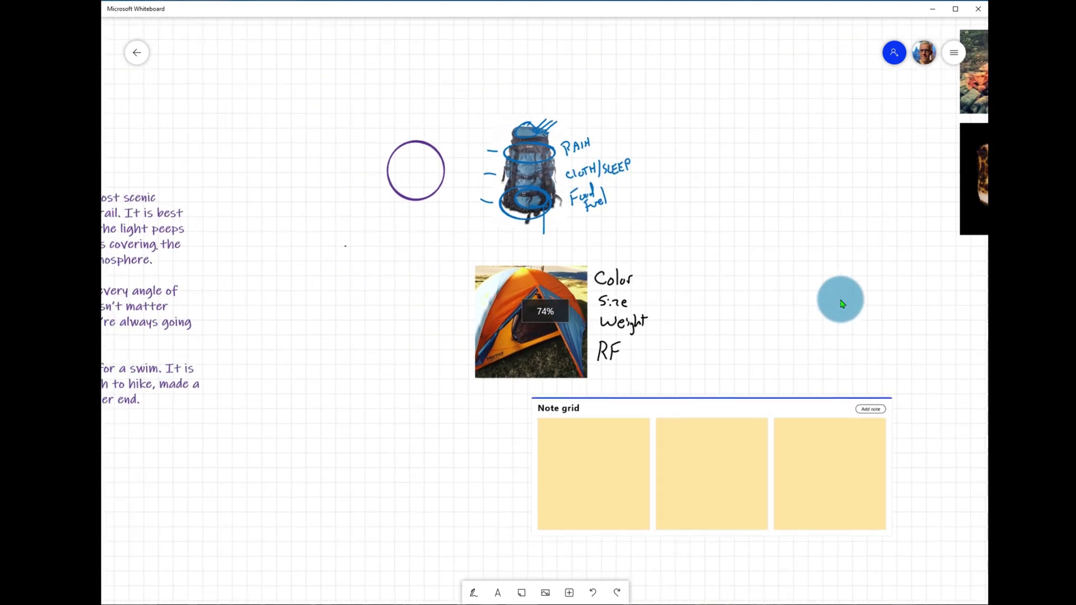
pyautogui.moveTo(584, 363); pyautogui.dragTo(770, 307)
pyautogui.scroll(3, 718, 320)
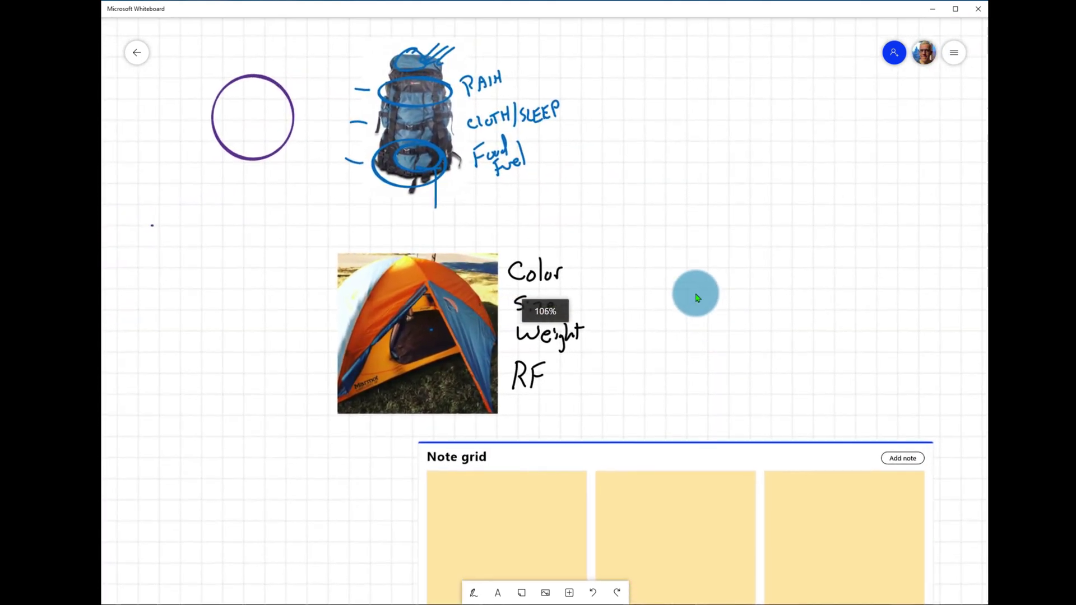
pyautogui.moveTo(680, 276); pyautogui.dragTo(666, 261)
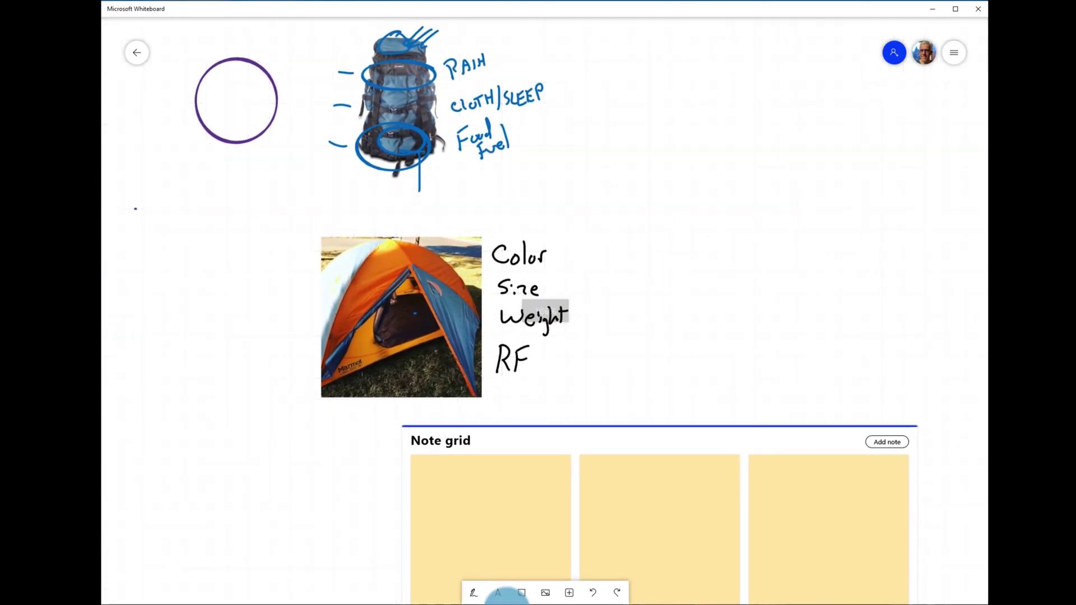
pyautogui.click(546, 595)
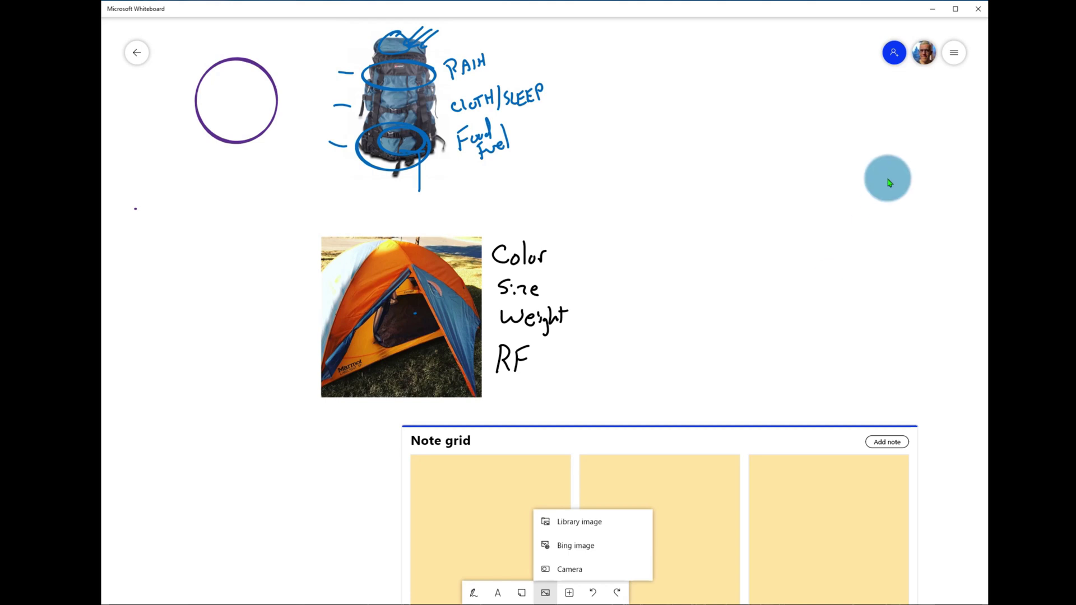
pyautogui.click(560, 546)
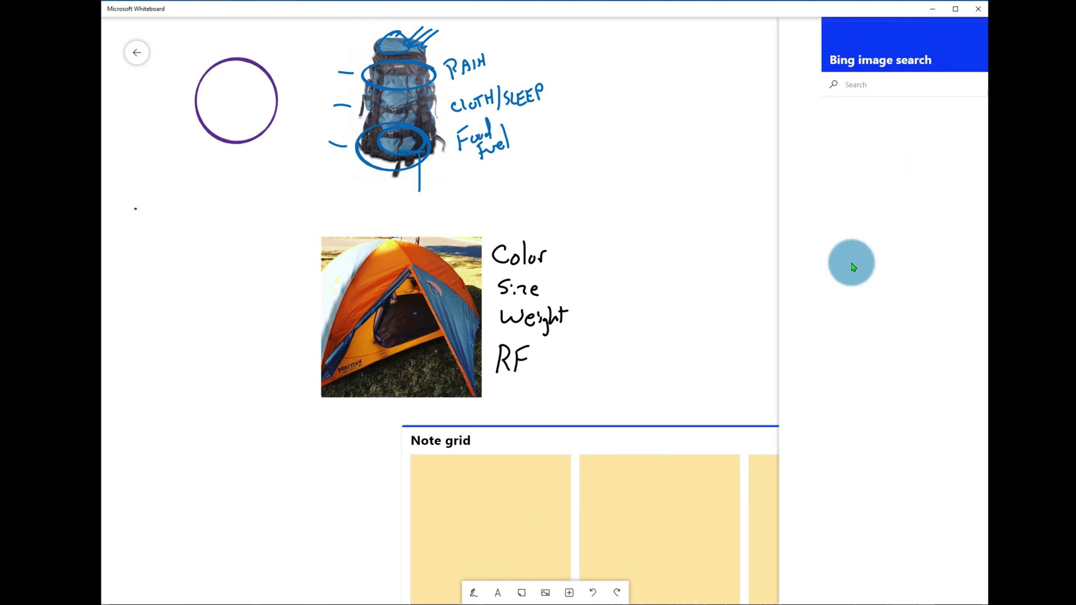
pyautogui.write('sl')
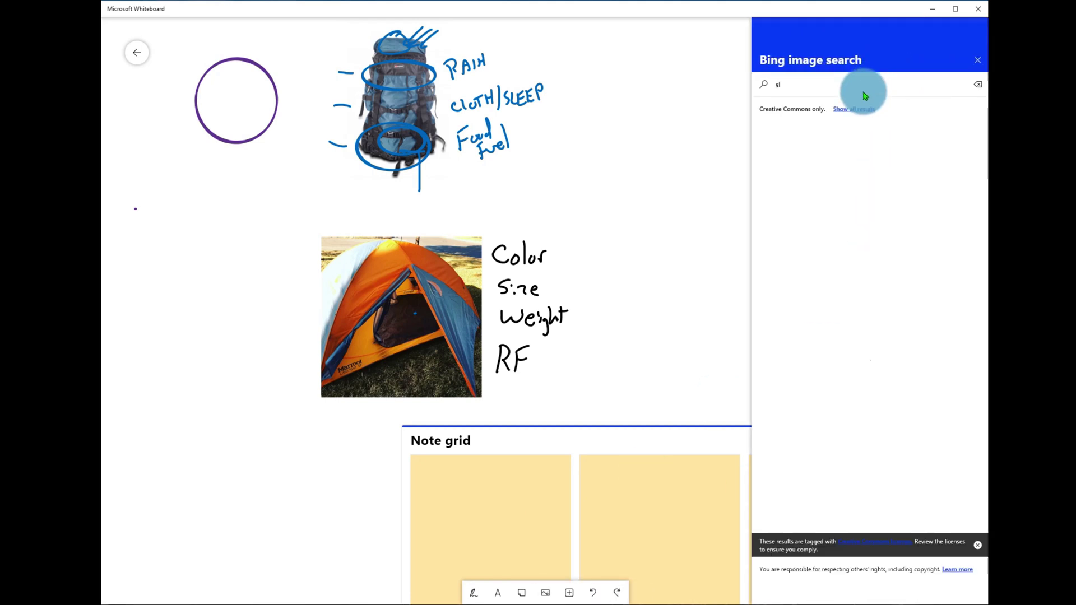
pyautogui.write('eepin')
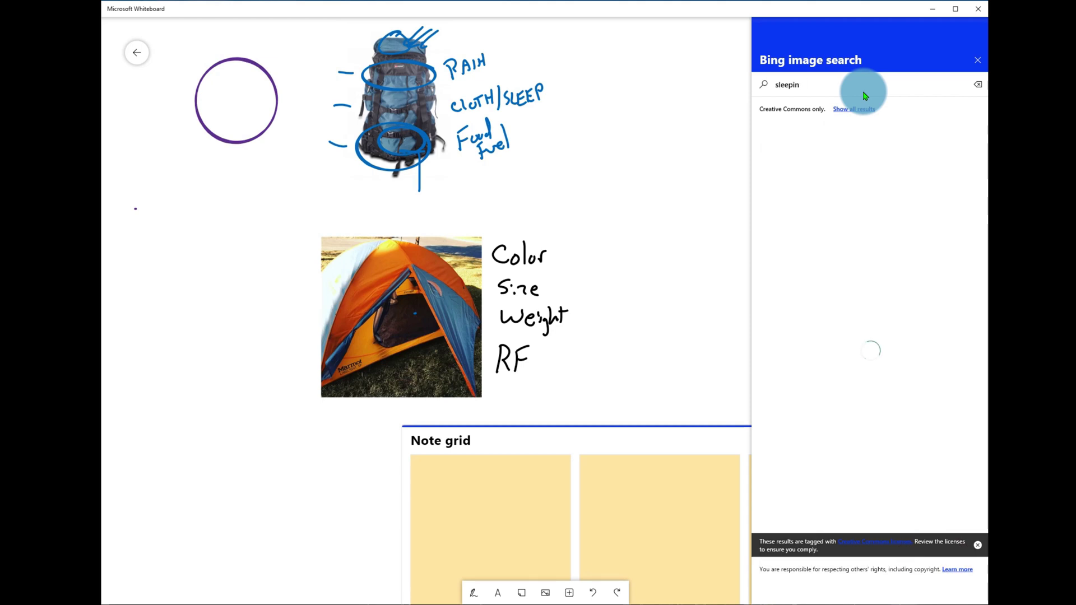
pyautogui.write('hgg bag')
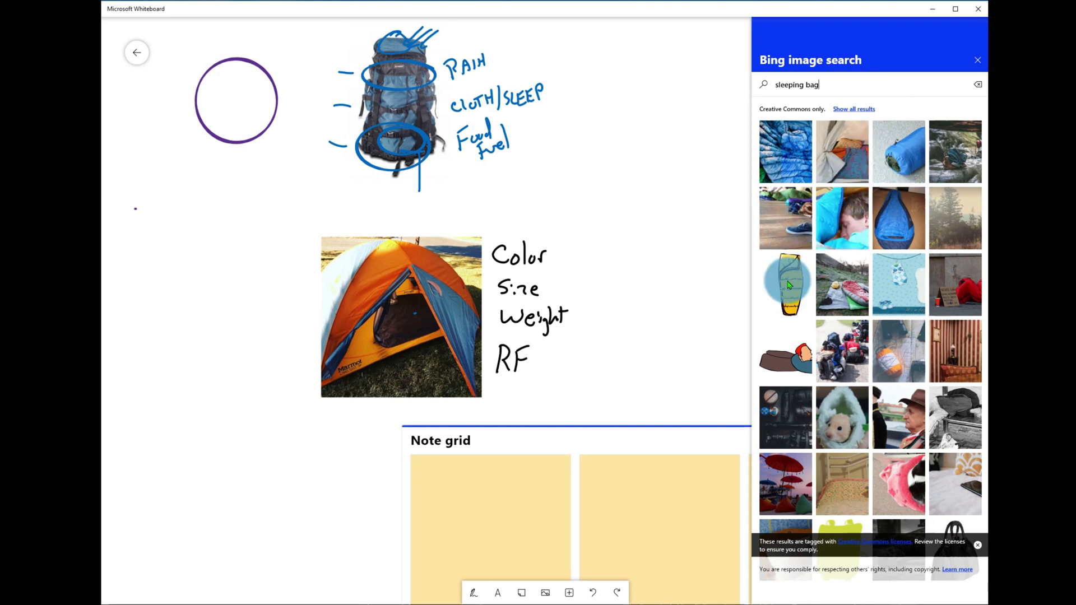
# Insert the yellow sleeping bag picture to the right of the backpack and close the search panel.
pyautogui.click(791, 280)
pyautogui.moveTo(552, 312); pyautogui.dragTo(663, 144)
pyautogui.click(710, 226)
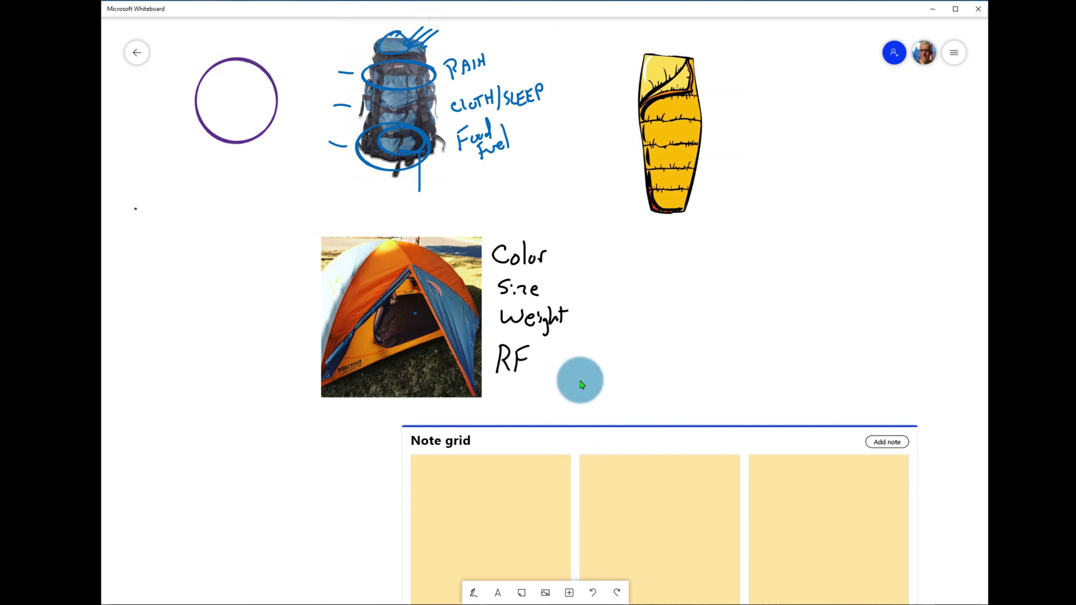
pyautogui.scroll(-1, 581, 384)
pyautogui.scroll(-3, 581, 383)
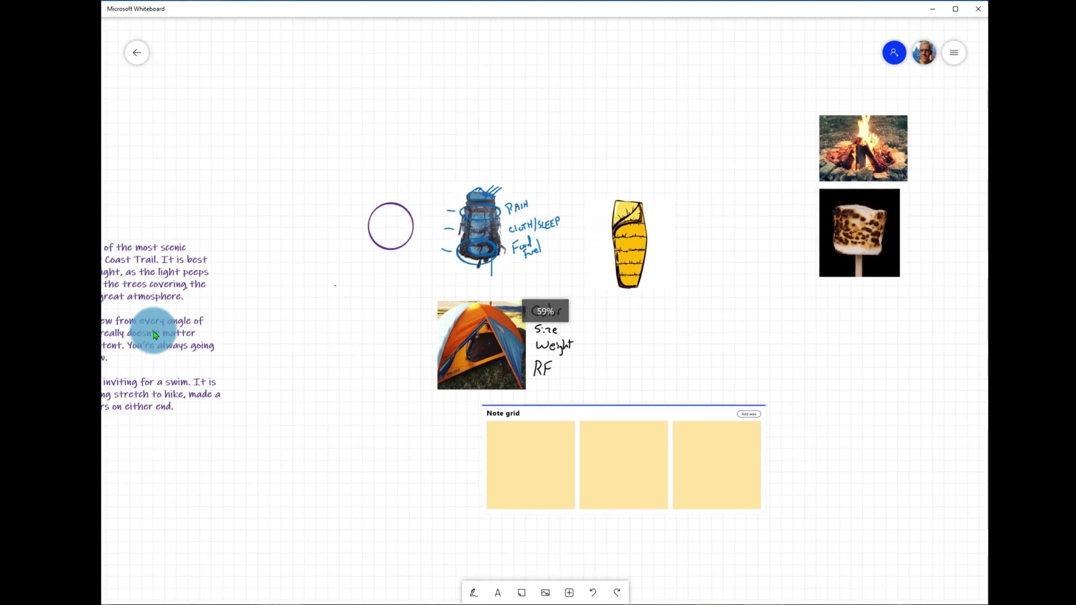
# Drag the purple Cullite Cove text into the Note grid as its fourth note.
pyautogui.click(474, 596)
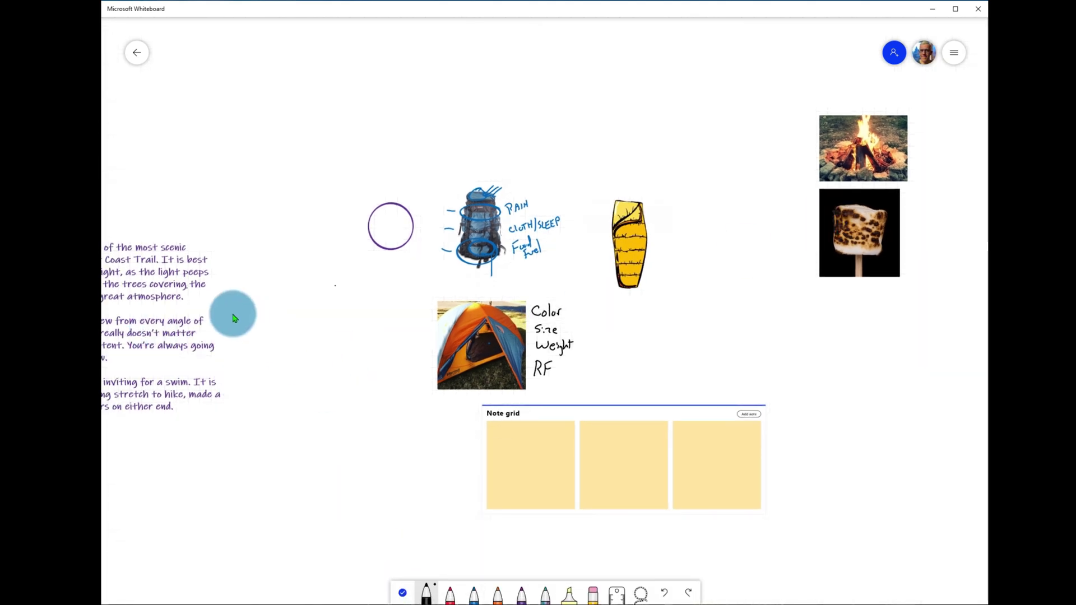
pyautogui.click(403, 595)
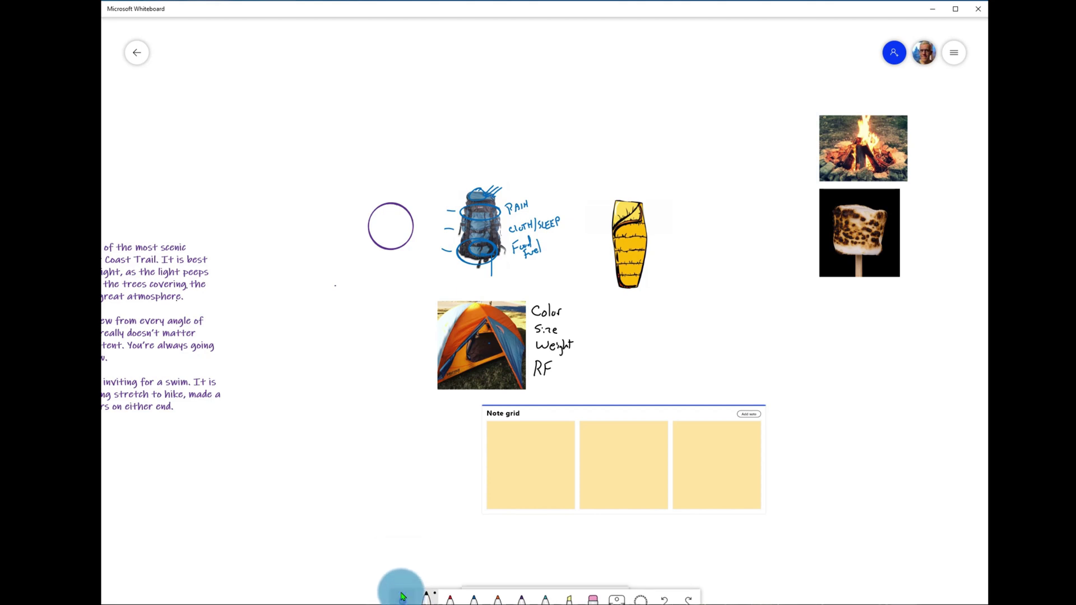
pyautogui.click(159, 302)
pyautogui.moveTo(159, 302); pyautogui.dragTo(724, 452)
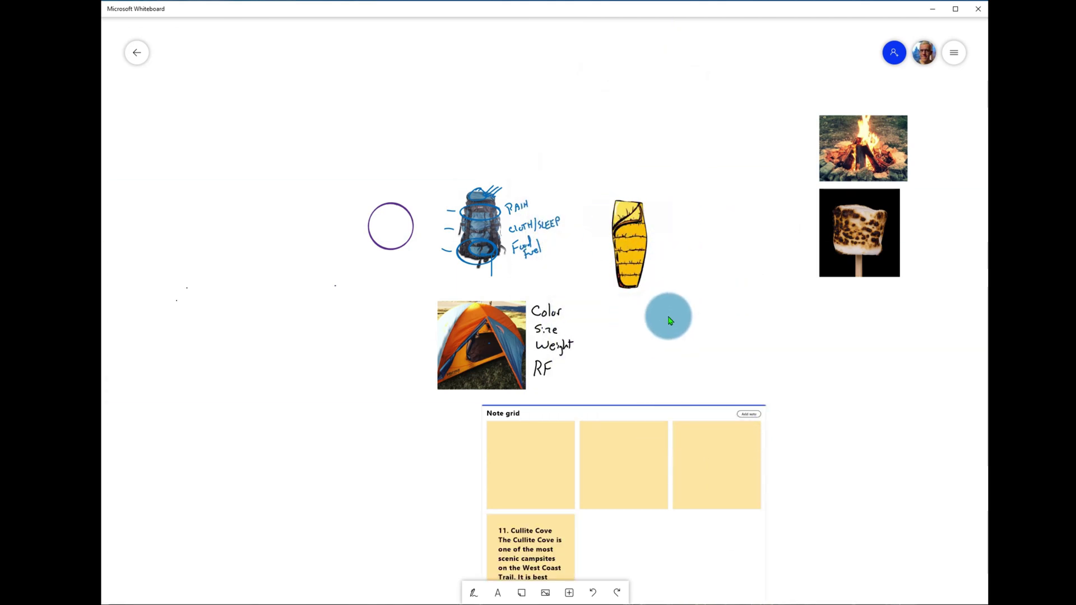
# Zoom in and out across the board to check the note grid arrangement.
pyautogui.scroll(1, 670, 321)
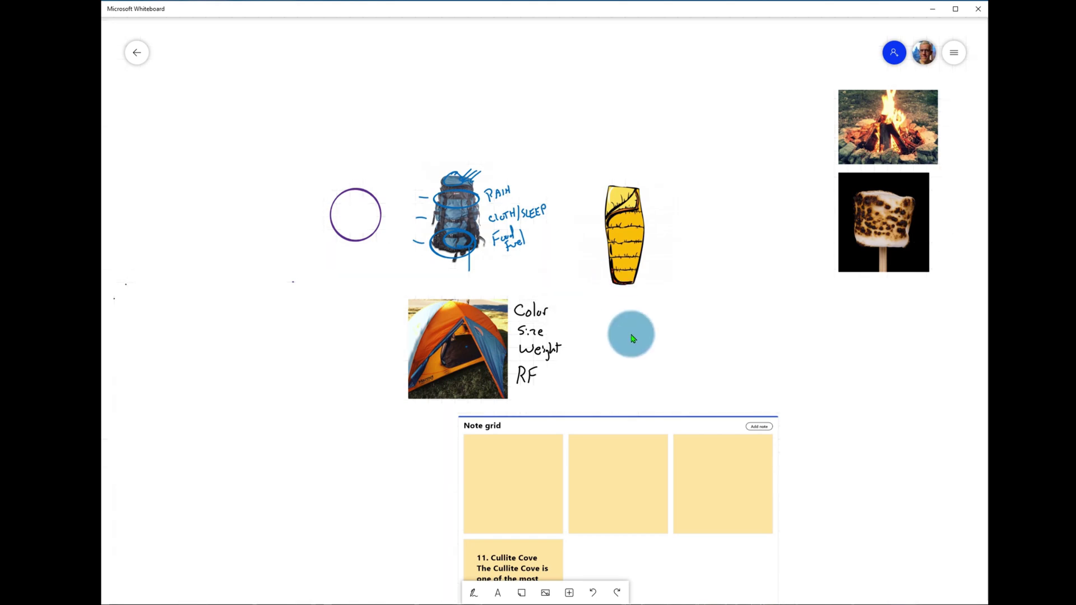
pyautogui.scroll(3, 632, 337)
pyautogui.scroll(2, 669, 356)
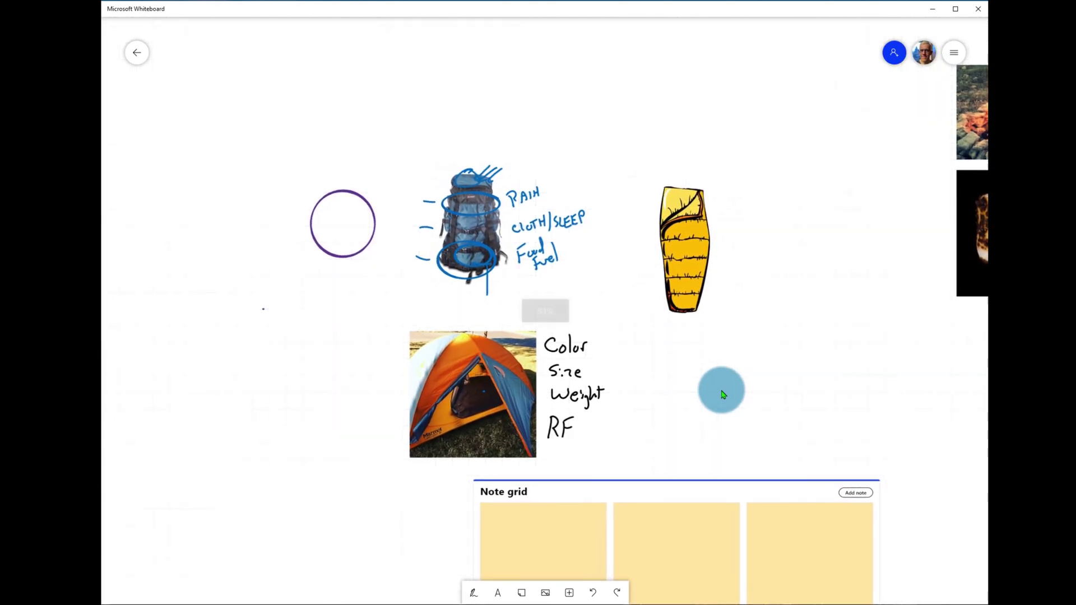
pyautogui.scroll(-5, 605, 216)
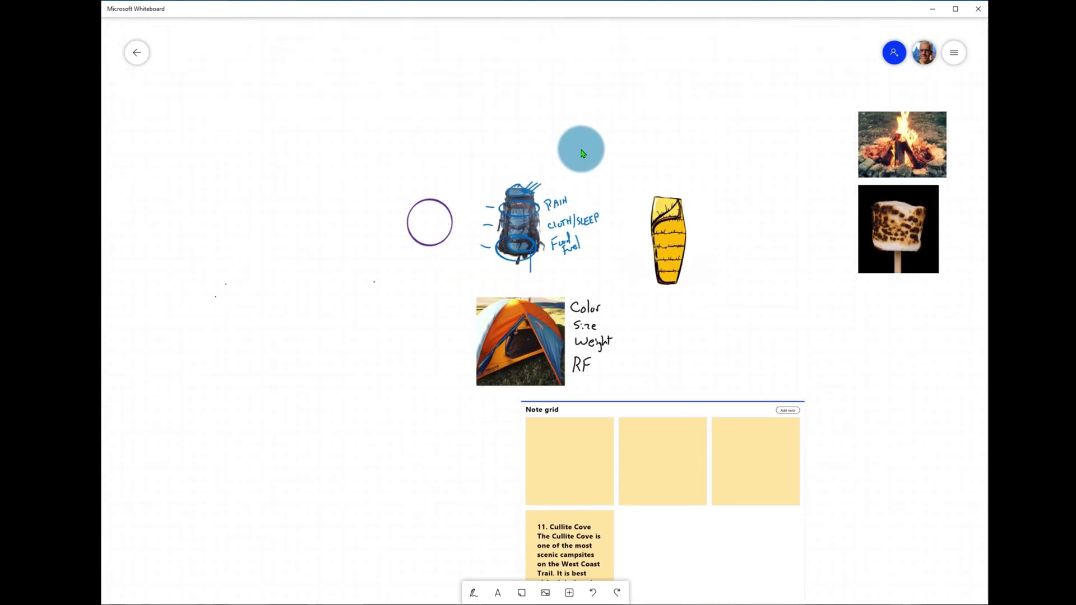
pyautogui.scroll(3, 598, 150)
pyautogui.scroll(2, 616, 224)
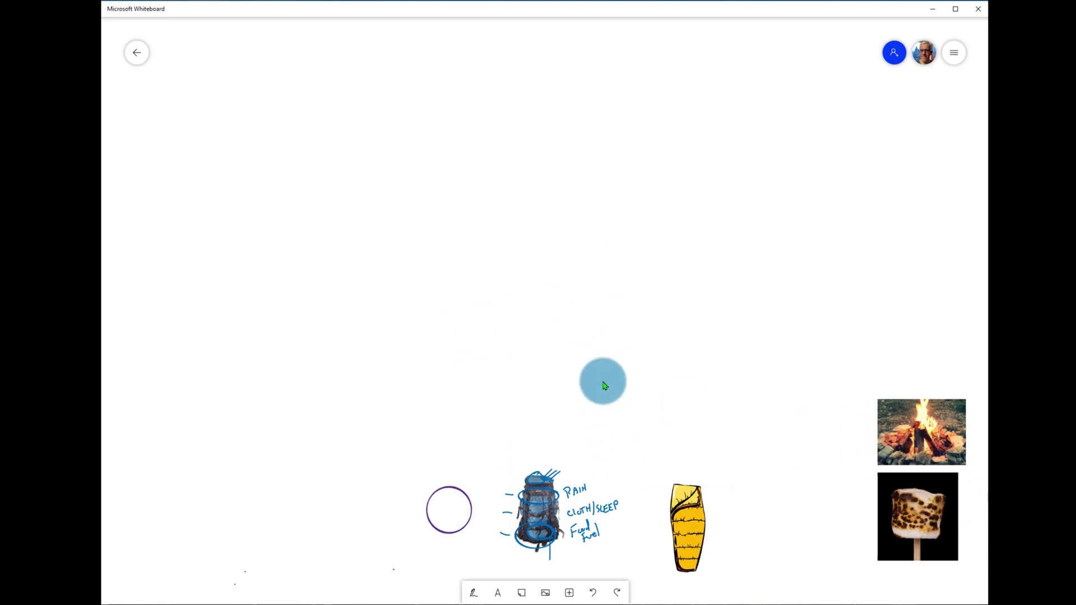
pyautogui.scroll(-3, 583, 353)
pyautogui.scroll(-3, 572, 196)
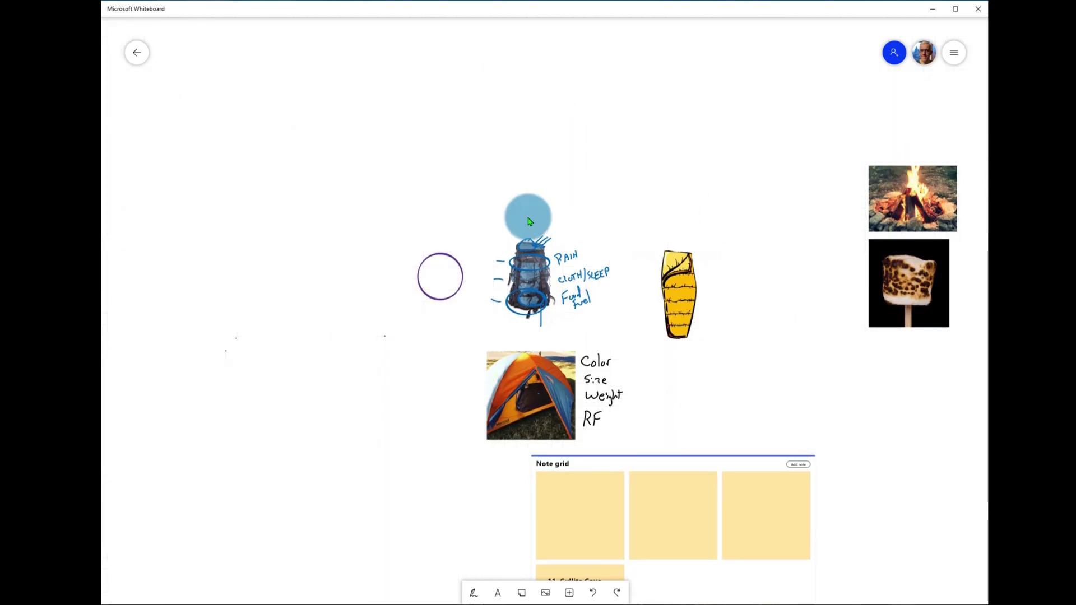
pyautogui.scroll(-1, 667, 387)
pyautogui.scroll(-2, 690, 365)
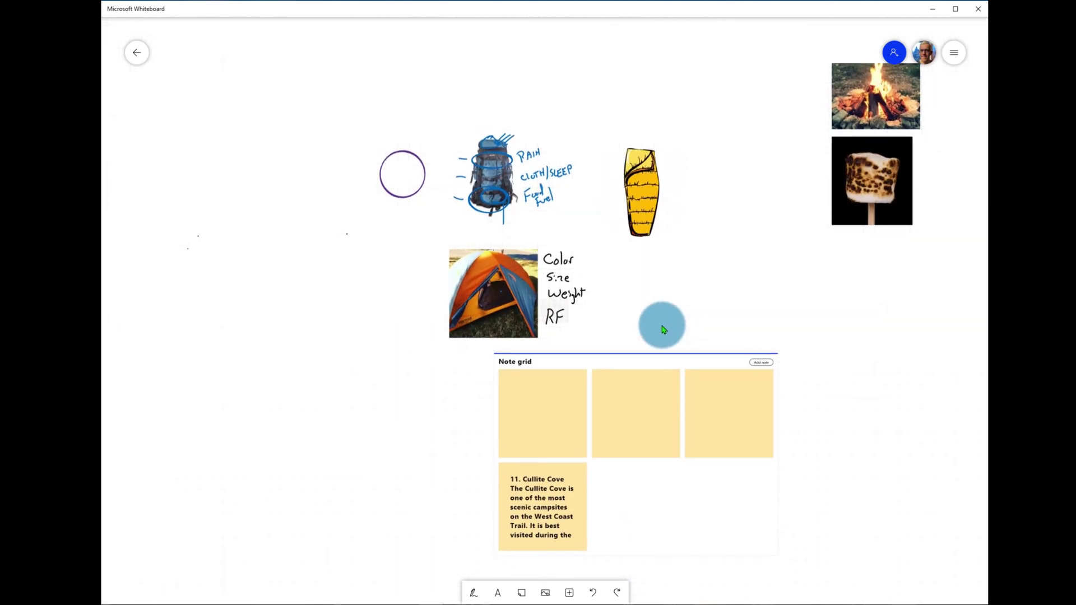
pyautogui.scroll(3, 661, 325)
pyautogui.scroll(3, 664, 329)
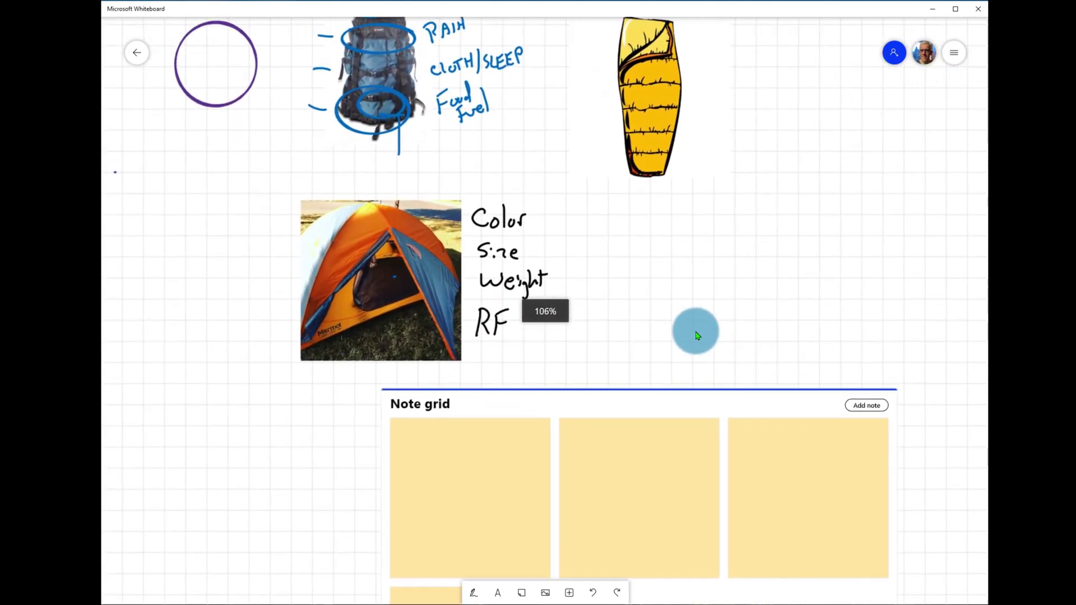
pyautogui.hotkey('alt', 'Tab')
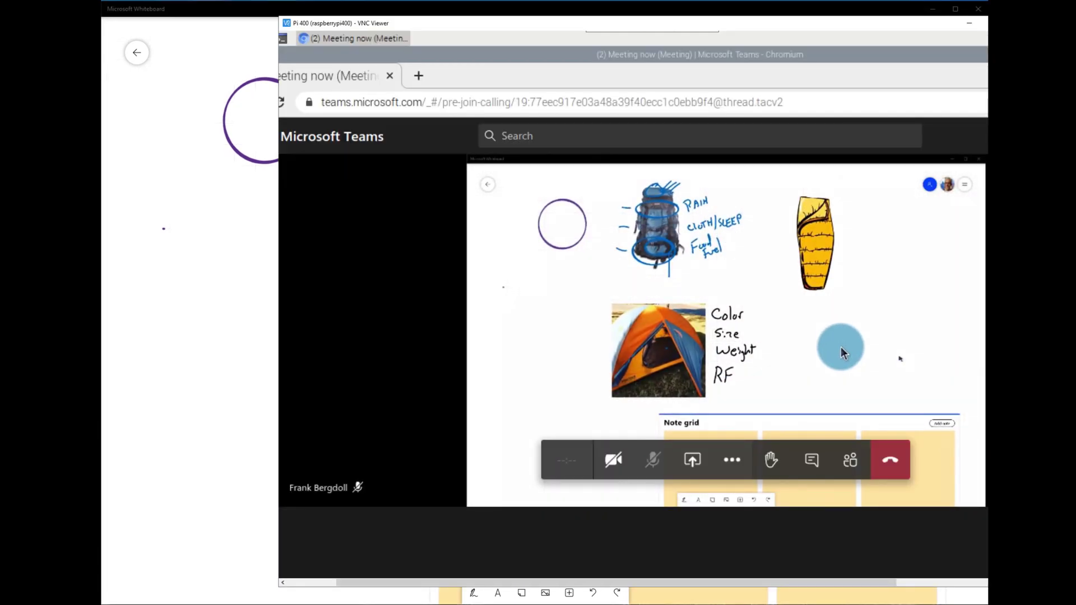
pyautogui.hotkey('alt', 'Tab')
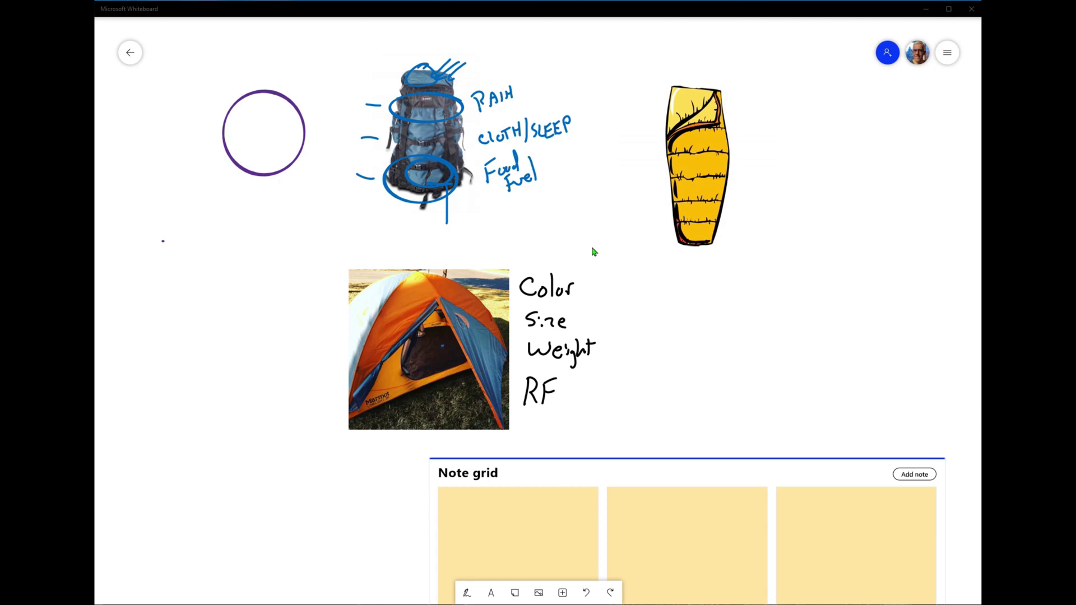
# From the board gallery, retitle the camping board 'Lecture for Dec 18th'.
pyautogui.click(130, 55)
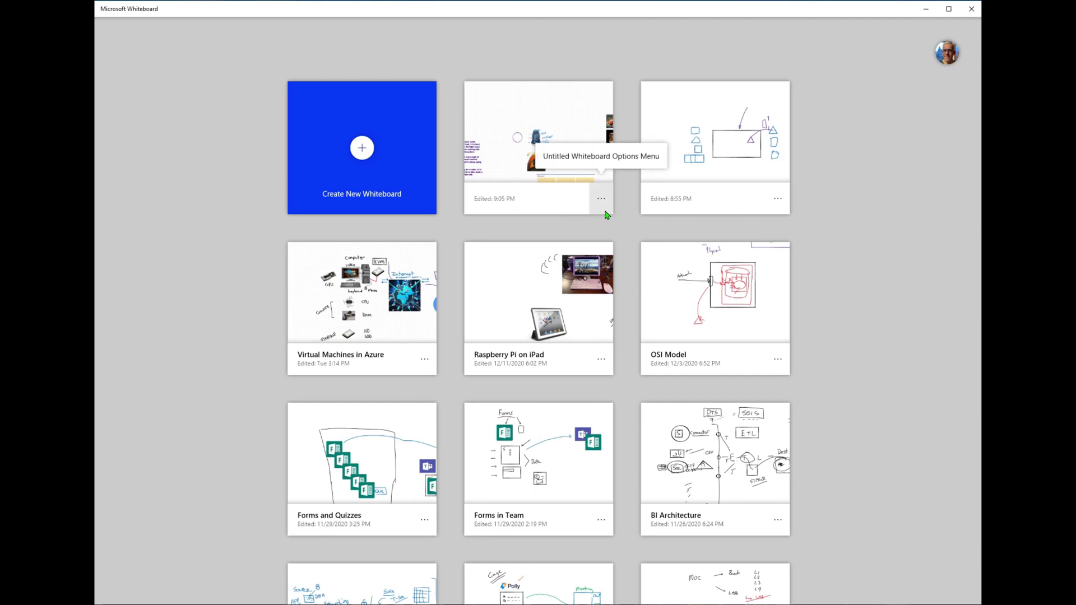
pyautogui.click(537, 207)
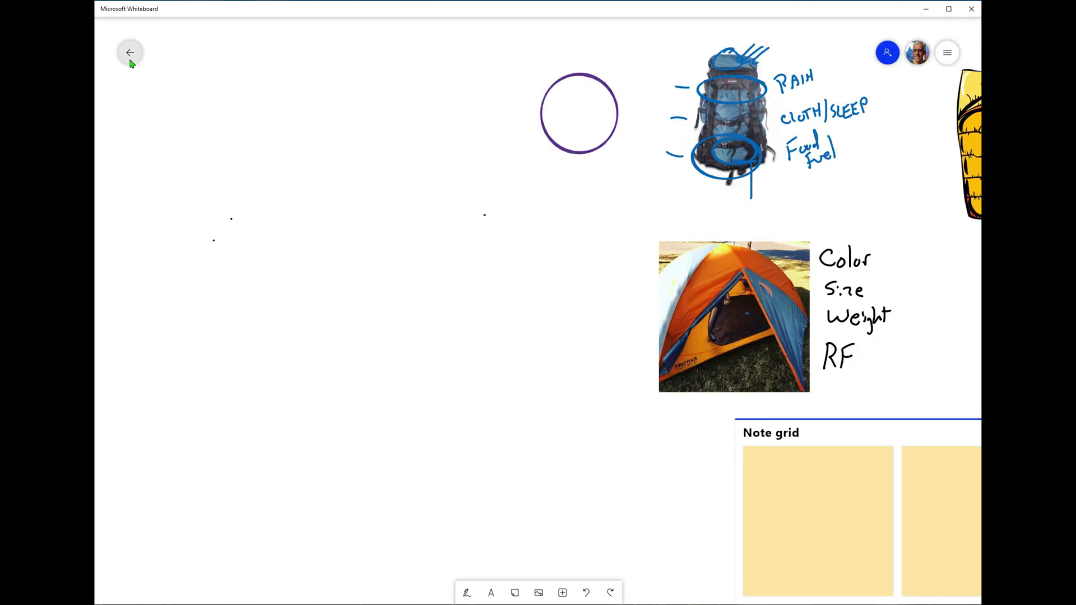
pyautogui.click(130, 54)
pyautogui.click(601, 199)
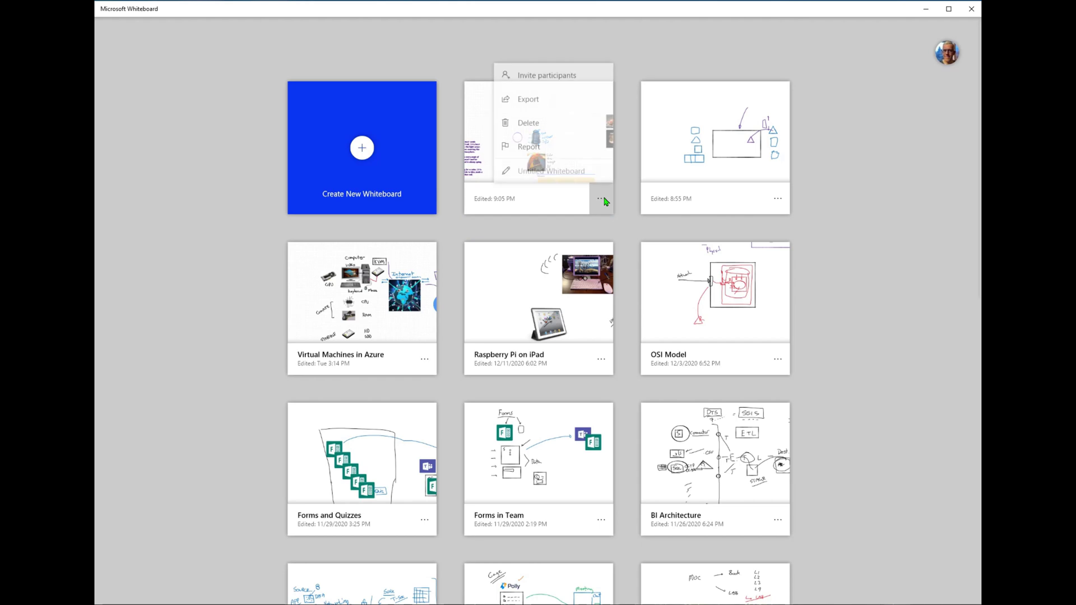
pyautogui.click(499, 169)
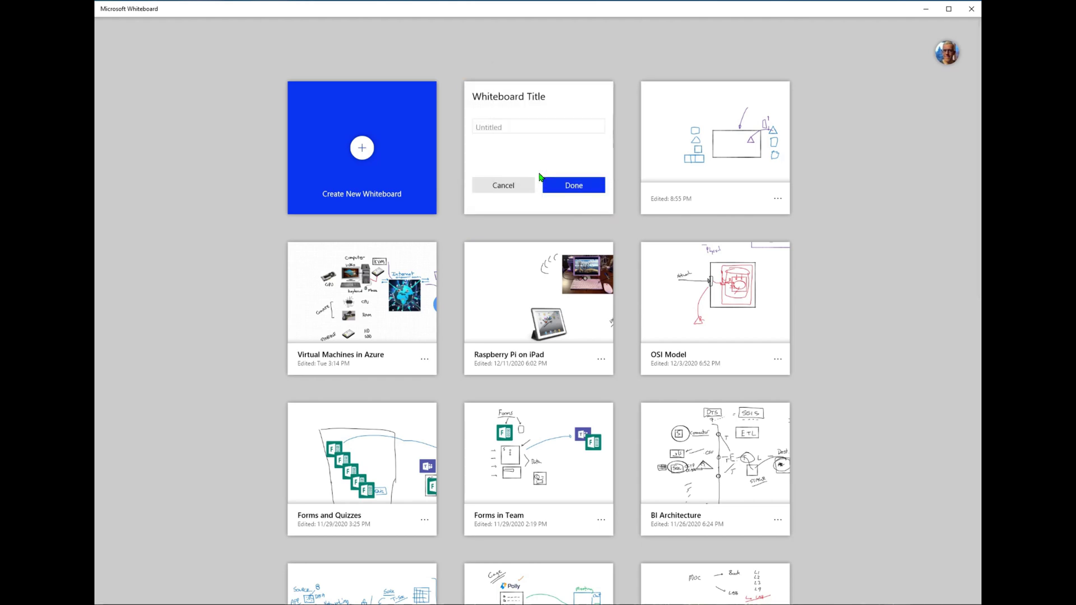
pyautogui.write('Lecture for Dec 18th')
pyautogui.click(544, 181)
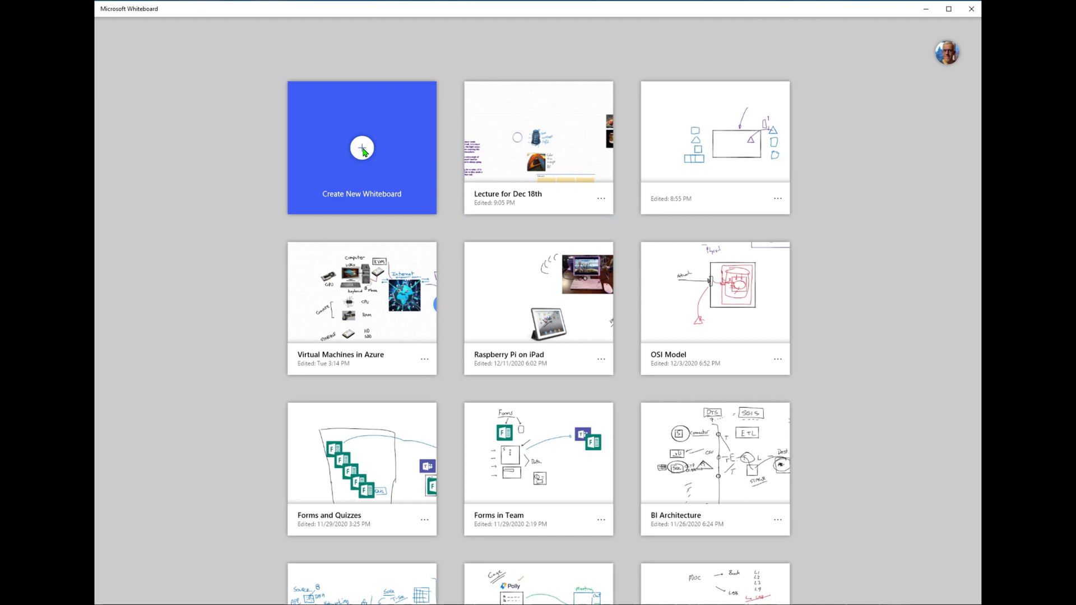
# Create a new blank whiteboard and title it 'Lecture on Camping' in the gallery.
pyautogui.click(363, 151)
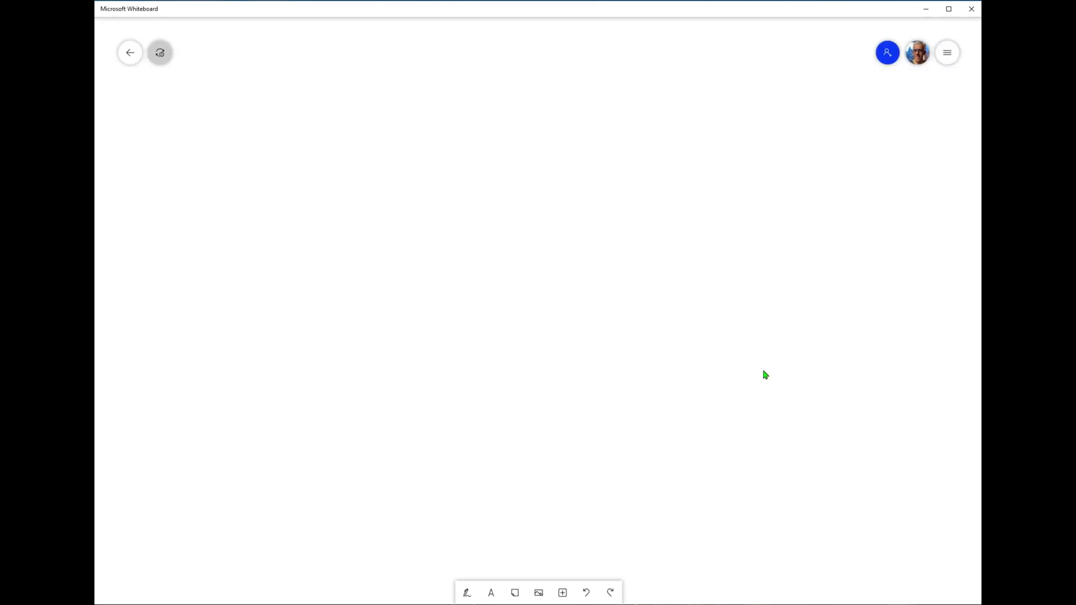
pyautogui.click(138, 61)
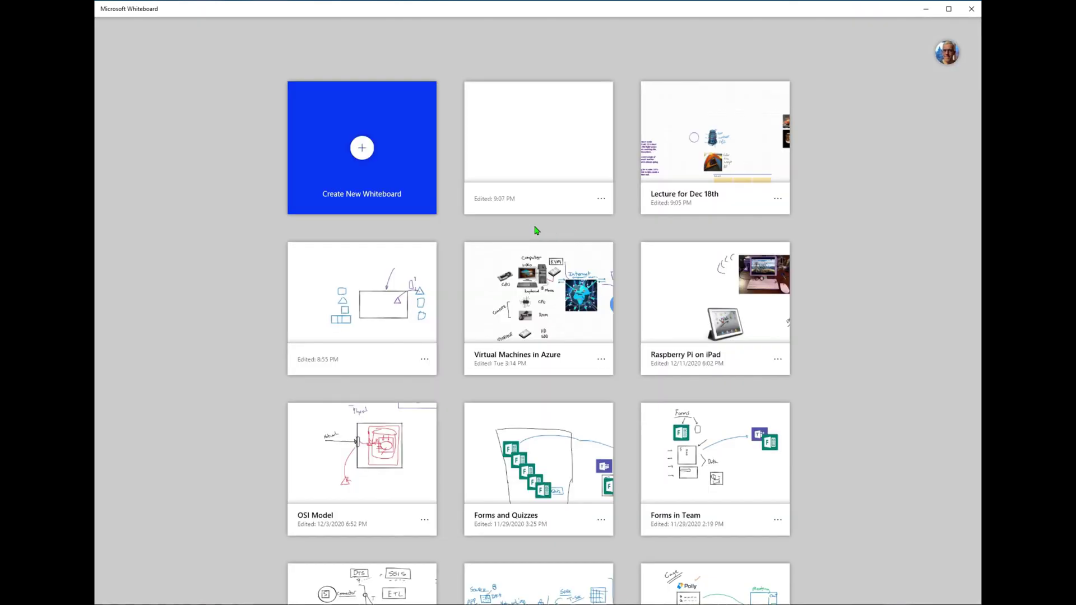
pyautogui.click(600, 201)
pyautogui.click(572, 172)
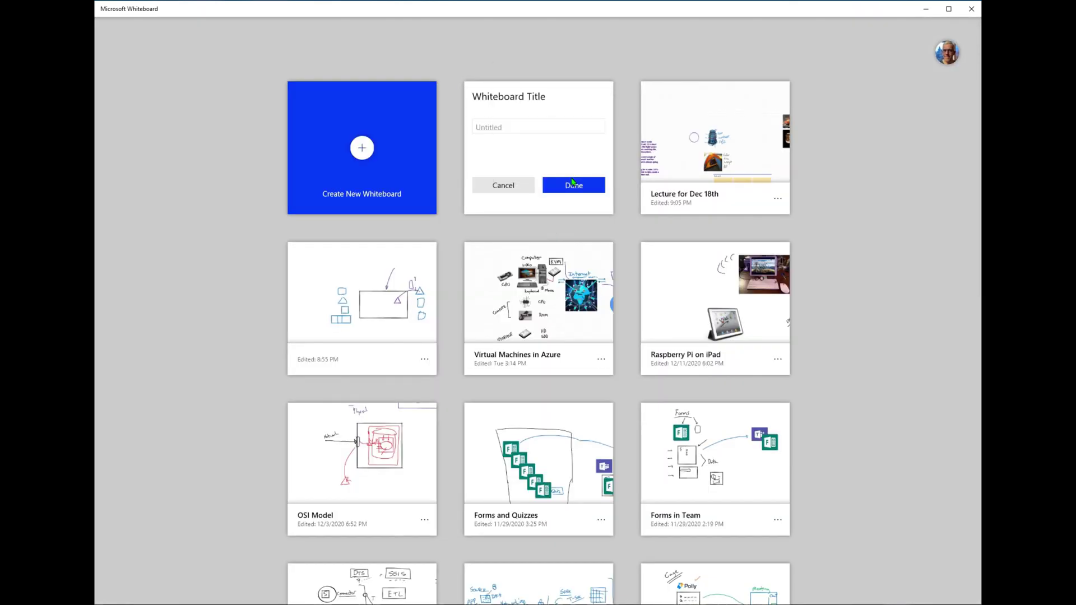
pyautogui.write('Lecture on Camping')
pyautogui.click(574, 183)
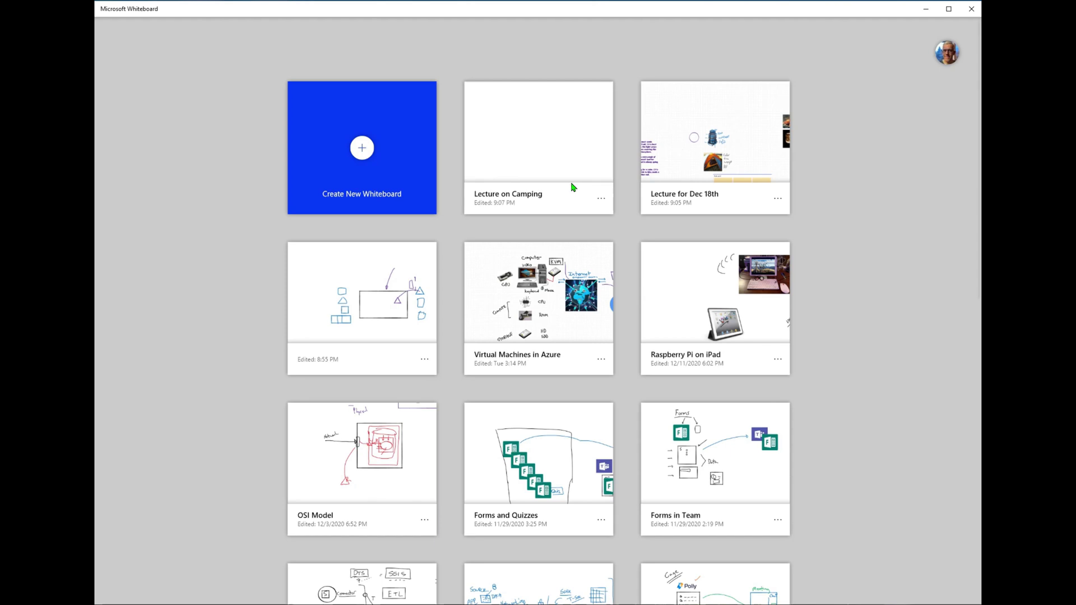
pyautogui.click(526, 144)
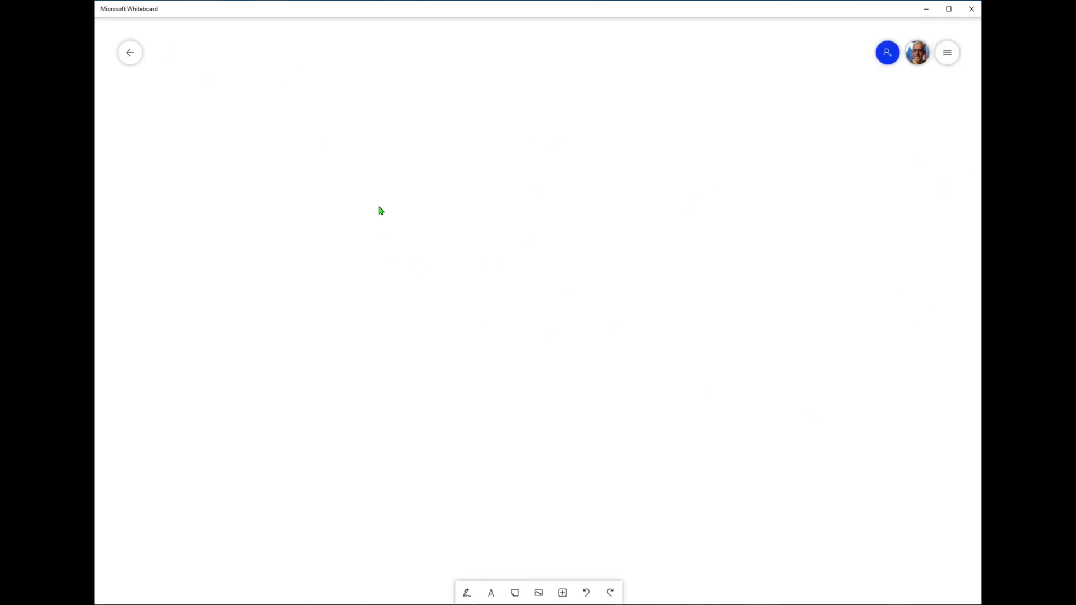
pyautogui.click(130, 52)
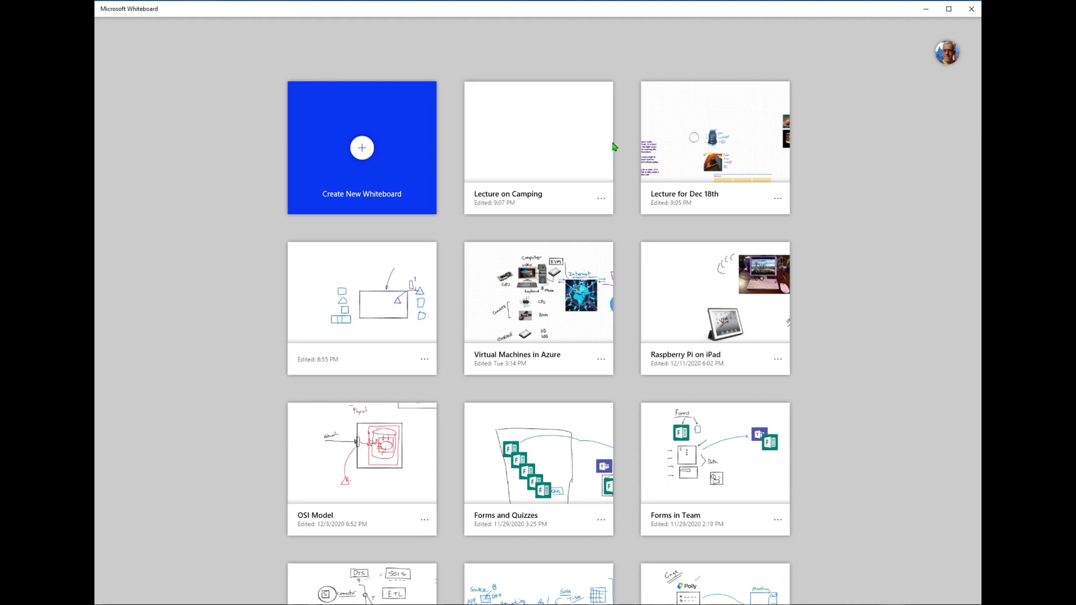
# Open the Lecture on Camping board from the gallery.
pyautogui.click(583, 162)
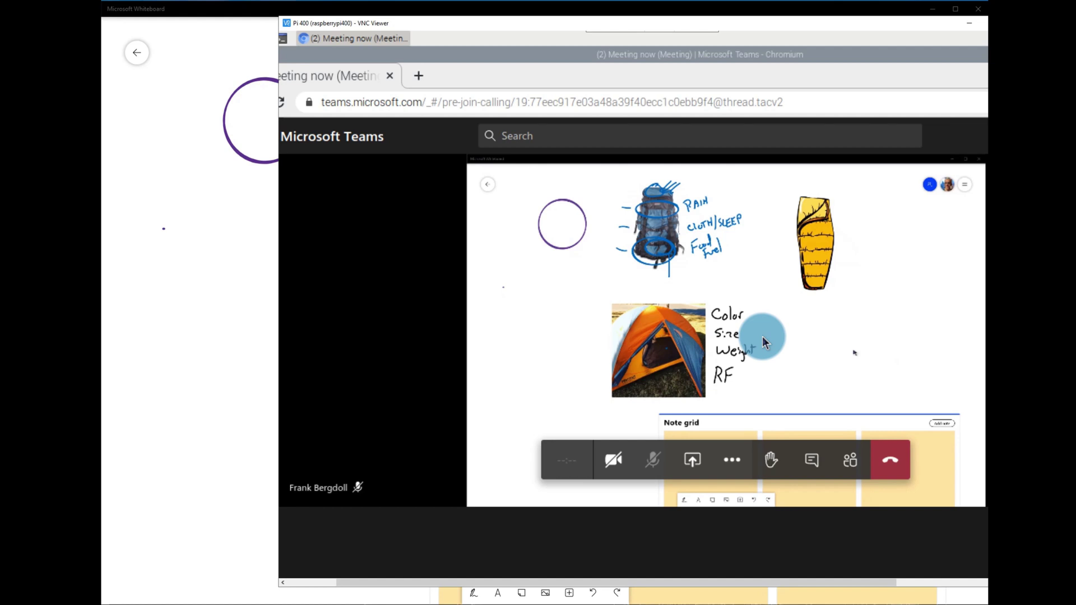